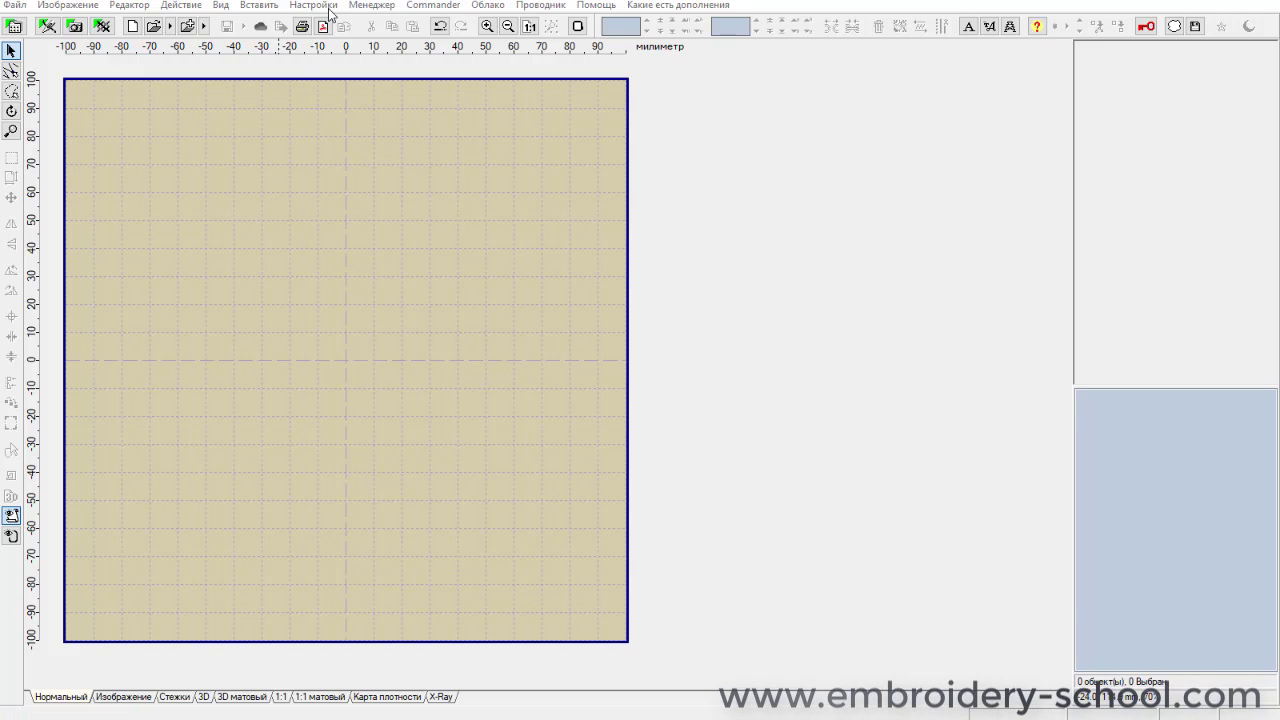
Insert a random Flower 1 shape as the background using Surprise Me, dismissing the option to fill or outline its contours.
{"action": "left_click", "coordinate": [258, 6]}
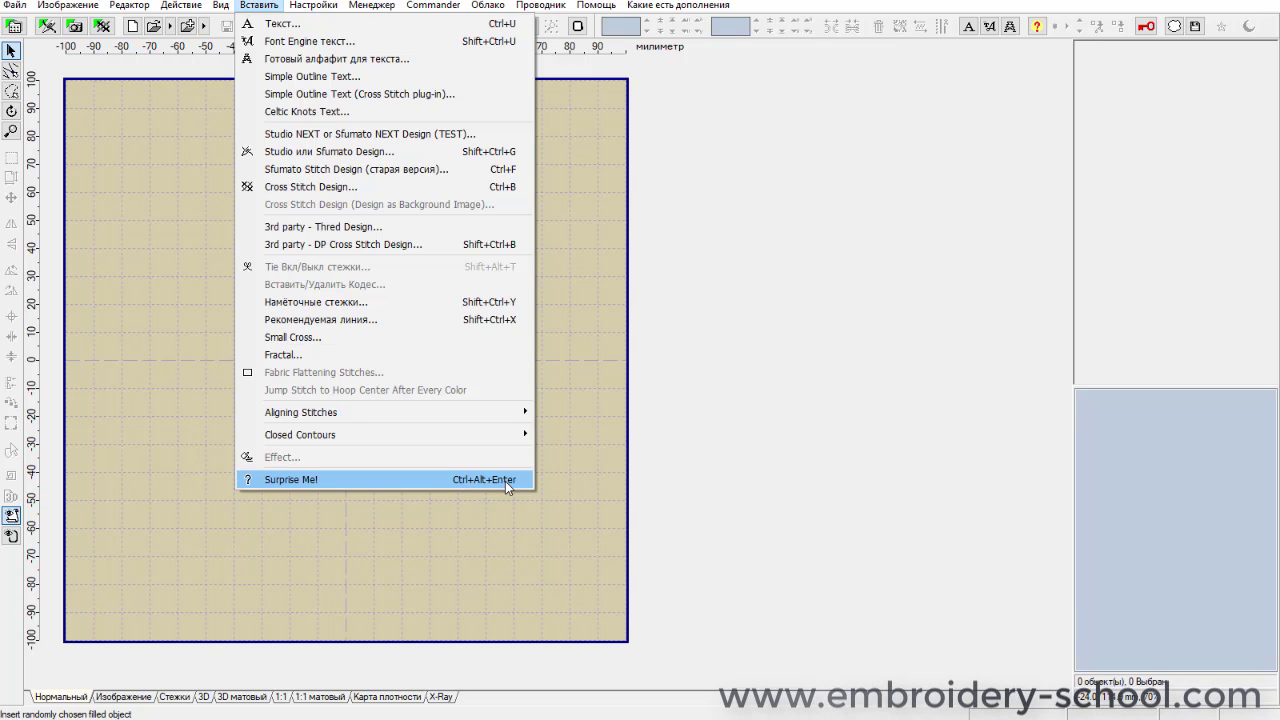
{"action": "left_click", "coordinate": [316, 481]}
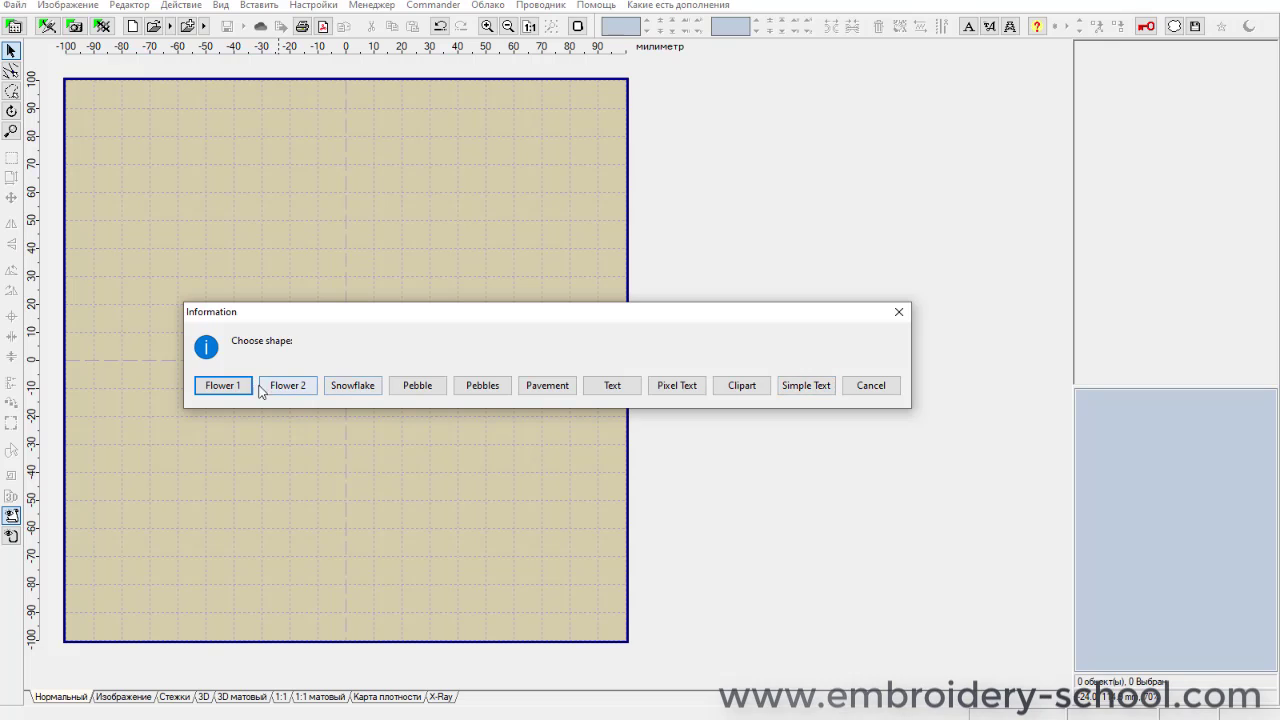
{"action": "left_click", "coordinate": [221, 388]}
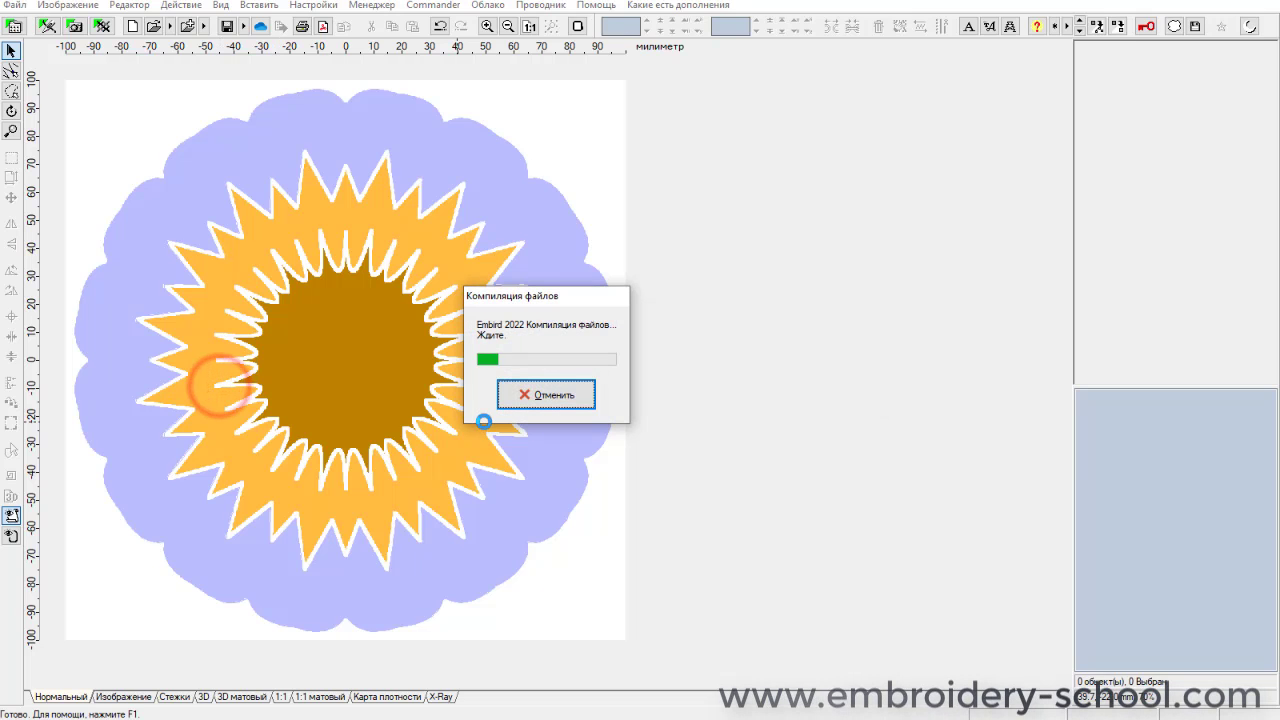
{"action": "left_click_drag", "start_coordinate": [725, 312], "coordinate": [672, 336]}
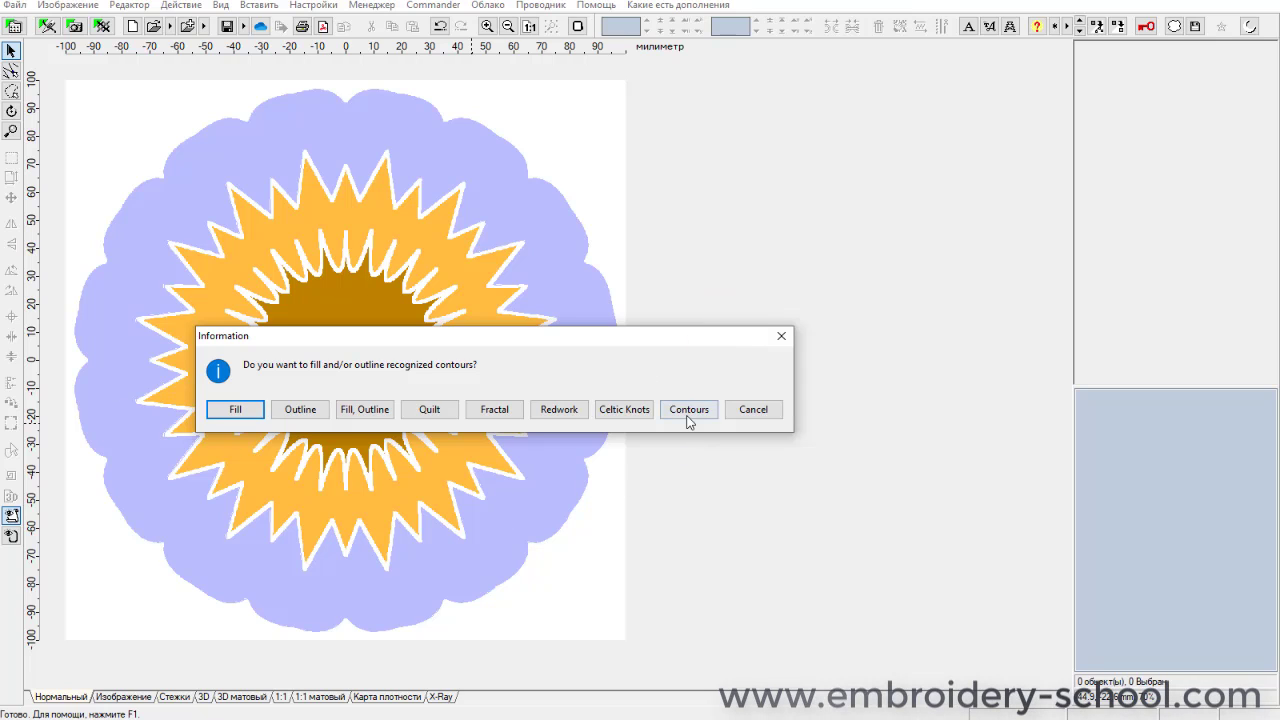
{"action": "left_click", "coordinate": [781, 337]}
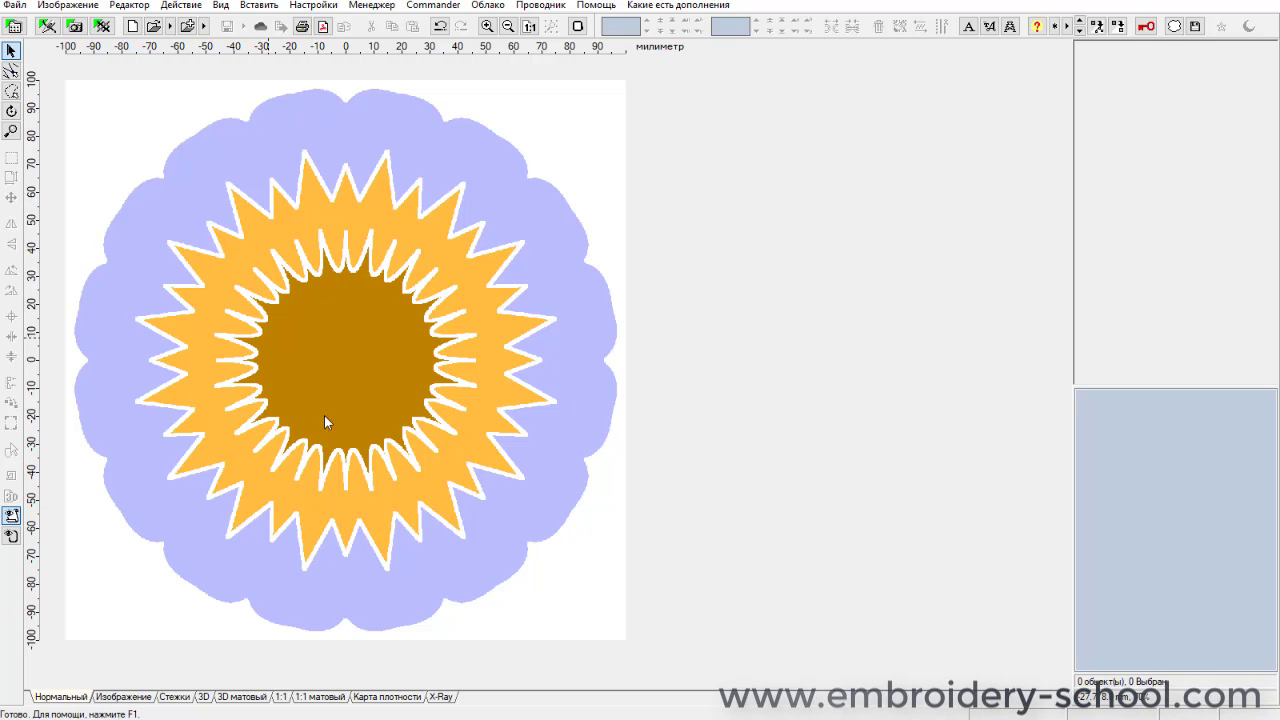
Replace the background flower with other random shapes until a flower with blue outer petals is generated.
{"action": "left_click", "coordinate": [1055, 27]}
{"action": "left_click", "coordinate": [1055, 27]}
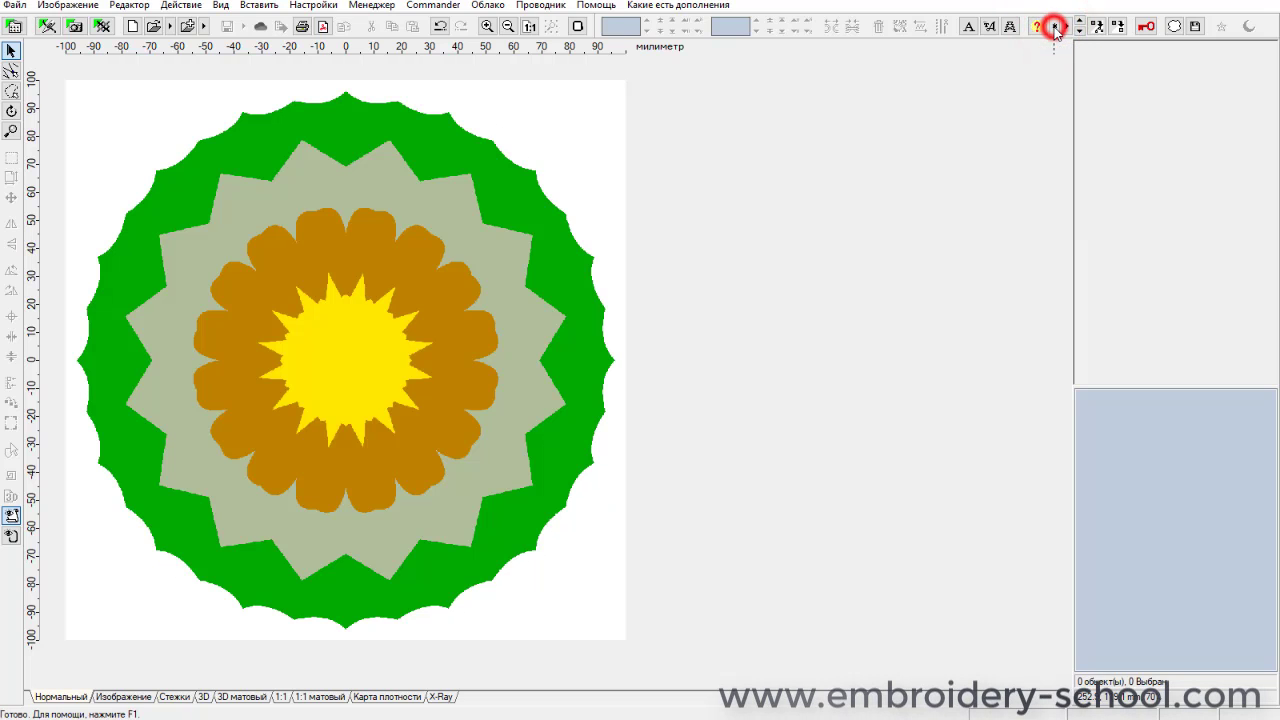
{"action": "left_click", "coordinate": [1055, 27]}
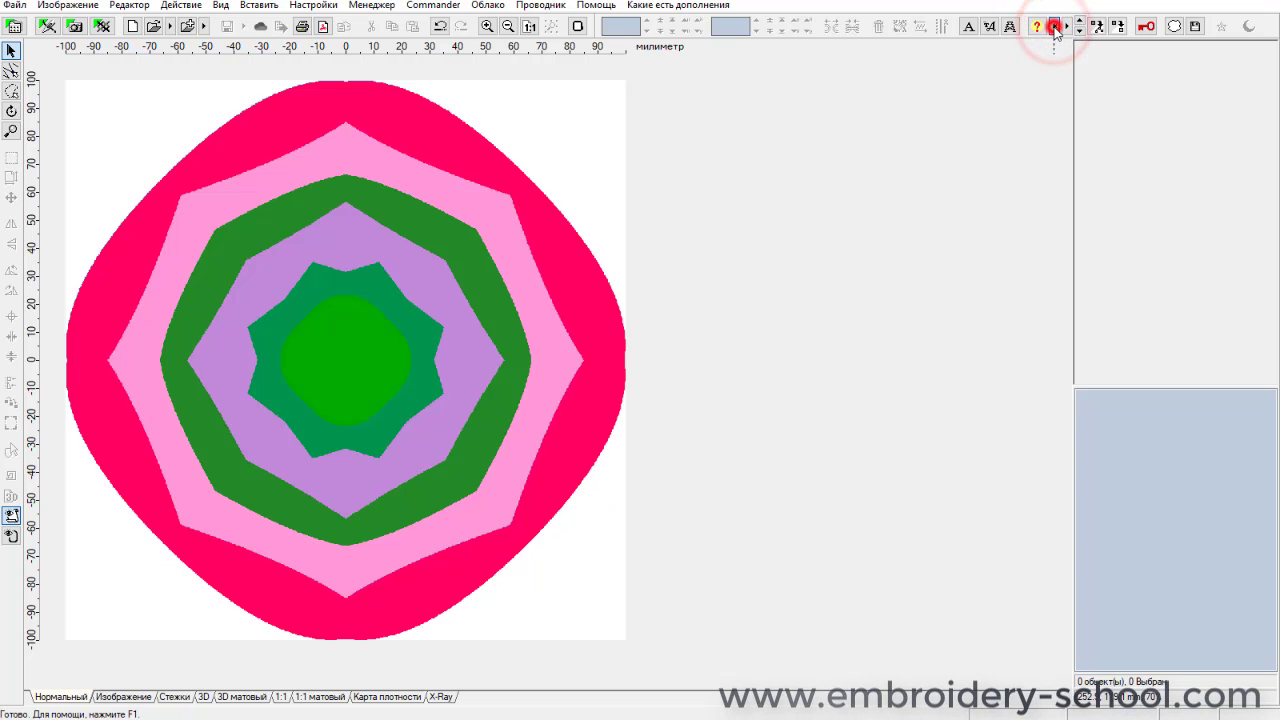
{"action": "left_click", "coordinate": [1055, 27]}
{"action": "left_click", "coordinate": [1055, 27]}
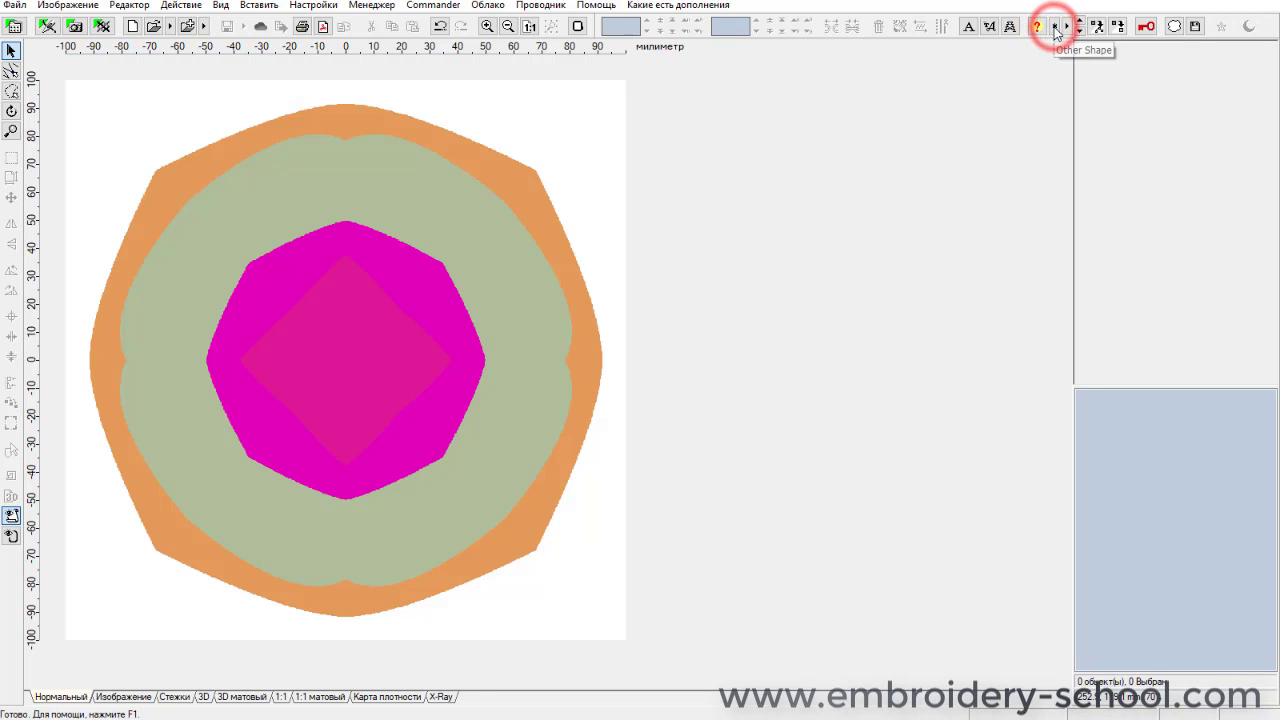
{"action": "left_click", "coordinate": [1055, 27]}
{"action": "left_click", "coordinate": [1055, 27]}
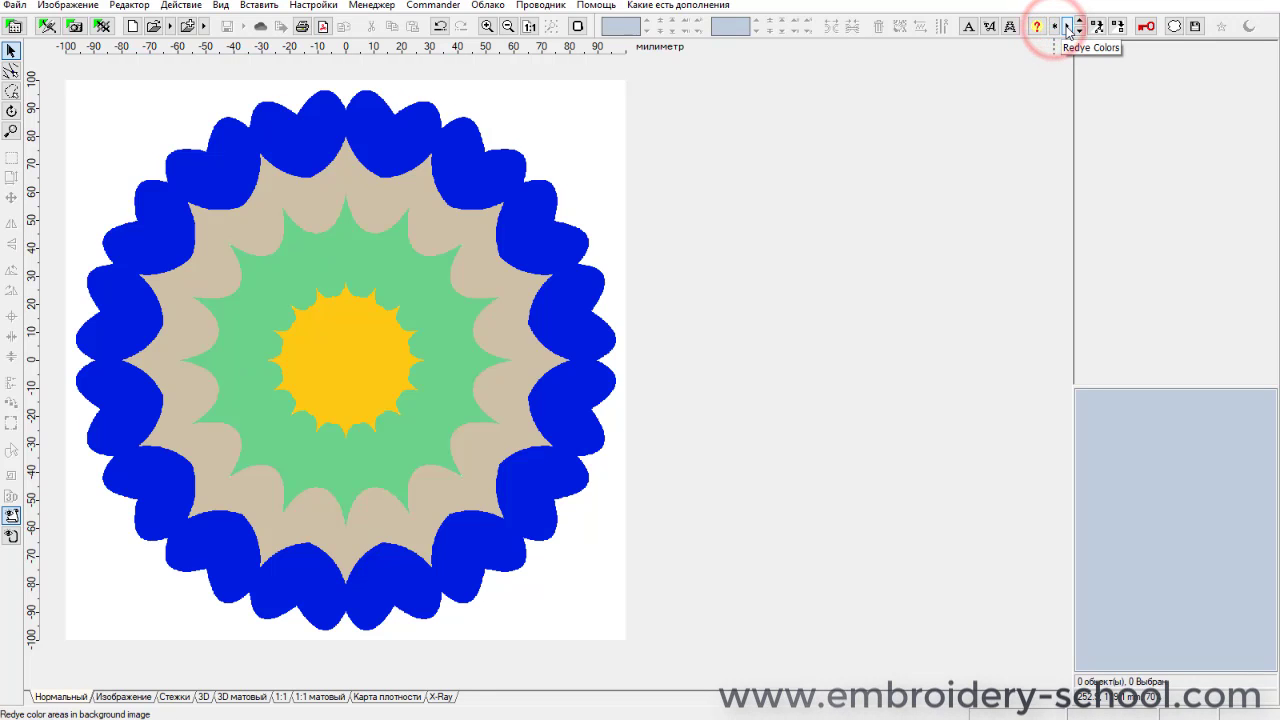
Redye the flower's color areas repeatedly to try different random color patterns.
{"action": "left_click", "coordinate": [1066, 27]}
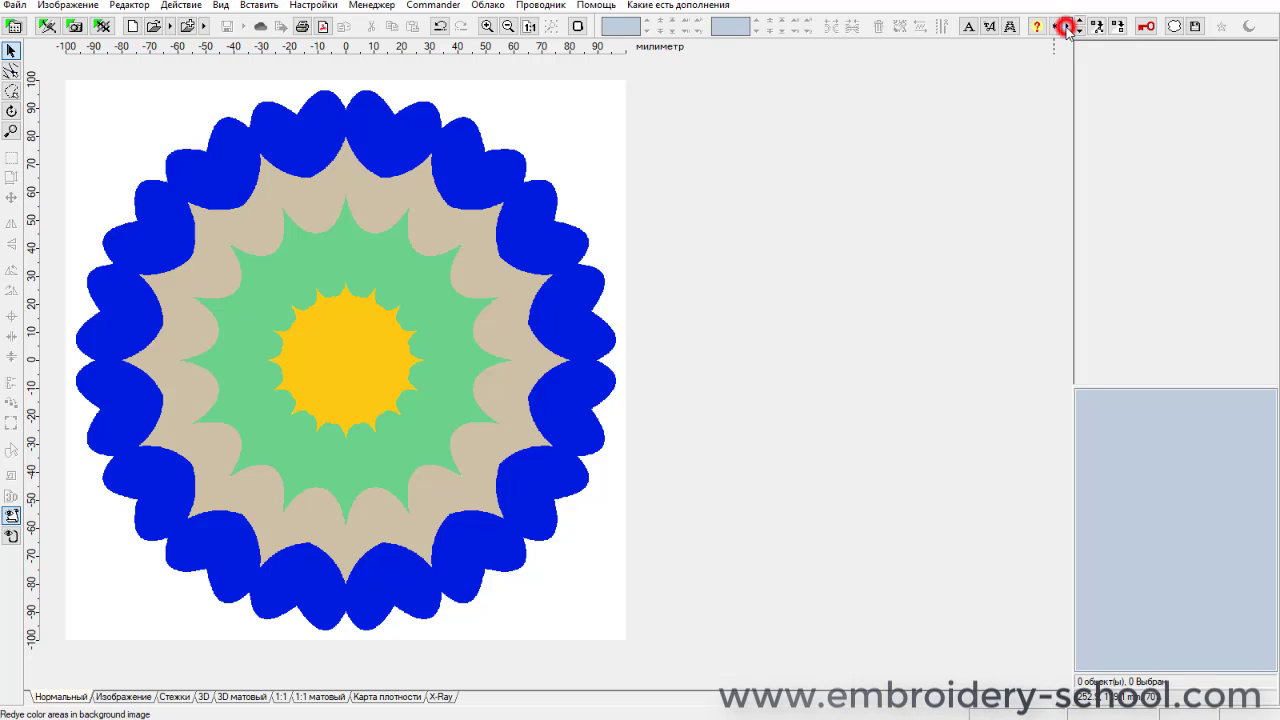
{"action": "left_click", "coordinate": [1066, 27]}
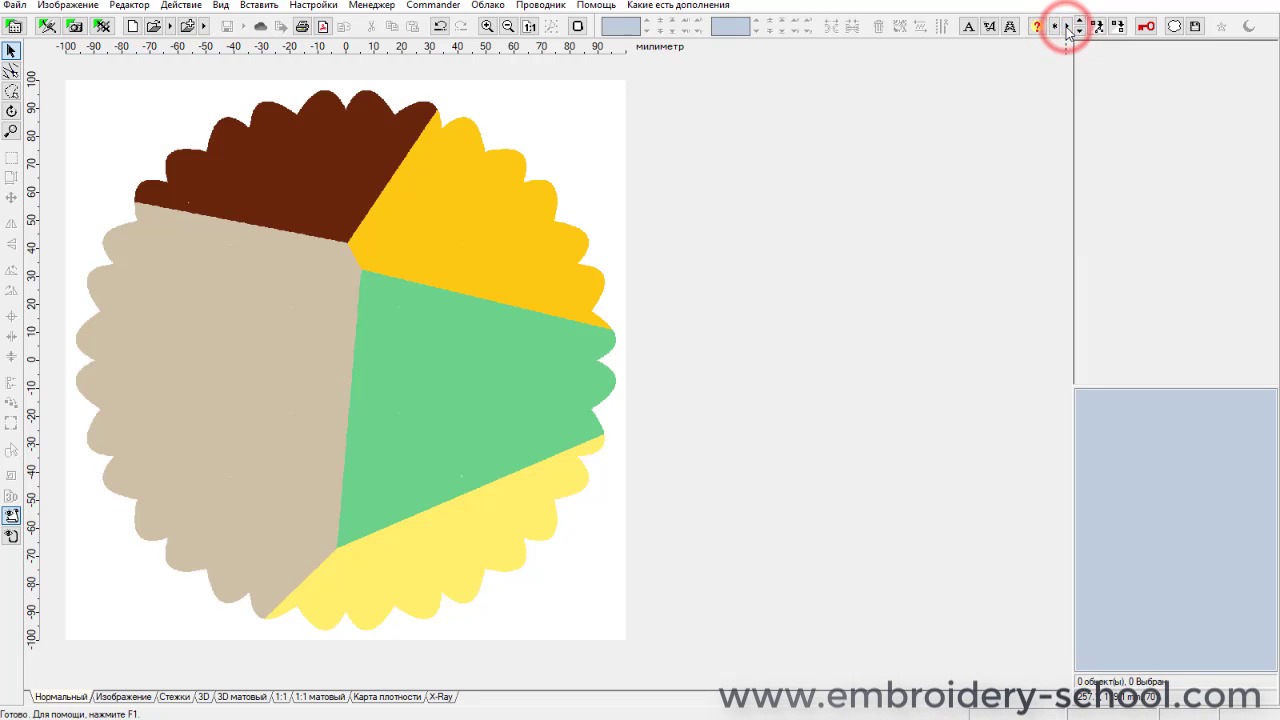
{"action": "left_click", "coordinate": [1066, 27]}
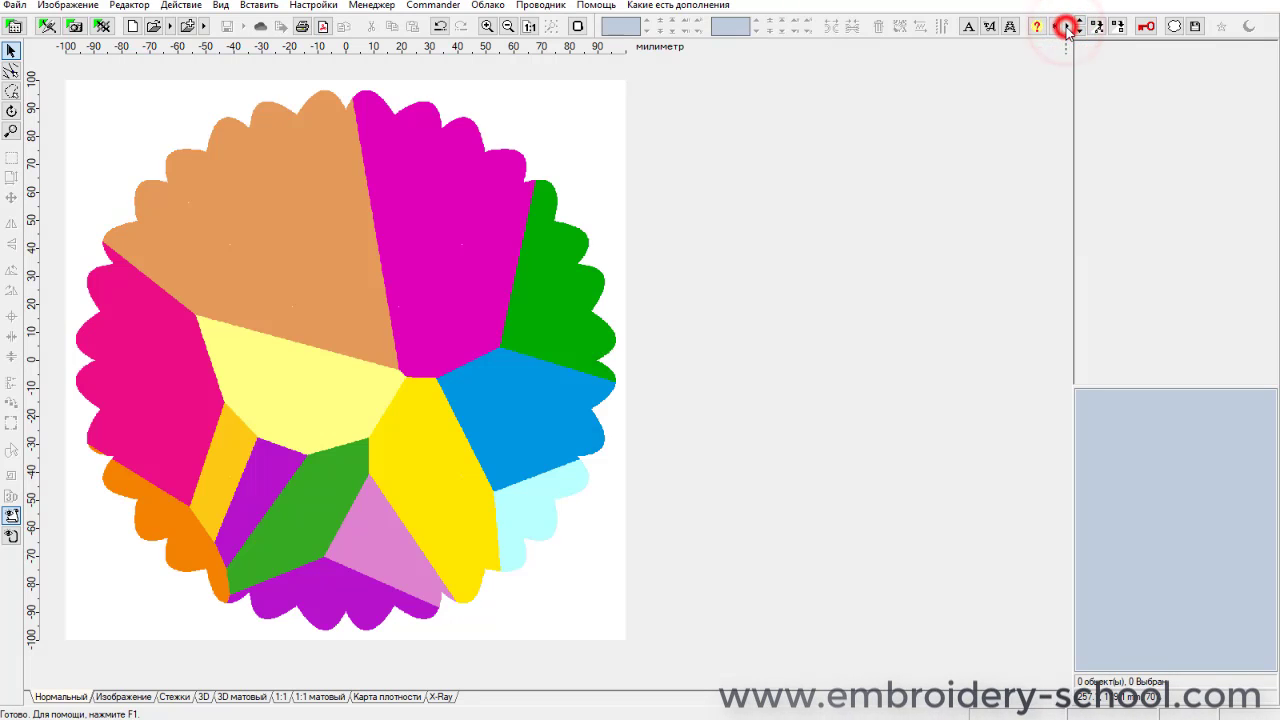
{"action": "left_click", "coordinate": [1066, 27]}
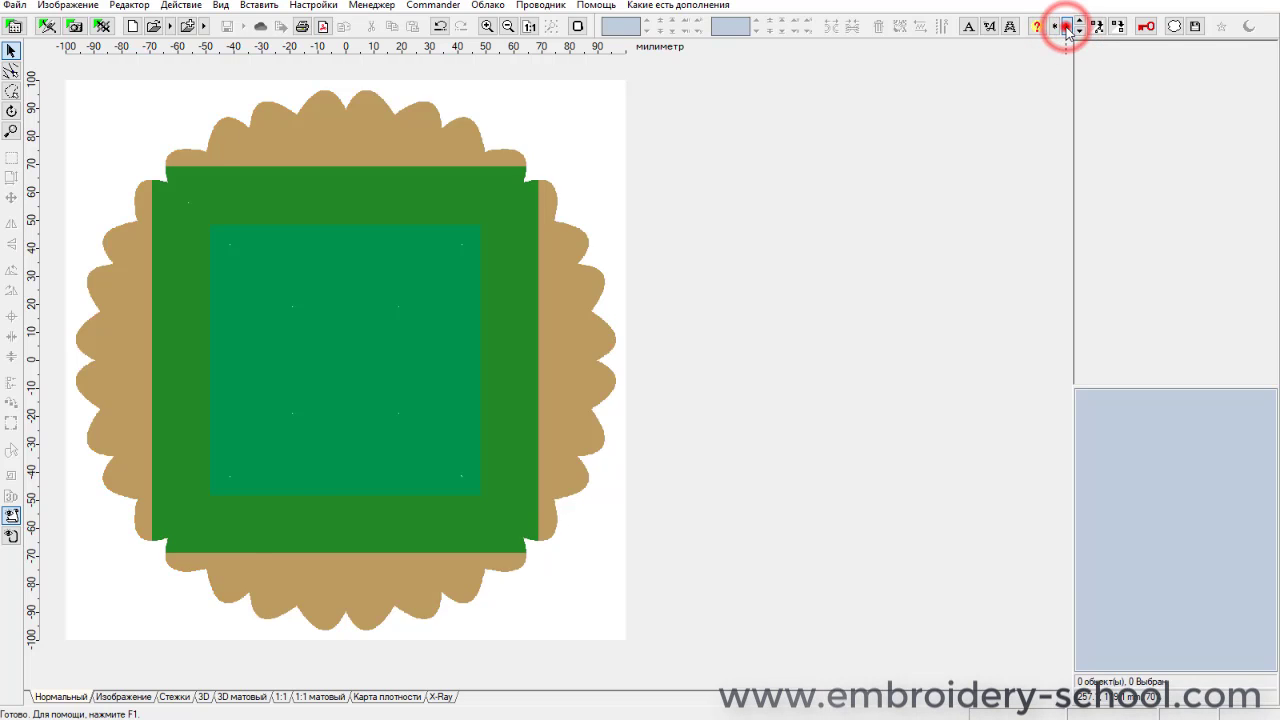
{"action": "left_click", "coordinate": [1066, 27]}
{"action": "left_click", "coordinate": [1066, 27]}
{"action": "left_click", "coordinate": [1066, 27]}
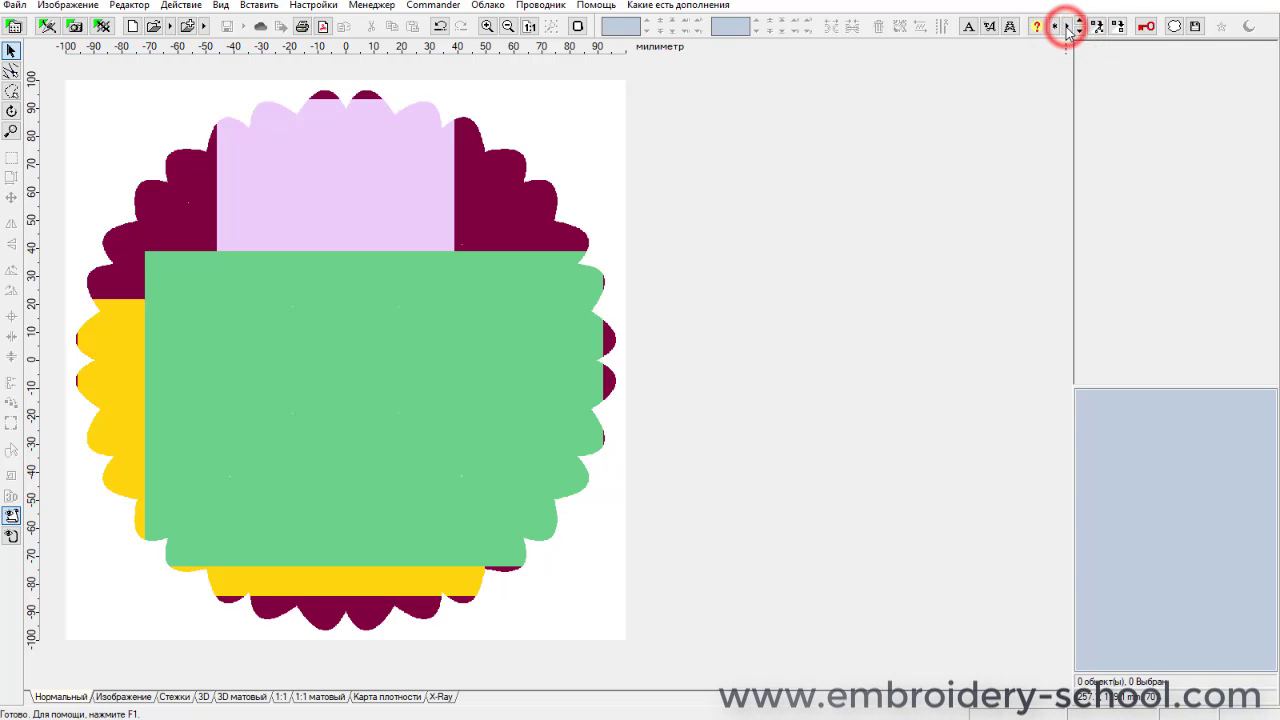
{"action": "left_click", "coordinate": [1066, 27]}
{"action": "left_click", "coordinate": [1066, 27]}
{"action": "left_click", "coordinate": [1066, 27]}
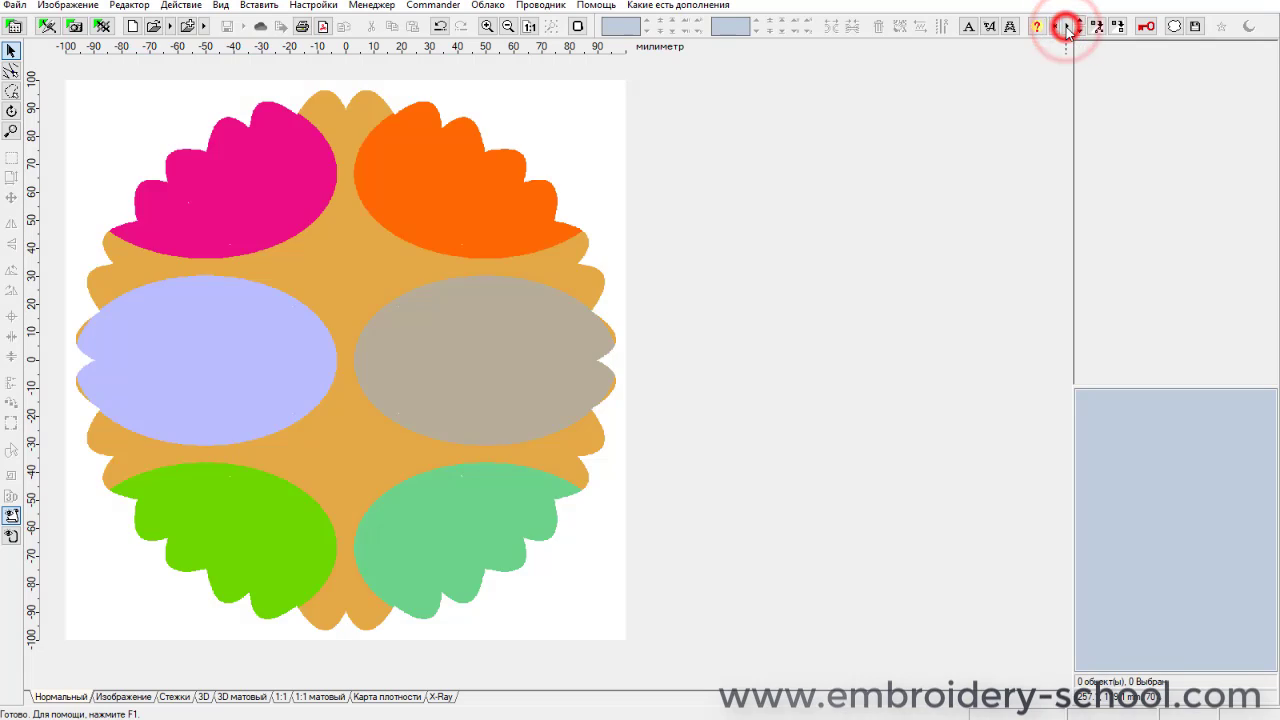
{"action": "left_click", "coordinate": [1066, 27]}
{"action": "left_click", "coordinate": [1066, 27]}
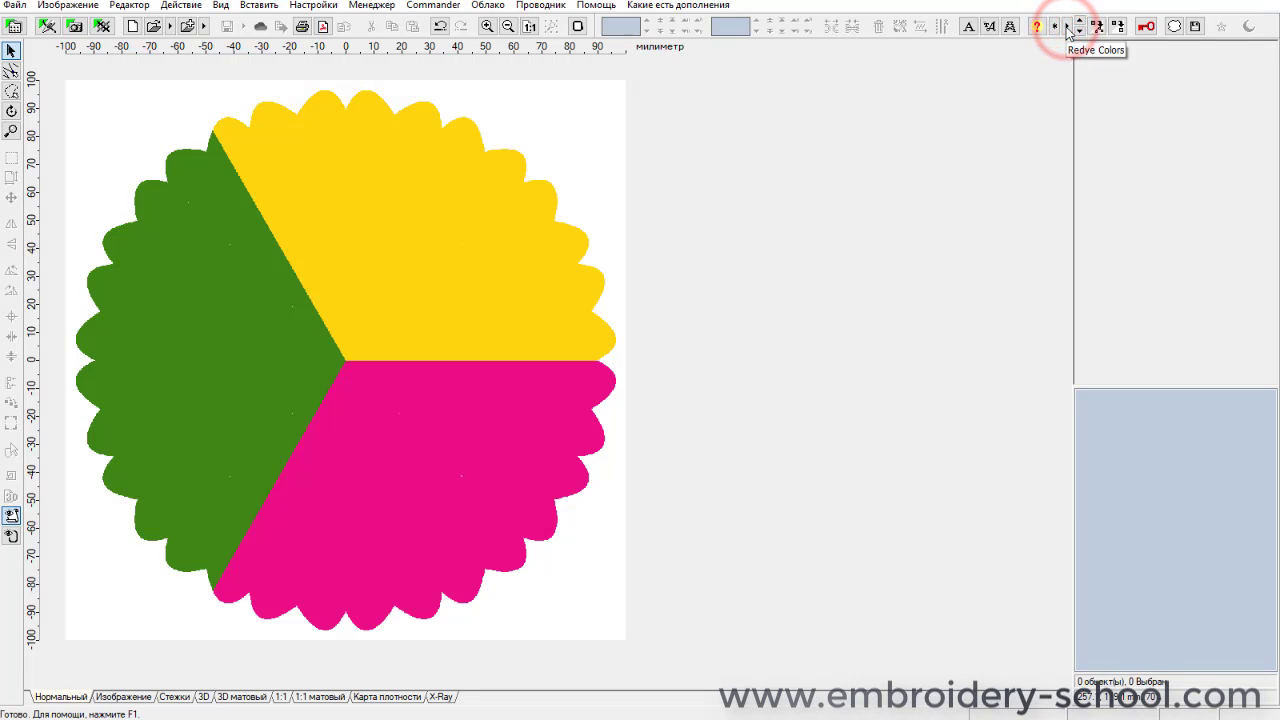
{"action": "left_click", "coordinate": [1066, 27]}
Remove the background image without saving its changes.
{"action": "left_click", "coordinate": [67, 5]}
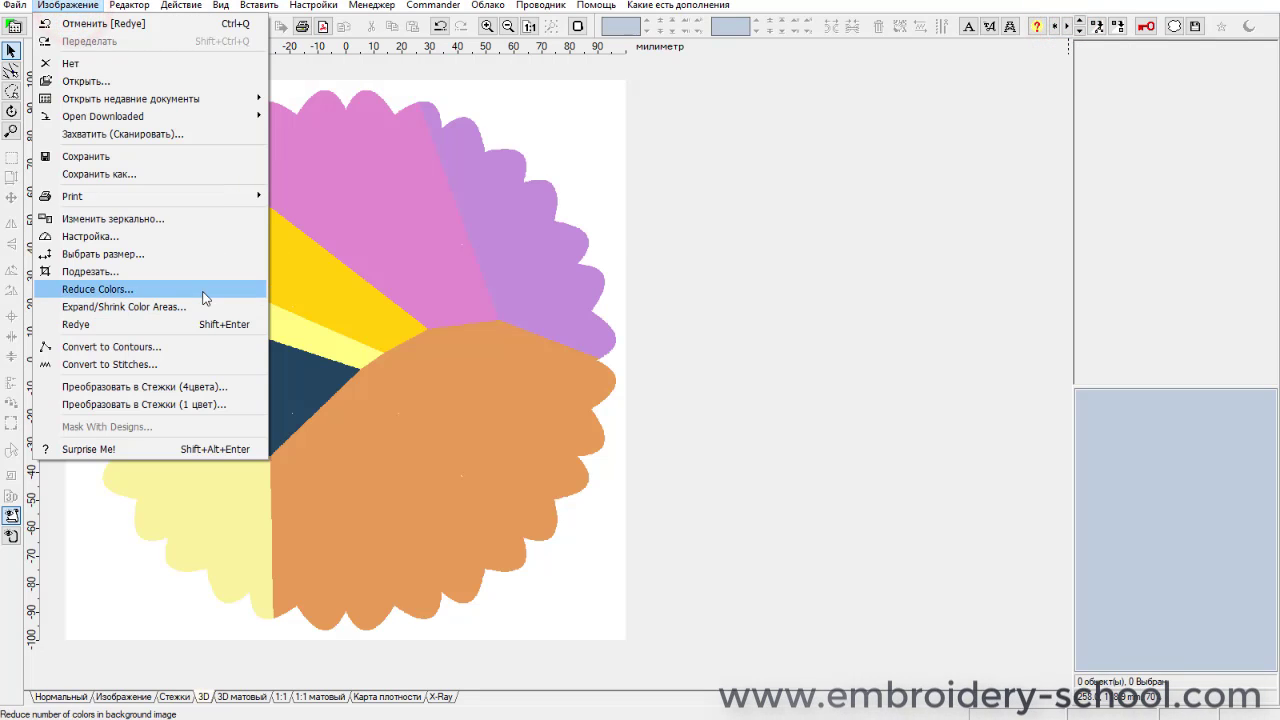
{"action": "left_click", "coordinate": [89, 63]}
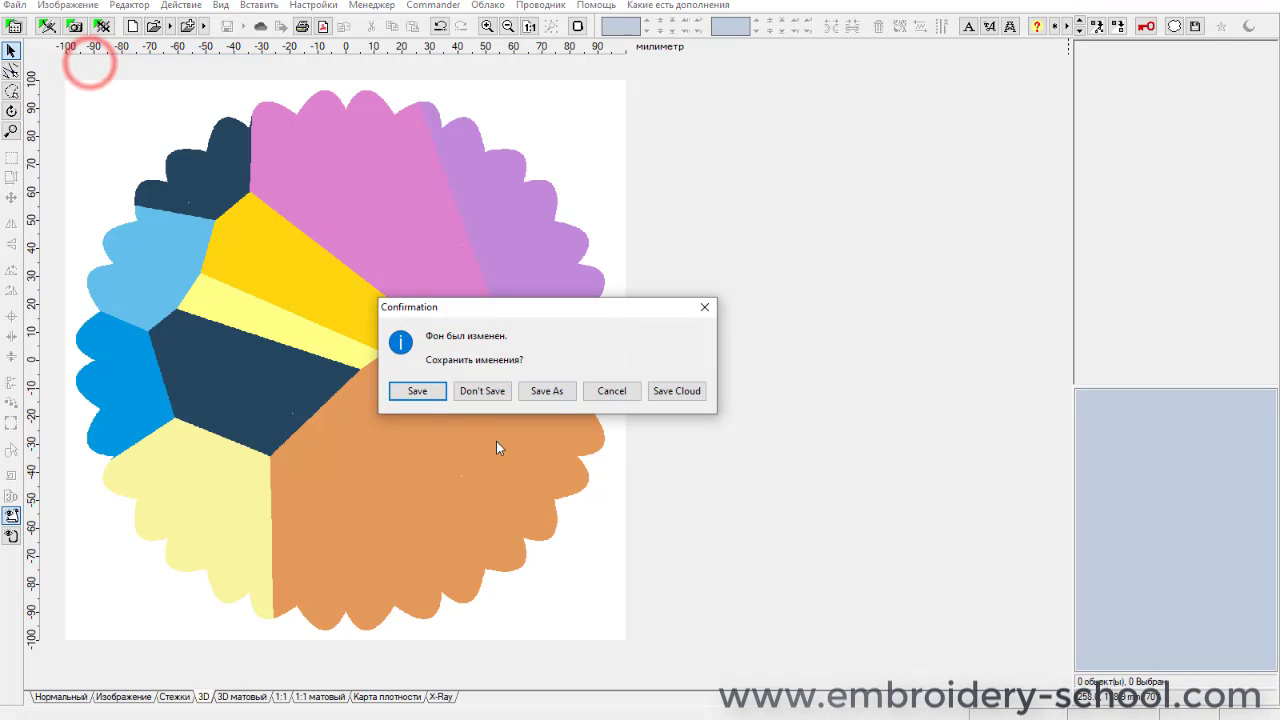
{"action": "left_click", "coordinate": [478, 391]}
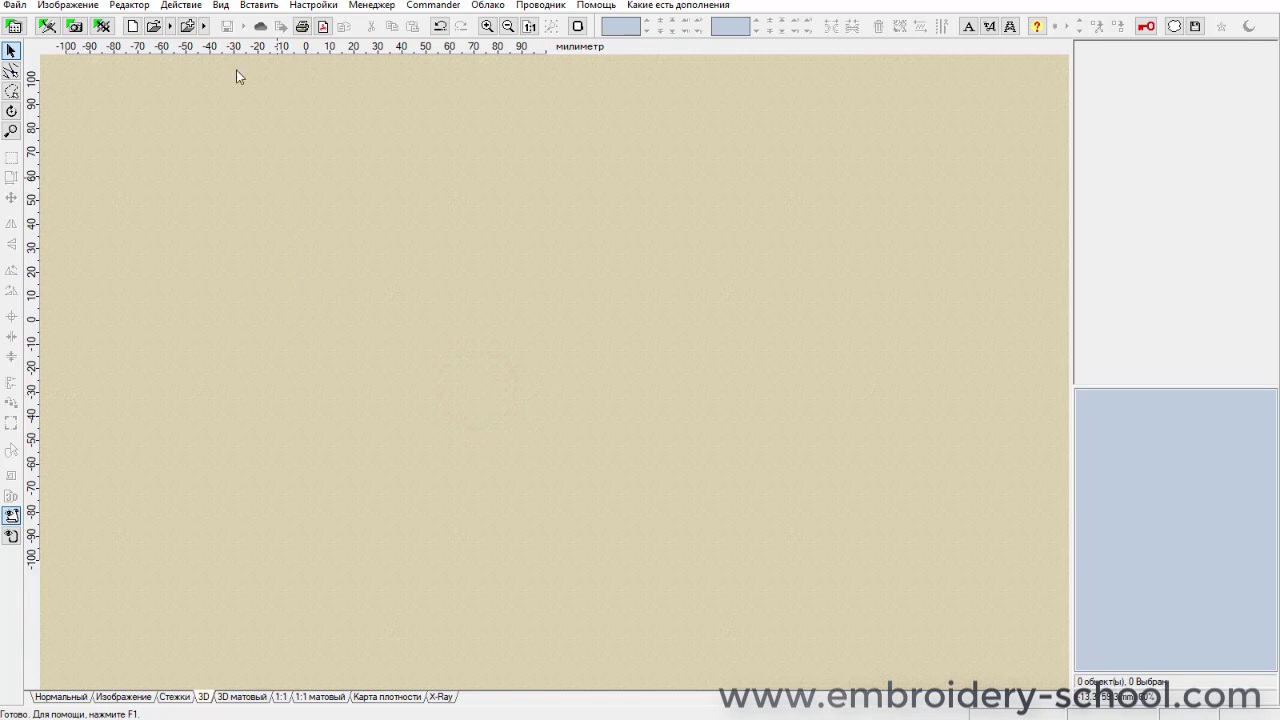
Generate a random arrow shape in the background and redye its color areas several times.
{"action": "left_click", "coordinate": [1038, 28]}
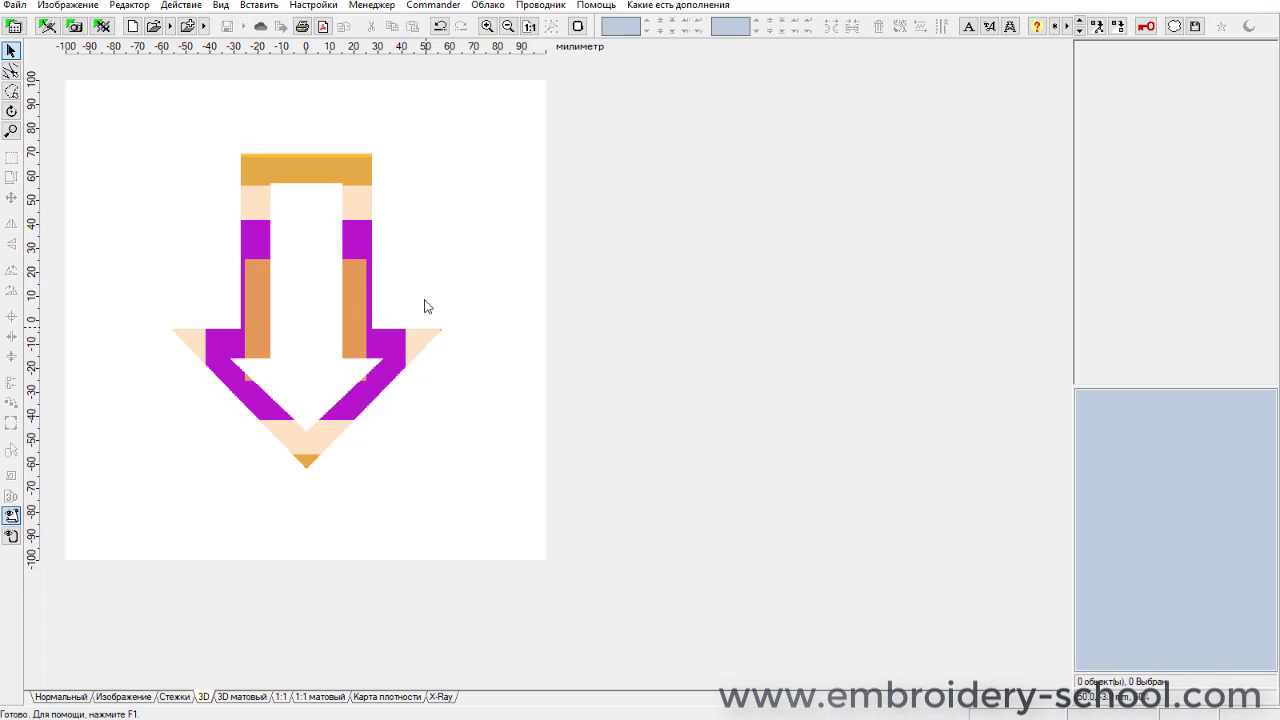
{"action": "left_click", "coordinate": [1066, 27]}
{"action": "left_click", "coordinate": [1066, 27]}
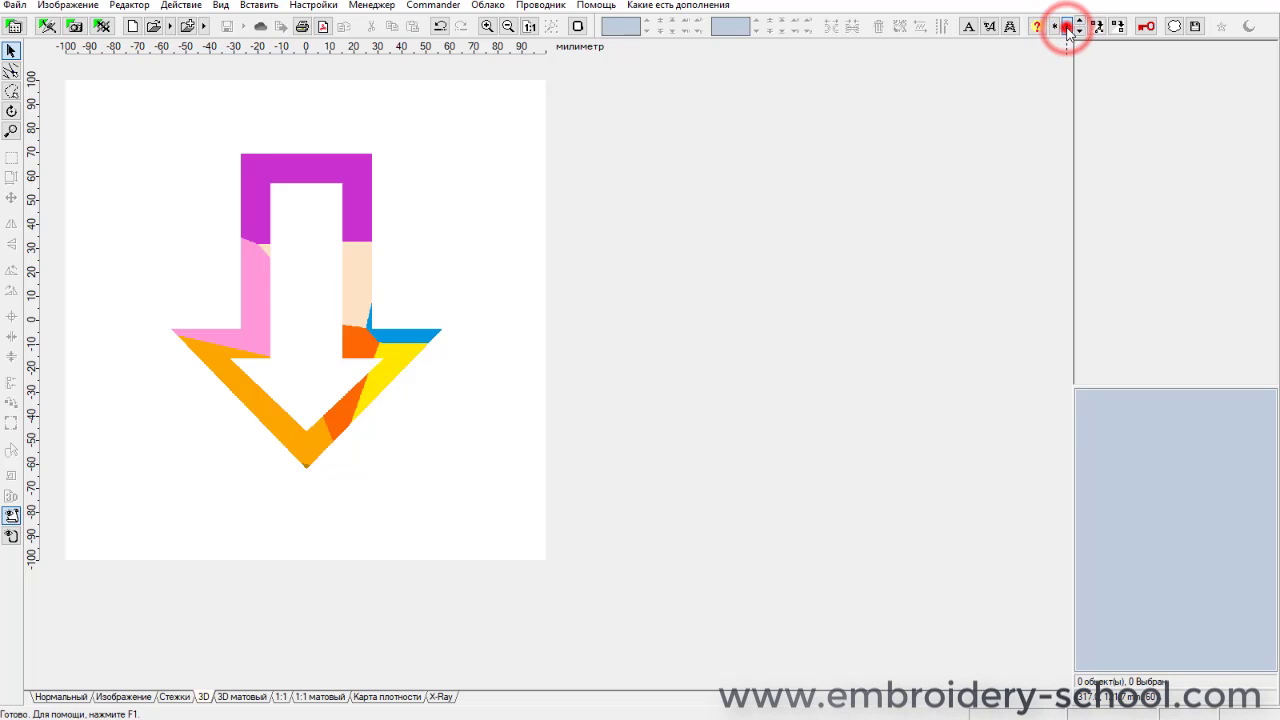
{"action": "left_click", "coordinate": [1066, 27]}
{"action": "left_click", "coordinate": [1066, 27]}
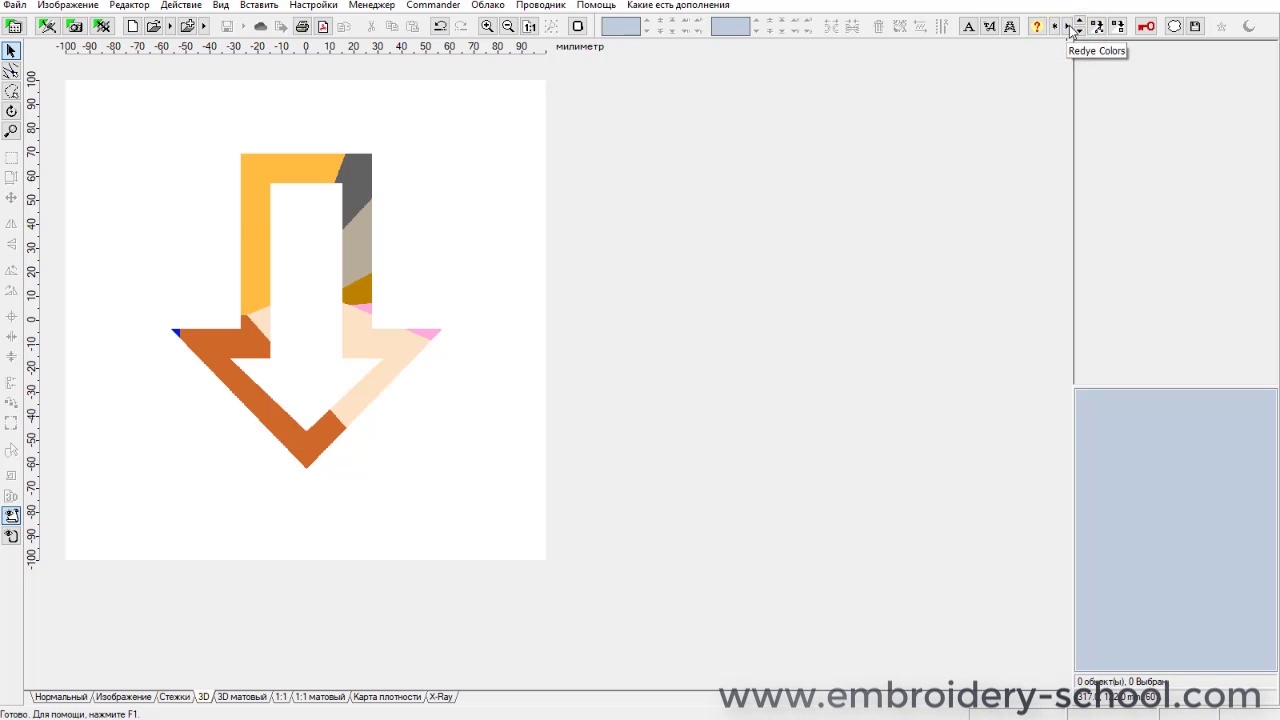
Replace the arrow with other random shapes until a clock is generated.
{"action": "left_click", "coordinate": [1054, 27]}
{"action": "left_click", "coordinate": [1054, 27]}
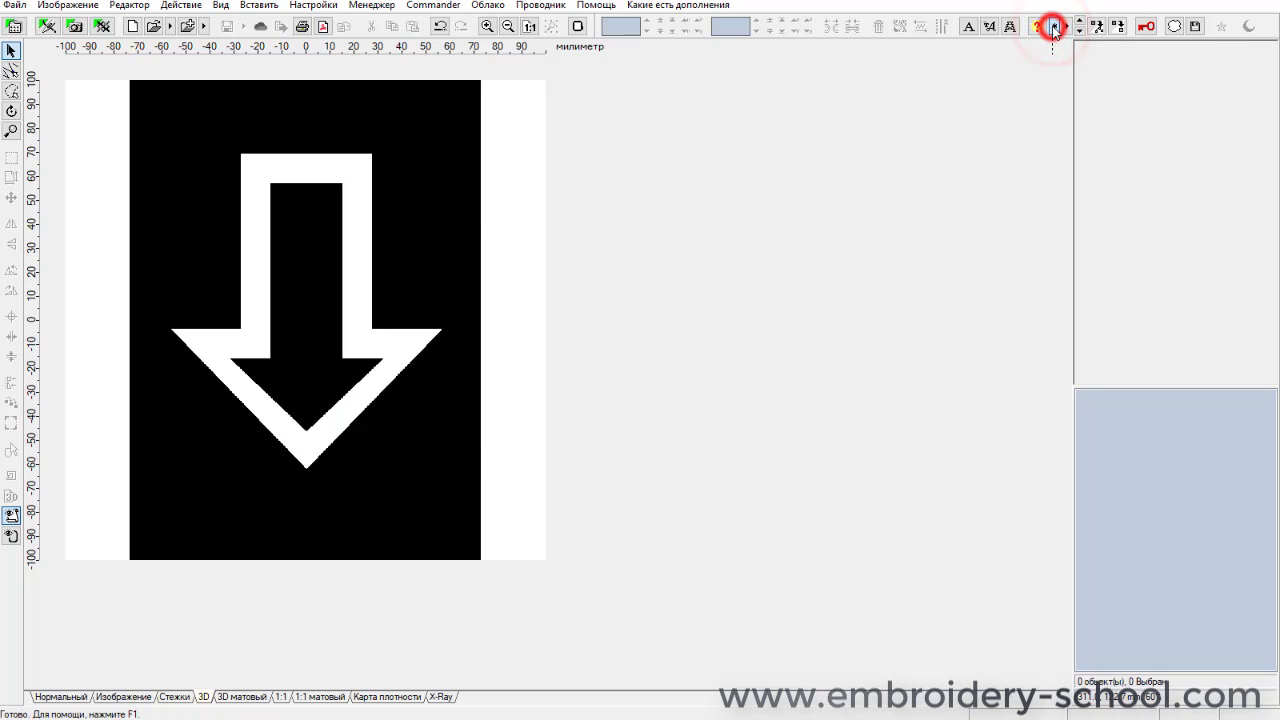
{"action": "left_click", "coordinate": [1054, 27]}
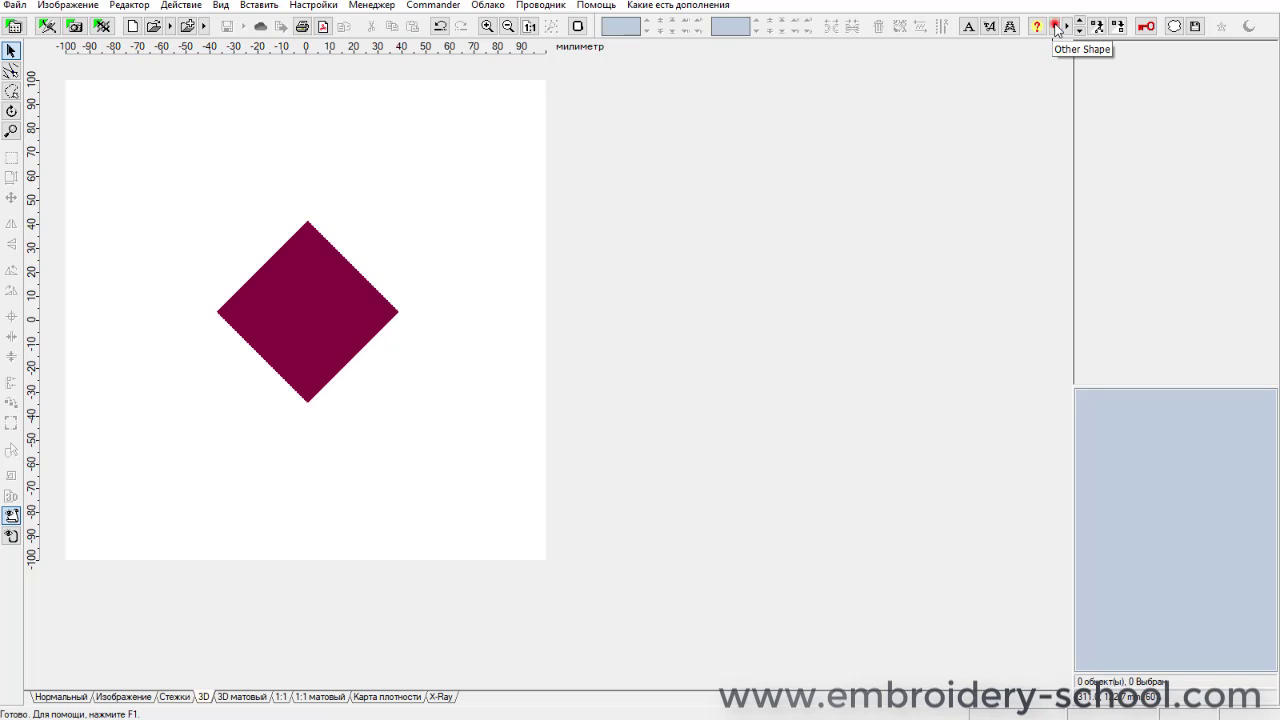
{"action": "left_click", "coordinate": [1054, 27]}
{"action": "left_click", "coordinate": [1054, 27]}
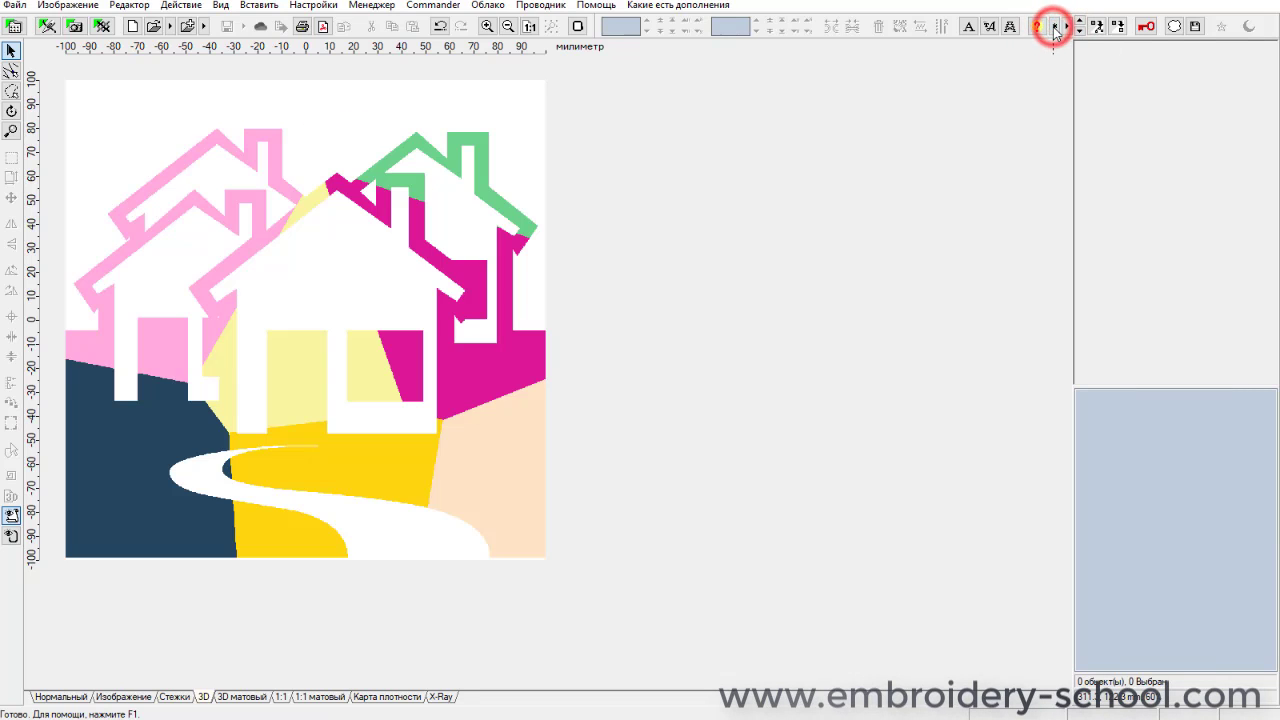
{"action": "left_click", "coordinate": [1054, 27]}
{"action": "left_click", "coordinate": [1054, 27]}
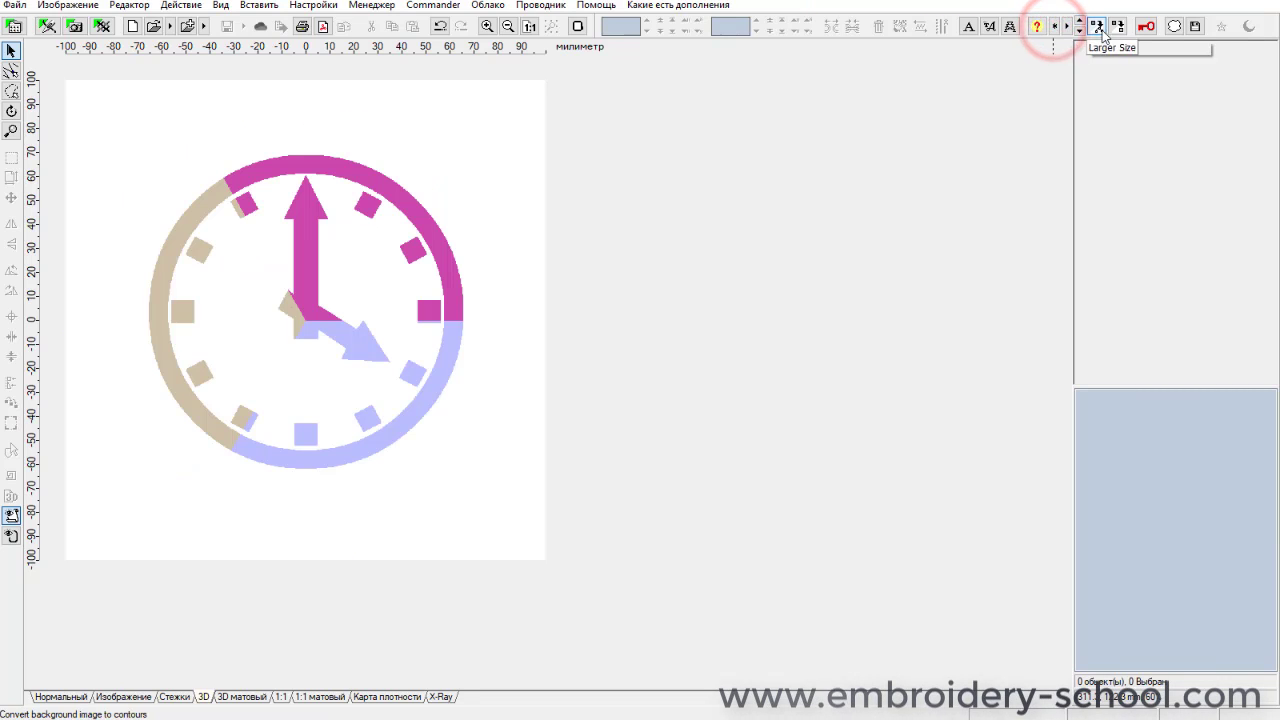
Reduce the size of the clock shape in the background by several increments.
{"action": "left_click", "coordinate": [1080, 33]}
{"action": "left_click", "coordinate": [1080, 33]}
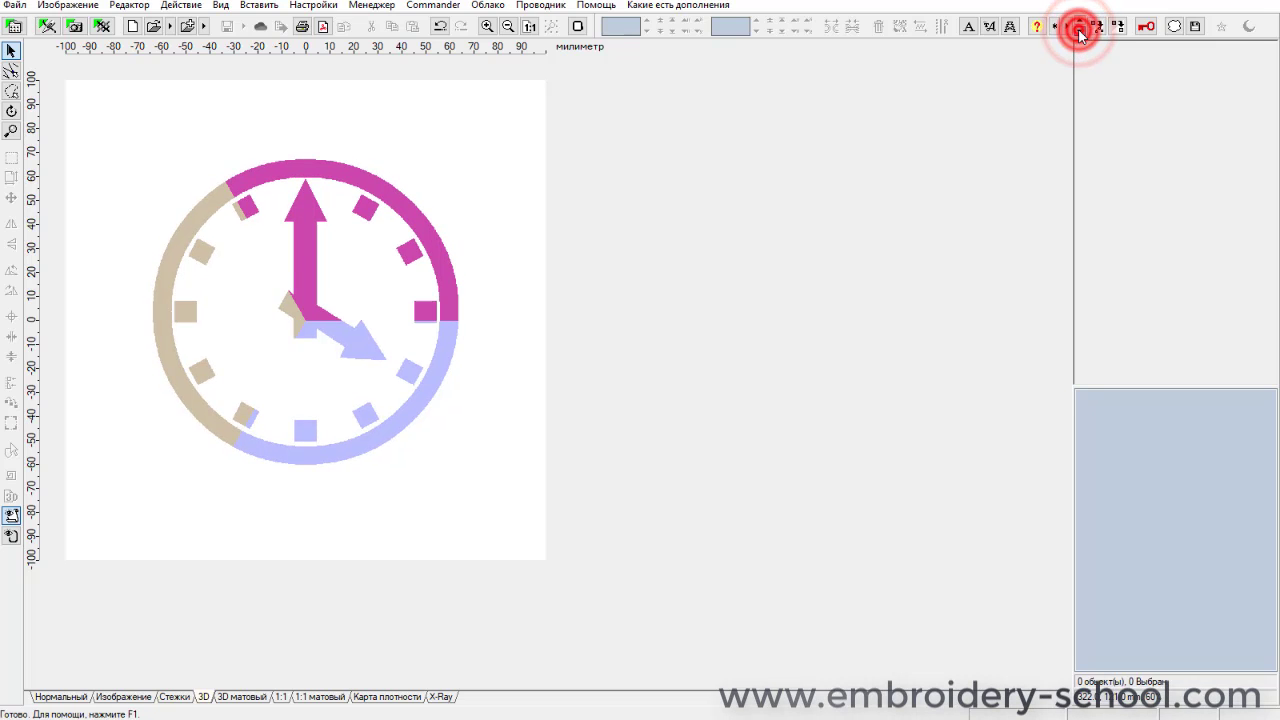
{"action": "left_click", "coordinate": [1080, 33]}
{"action": "left_click", "coordinate": [1080, 33]}
Enlarge the clock shape in the background by several increments.
{"action": "left_click", "coordinate": [1080, 24]}
{"action": "left_click", "coordinate": [1080, 24]}
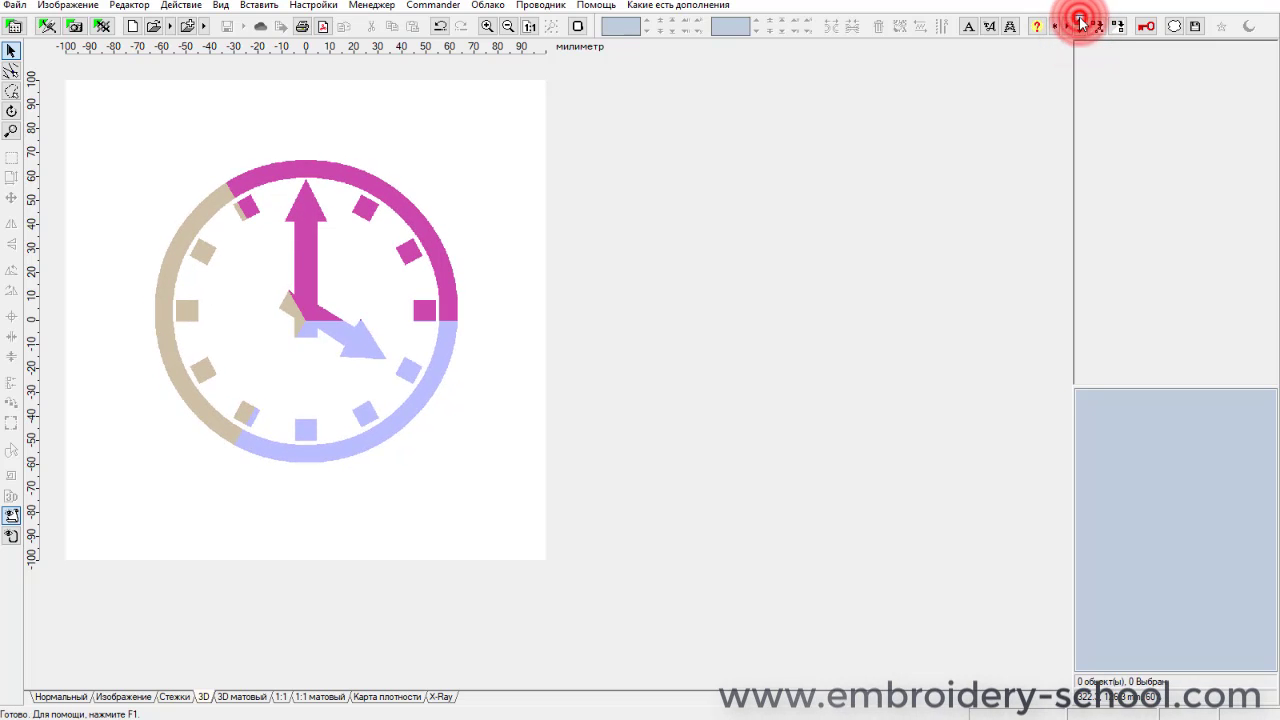
{"action": "left_click", "coordinate": [1080, 24]}
{"action": "left_click", "coordinate": [1080, 24]}
{"action": "left_click", "coordinate": [1080, 24]}
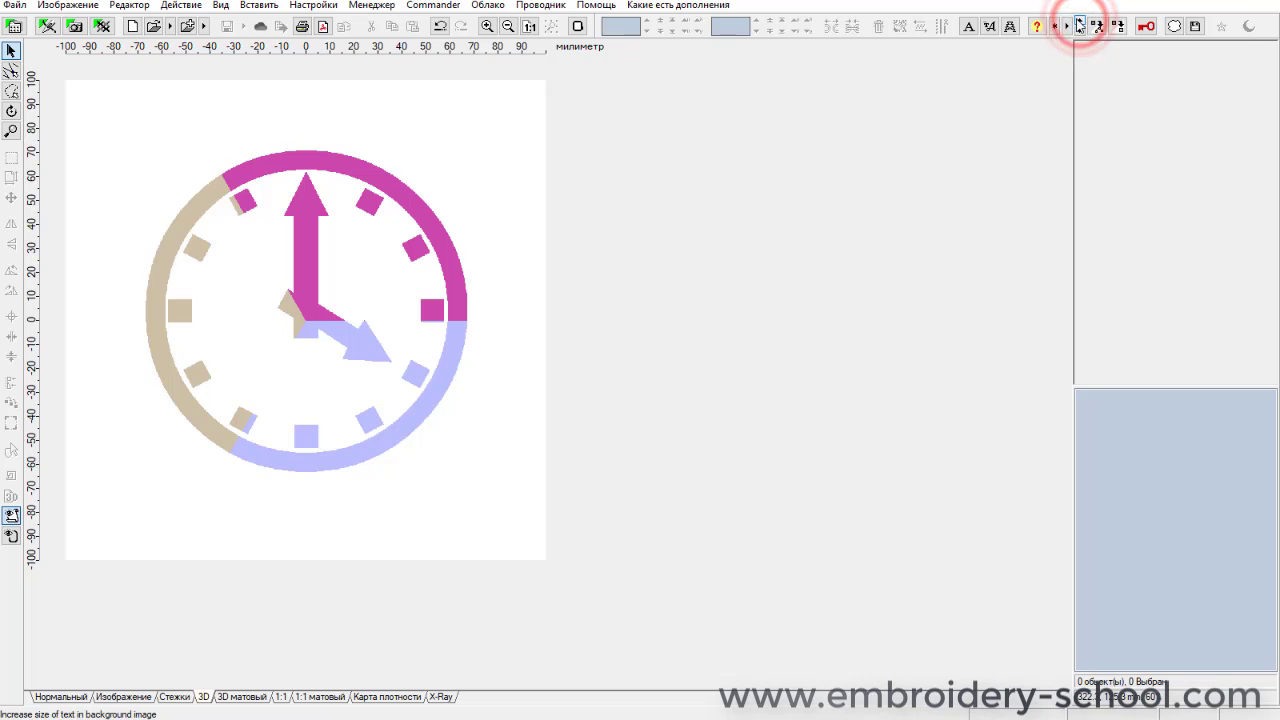
{"action": "left_click", "coordinate": [1080, 21]}
{"action": "left_click", "coordinate": [1080, 21]}
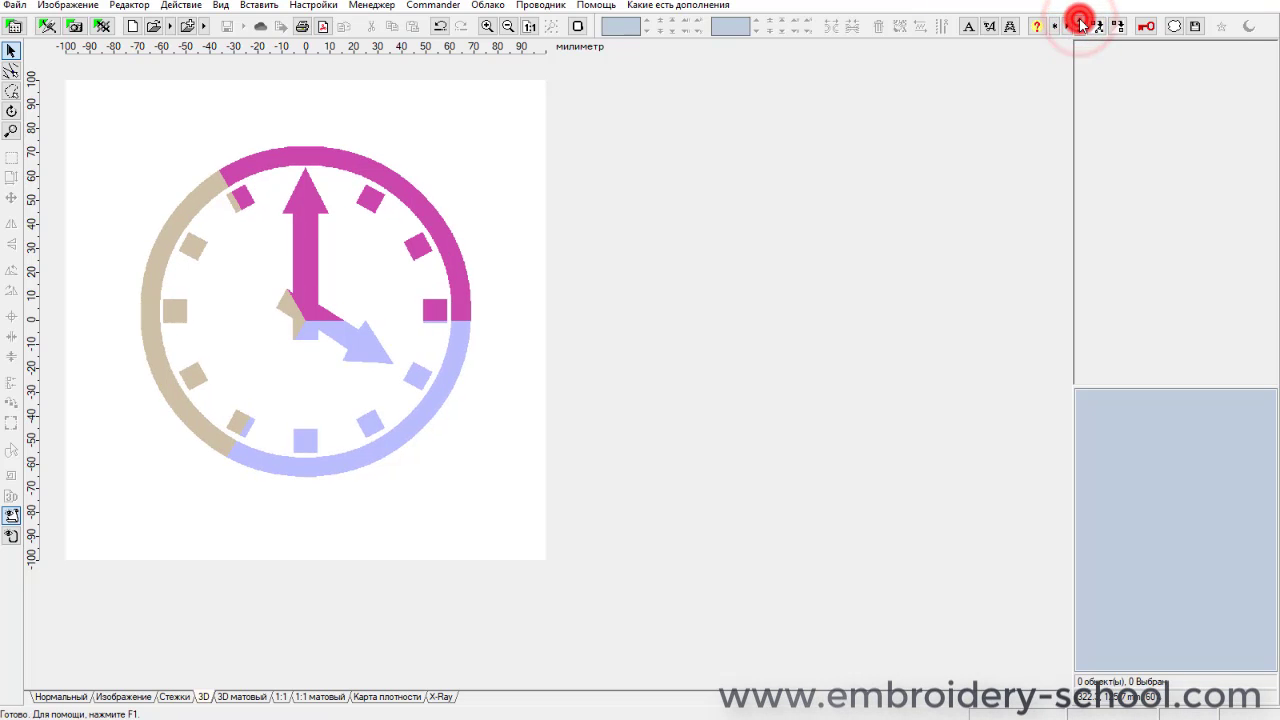
{"action": "left_click", "coordinate": [1080, 21]}
{"action": "left_click", "coordinate": [1080, 21]}
{"action": "left_click", "coordinate": [1080, 21]}
{"action": "left_click", "coordinate": [1080, 21]}
Redye the color areas of the clock and of the jagged speech bubble shape.
{"action": "left_click", "coordinate": [1066, 24]}
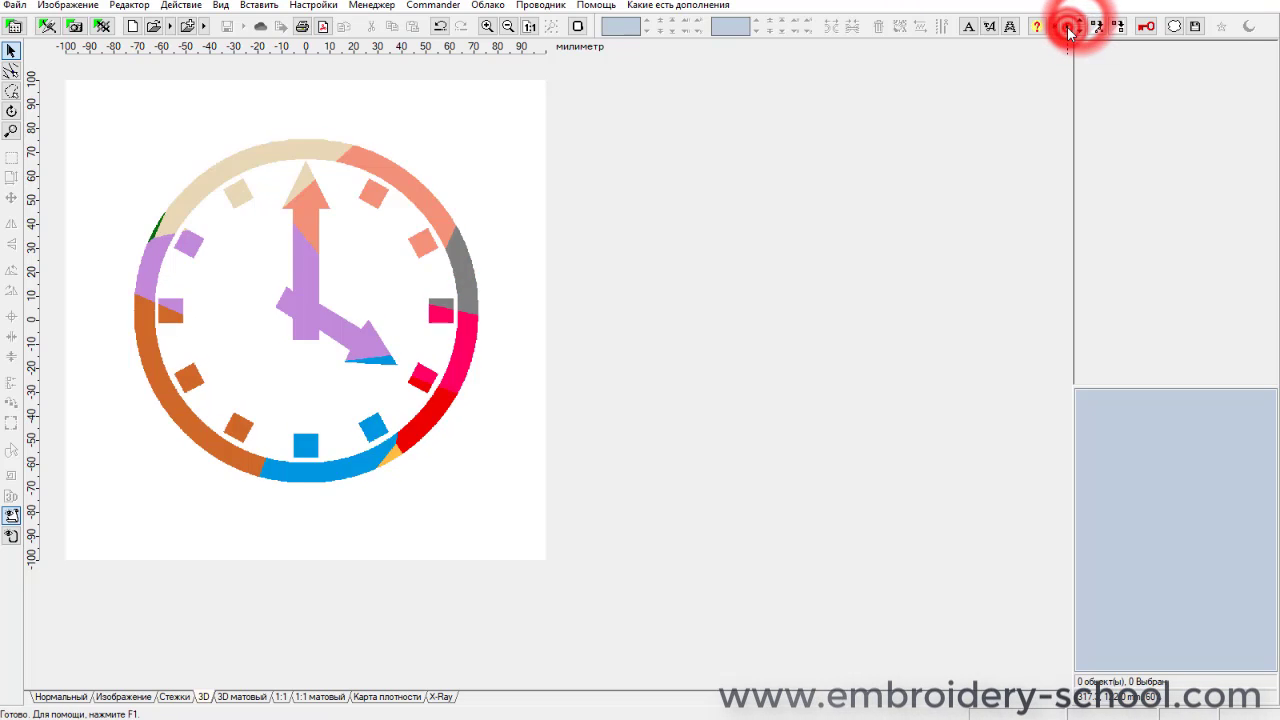
{"action": "left_click", "coordinate": [1066, 24]}
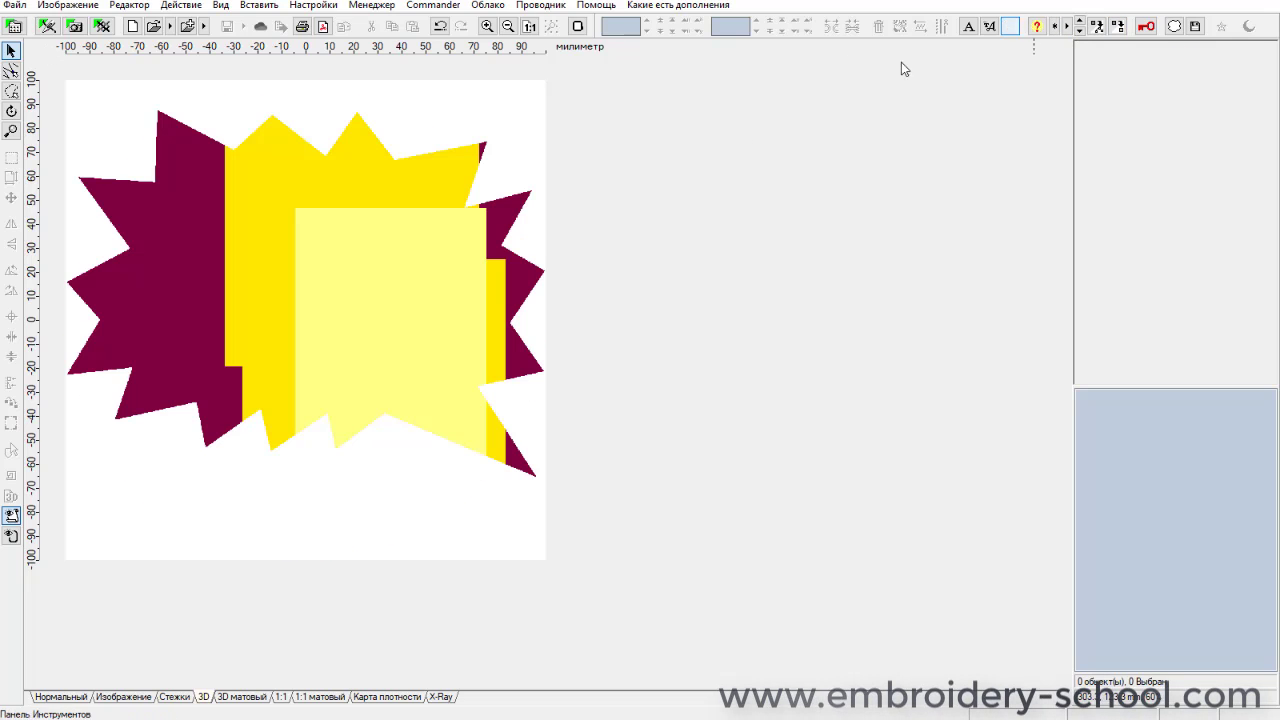
{"action": "left_click", "coordinate": [1067, 27]}
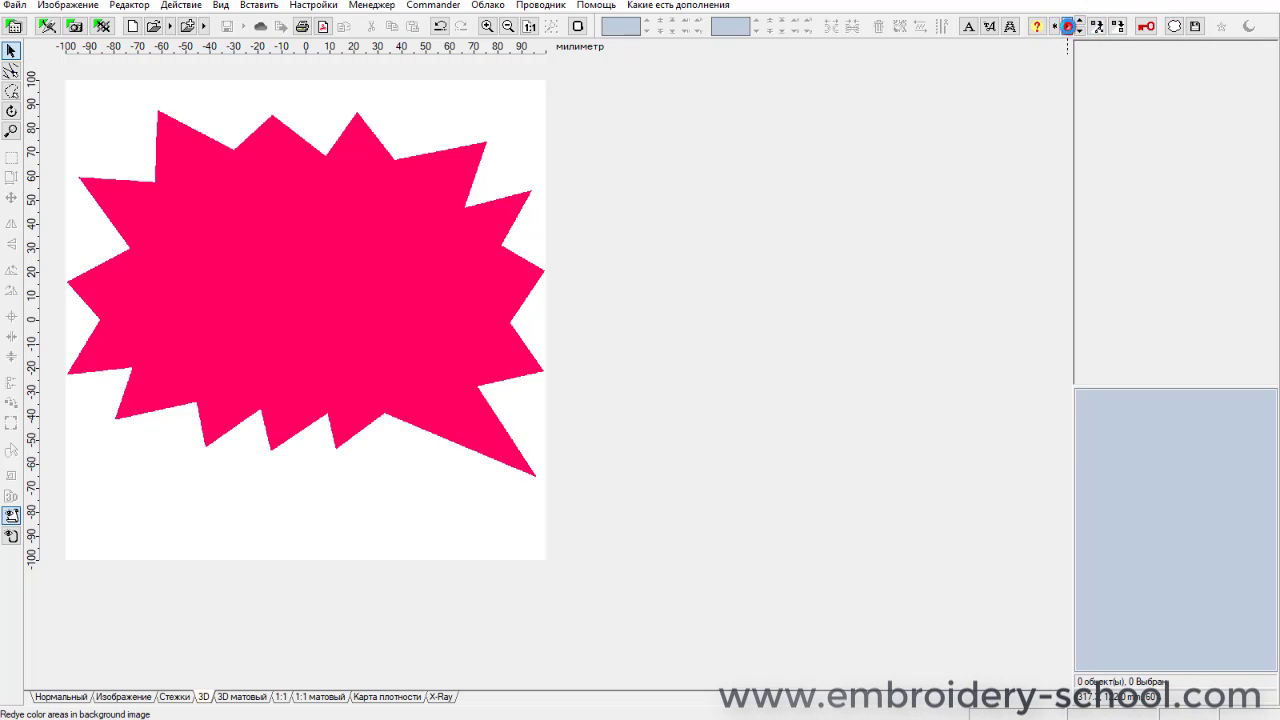
{"action": "left_click", "coordinate": [1066, 26]}
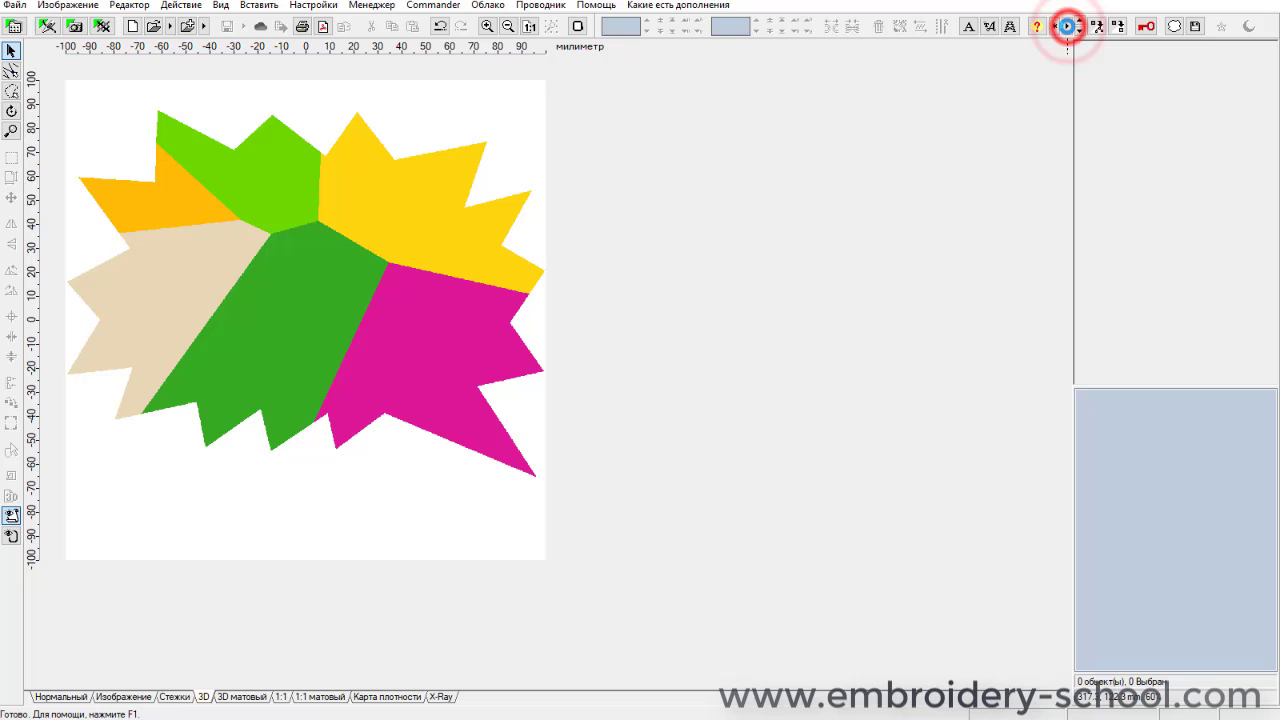
{"action": "left_click", "coordinate": [1066, 26]}
Replace the jagged speech bubble with another random shape, ending on a thermometer in a circle.
{"action": "left_click", "coordinate": [1060, 26]}
{"action": "left_click", "coordinate": [1055, 26]}
{"action": "left_click", "coordinate": [1055, 26]}
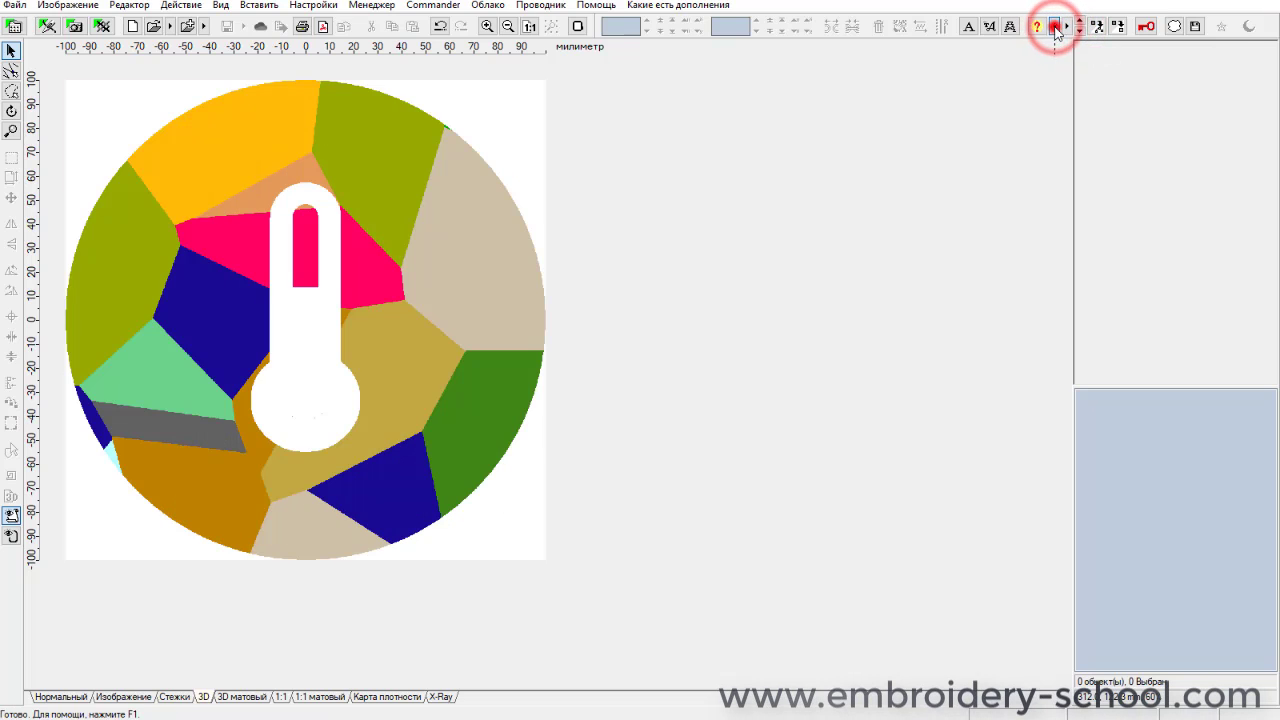
Replace the thermometer with other random shapes, ending on a jagged speech bubble with a large blue circle.
{"action": "left_click", "coordinate": [1055, 26]}
{"action": "left_click", "coordinate": [1055, 26]}
{"action": "left_click", "coordinate": [1055, 26]}
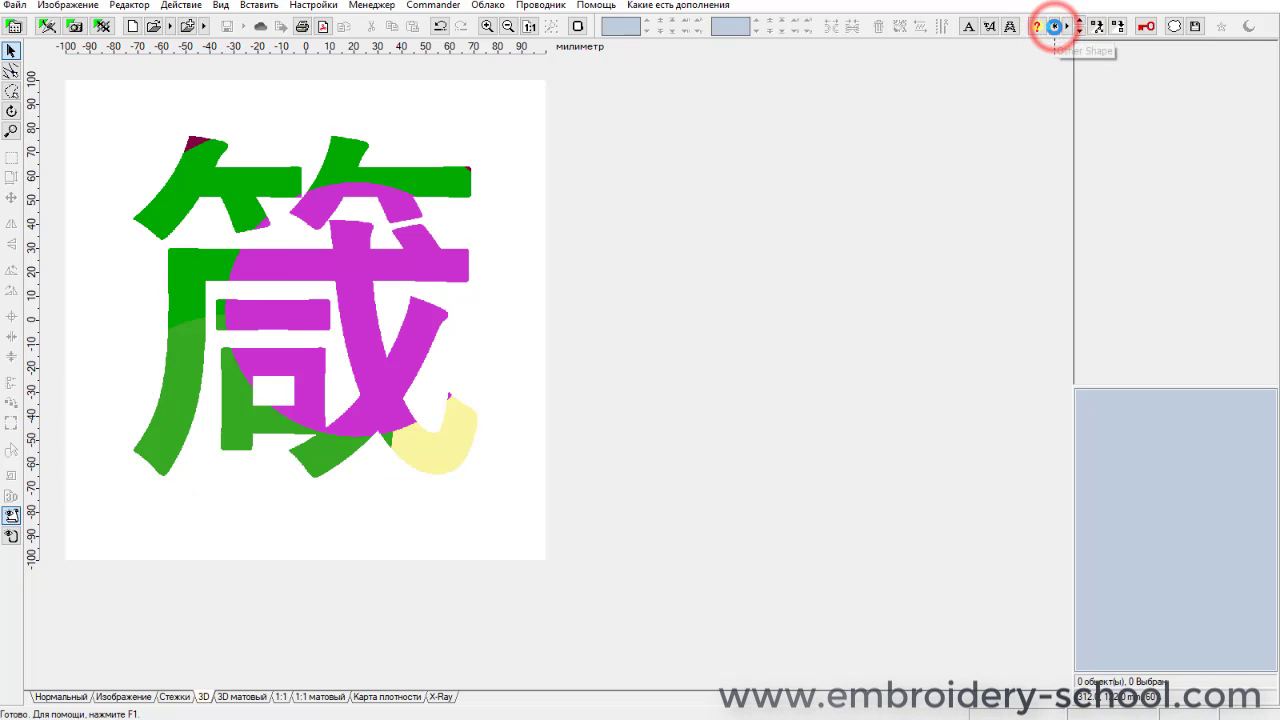
{"action": "left_click", "coordinate": [1055, 26]}
{"action": "left_click", "coordinate": [1055, 26]}
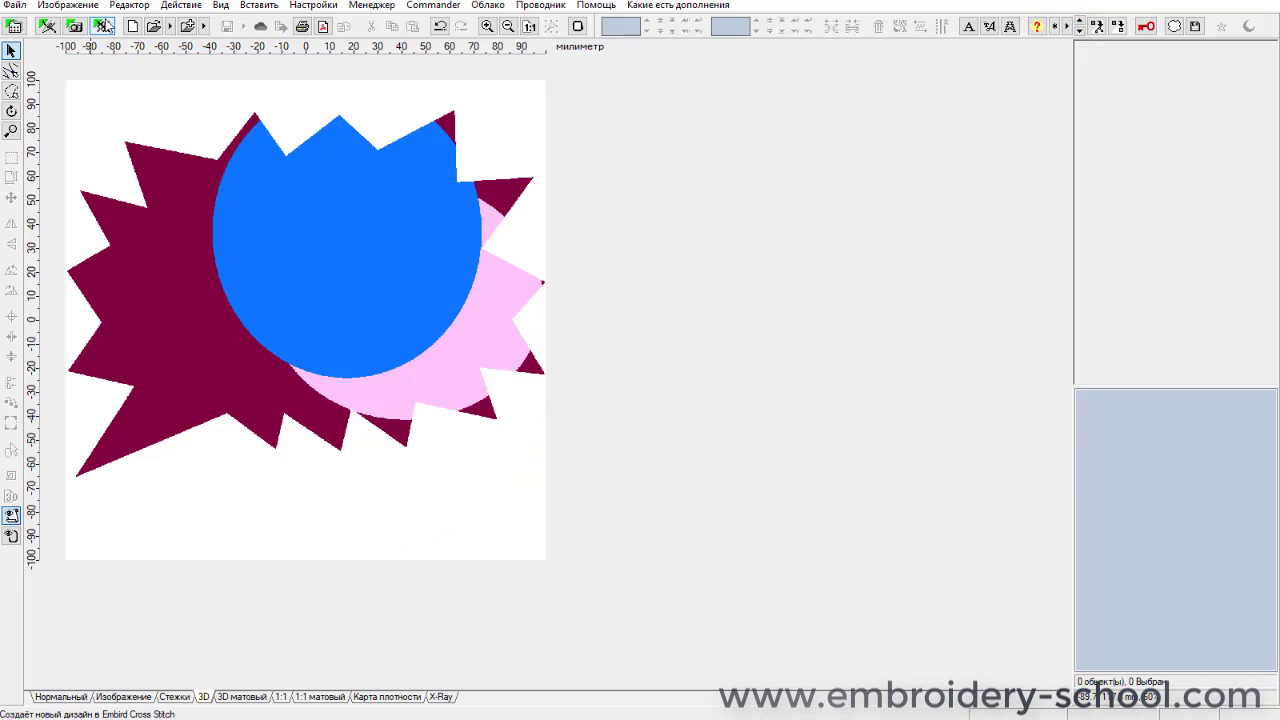
Clear the background image and generate a Pavement shape with Surprise Me.
{"action": "left_click", "coordinate": [67, 5]}
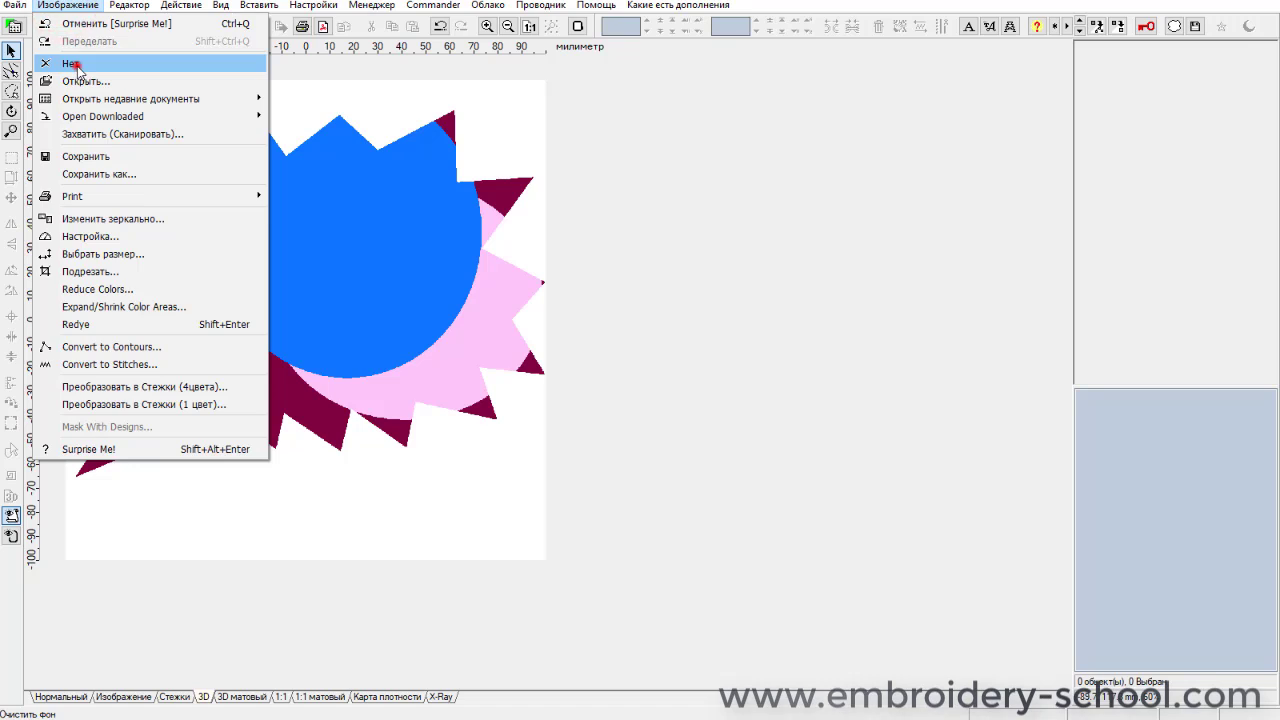
{"action": "left_click", "coordinate": [72, 66]}
{"action": "left_click", "coordinate": [474, 391]}
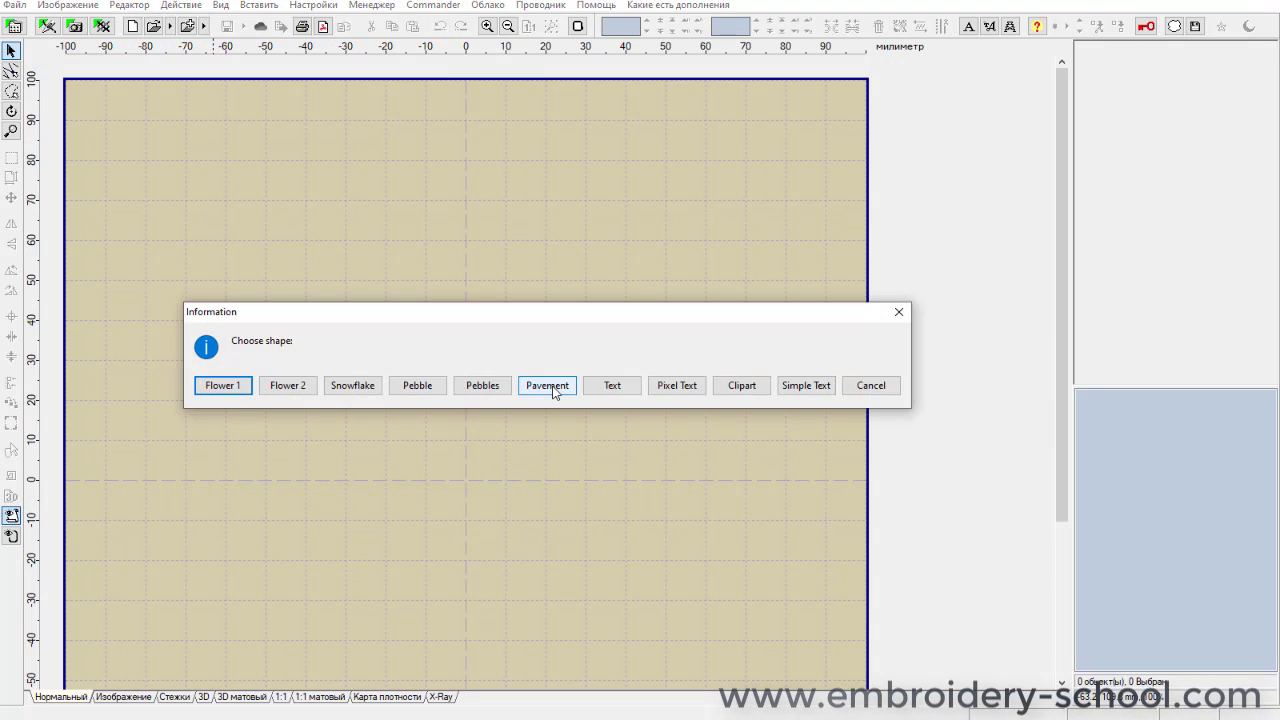
{"action": "left_click", "coordinate": [551, 386]}
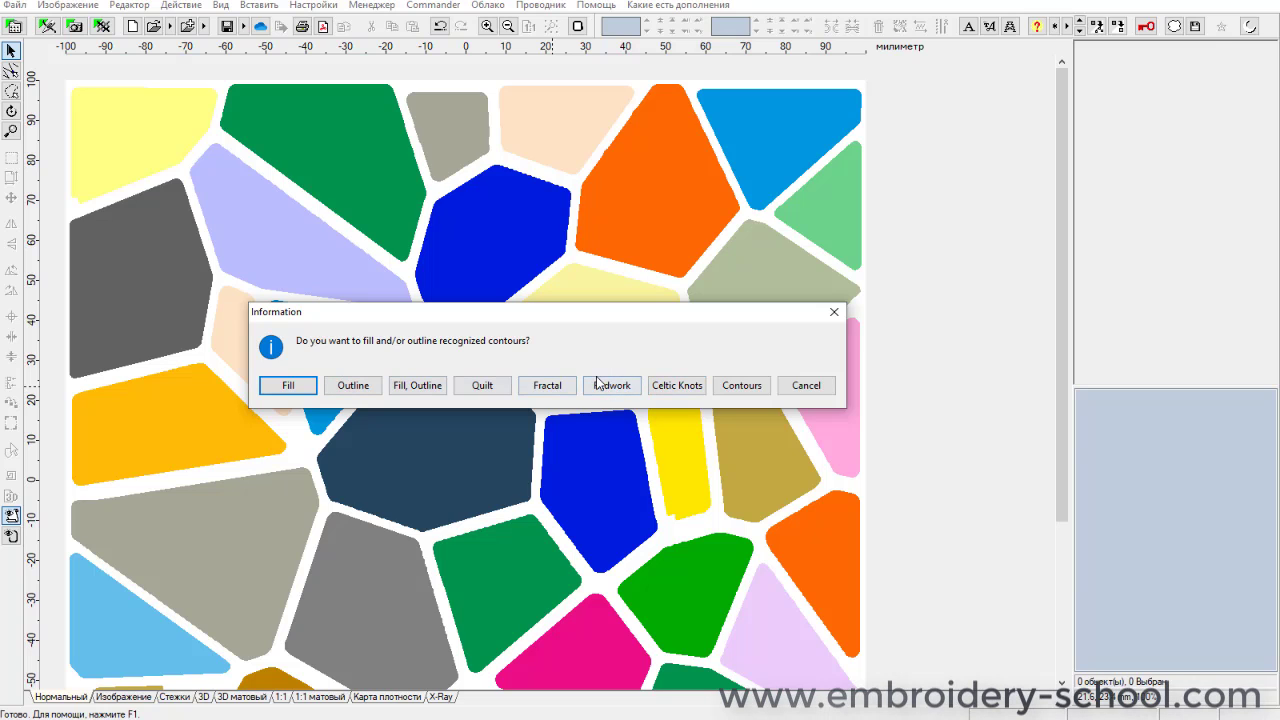
Convert the pavement image to Fractal stitches of the penrose type.
{"action": "left_click", "coordinate": [546, 386]}
{"action": "left_click", "coordinate": [659, 257]}
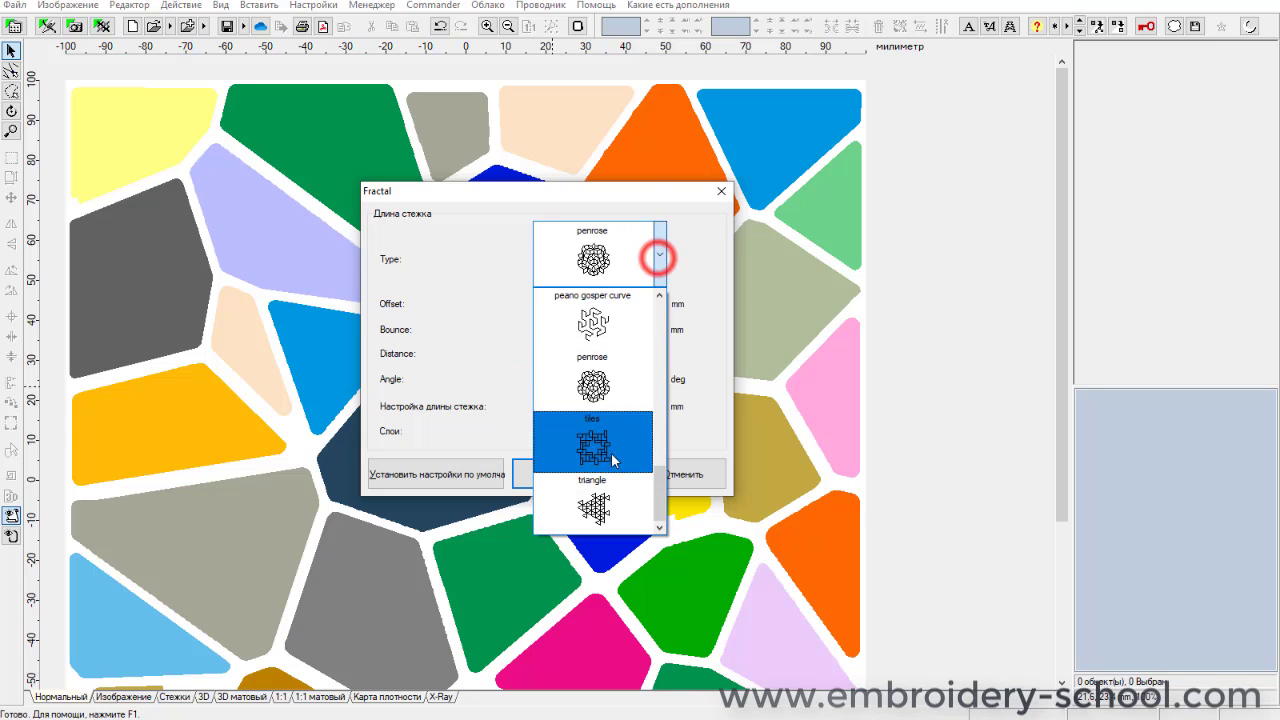
{"action": "left_click", "coordinate": [592, 382]}
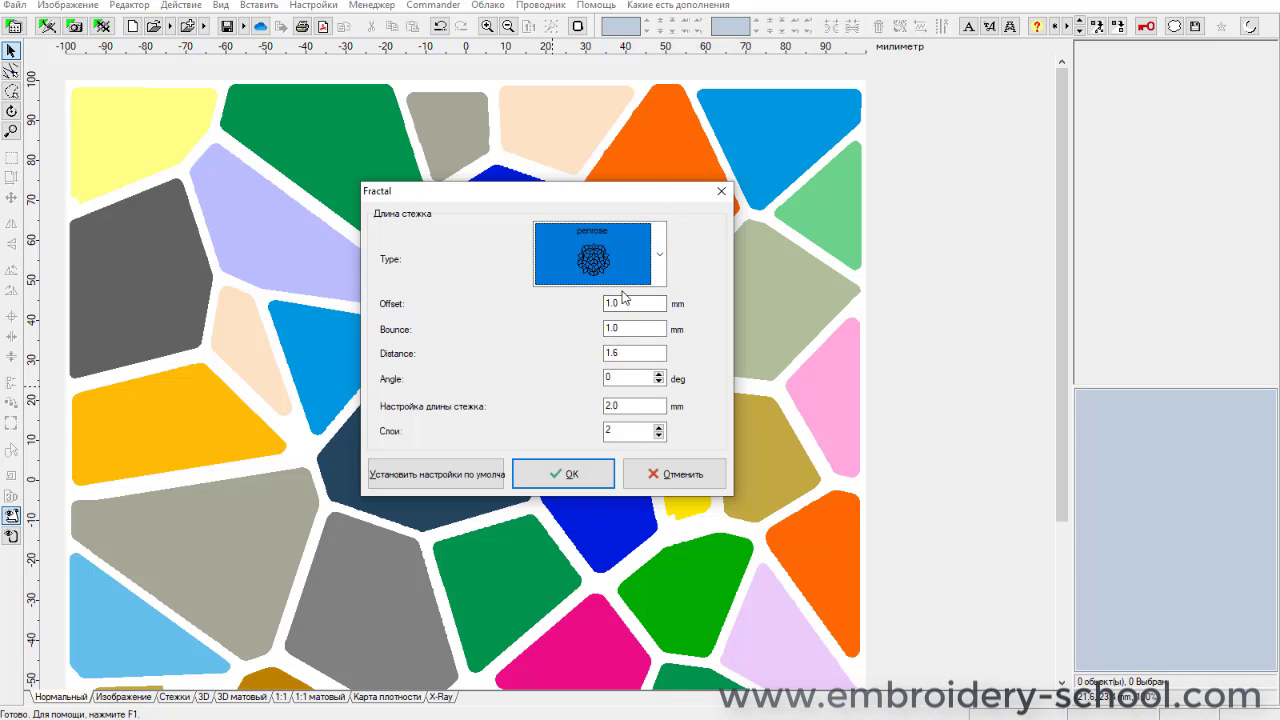
{"action": "left_click", "coordinate": [563, 475]}
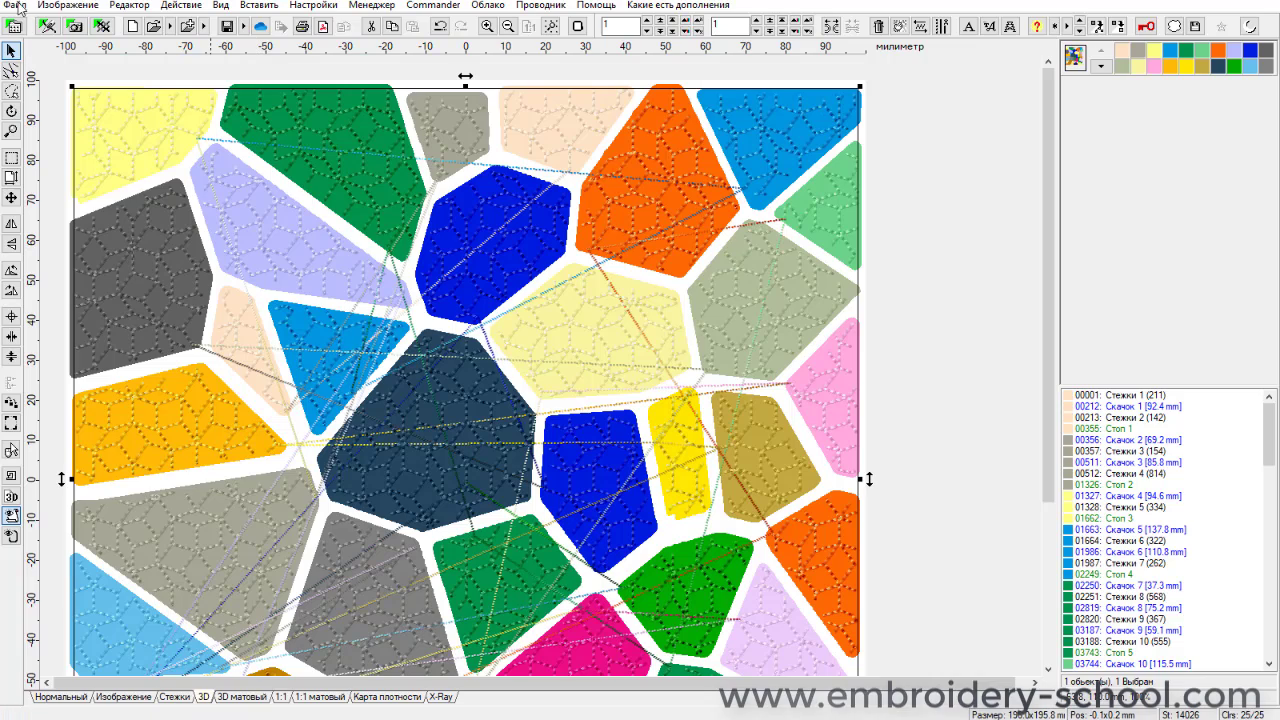
Clear the pavement background image and delete the penrose stitch object.
{"action": "left_click", "coordinate": [15, 8]}
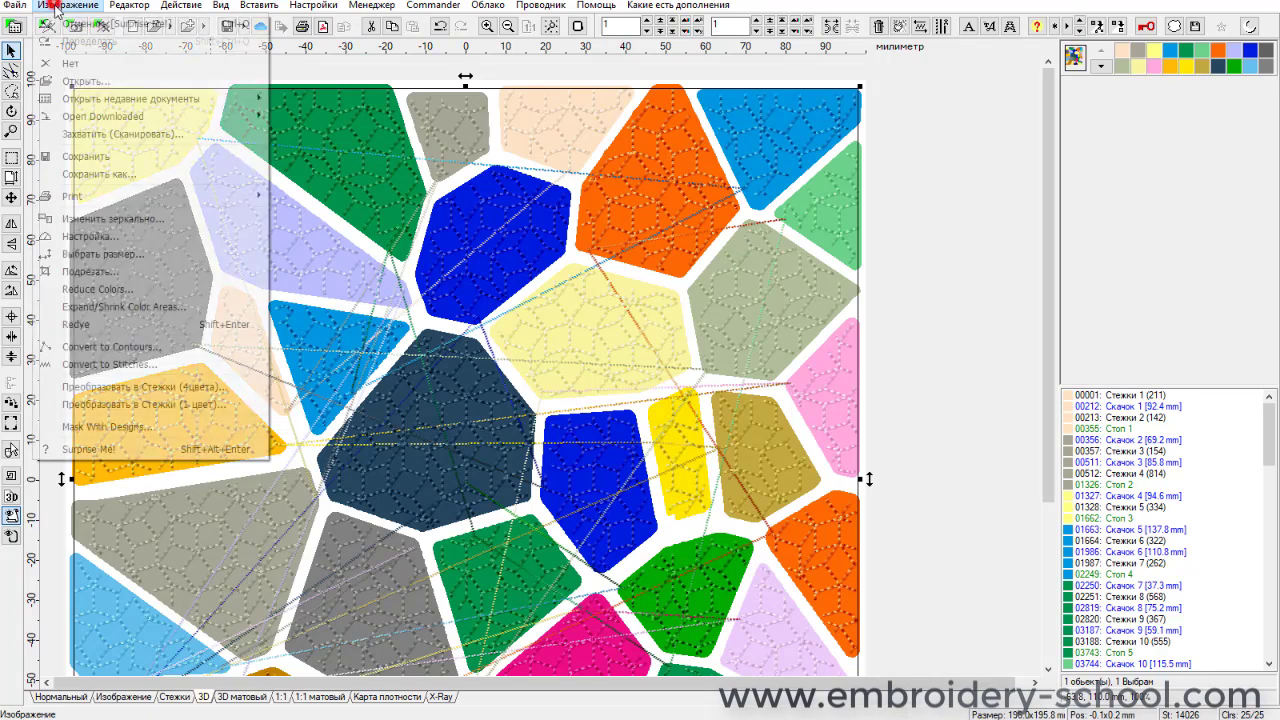
{"action": "left_click", "coordinate": [80, 65]}
{"action": "left_click", "coordinate": [478, 392]}
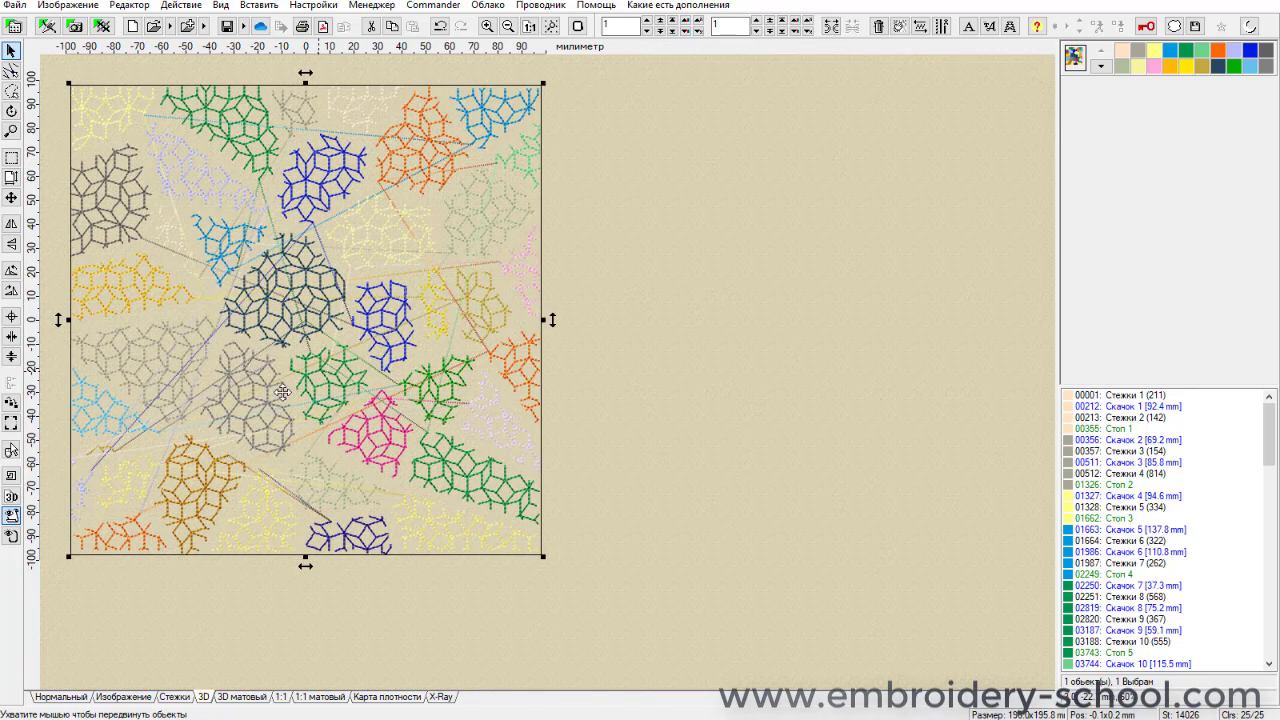
{"action": "right_click", "coordinate": [1066, 50]}
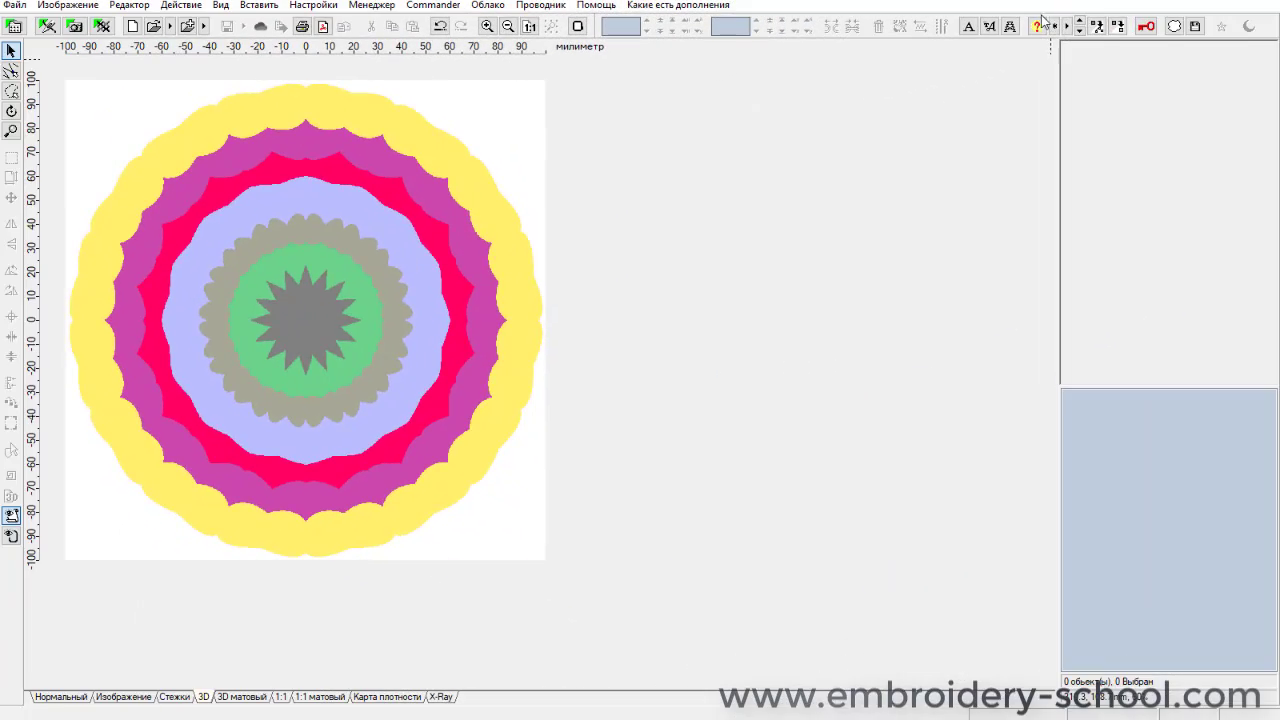
Replace the random concentric flower shape several times, ending on a gray scalloped flower with a yellow star center.
{"action": "left_click", "coordinate": [1054, 27]}
{"action": "left_click", "coordinate": [1054, 27]}
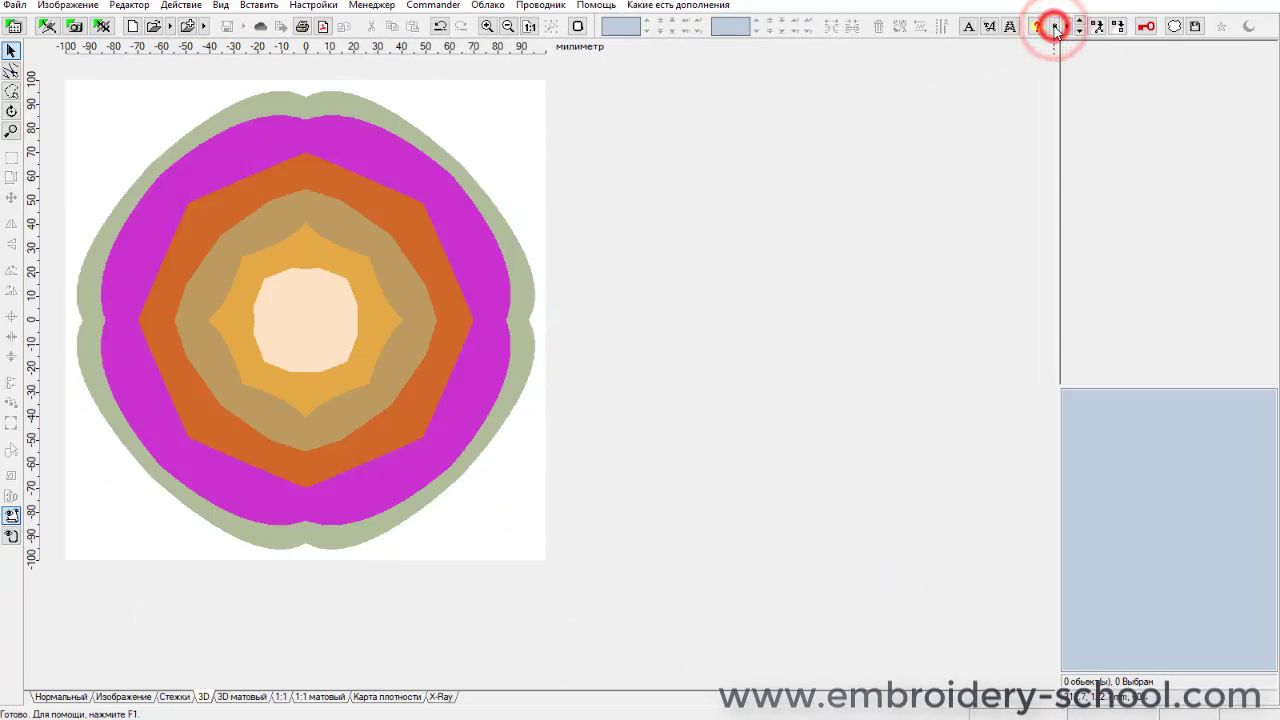
{"action": "left_click", "coordinate": [1054, 27]}
{"action": "left_click", "coordinate": [1054, 27]}
{"action": "left_click", "coordinate": [1054, 27]}
{"action": "left_click", "coordinate": [1054, 27]}
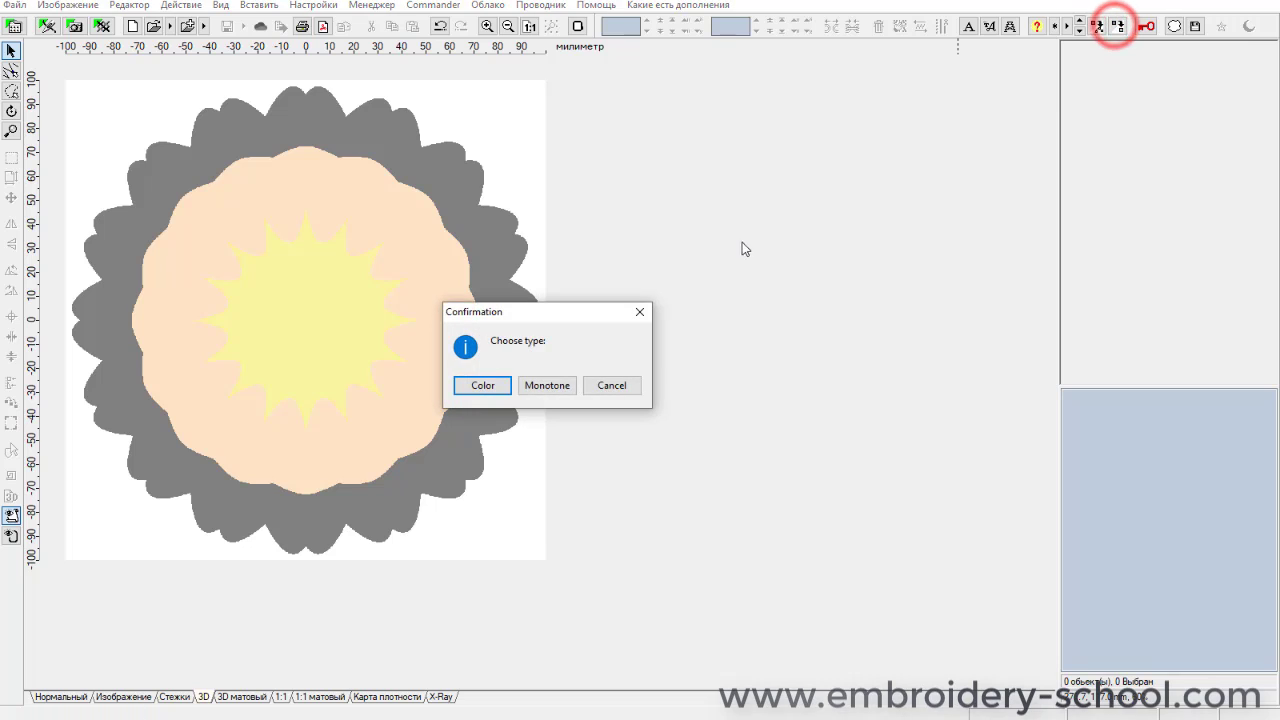
Convert the flower image by color to Fractal stitches of the hilbert 1 curve type.
{"action": "left_click", "coordinate": [481, 388]}
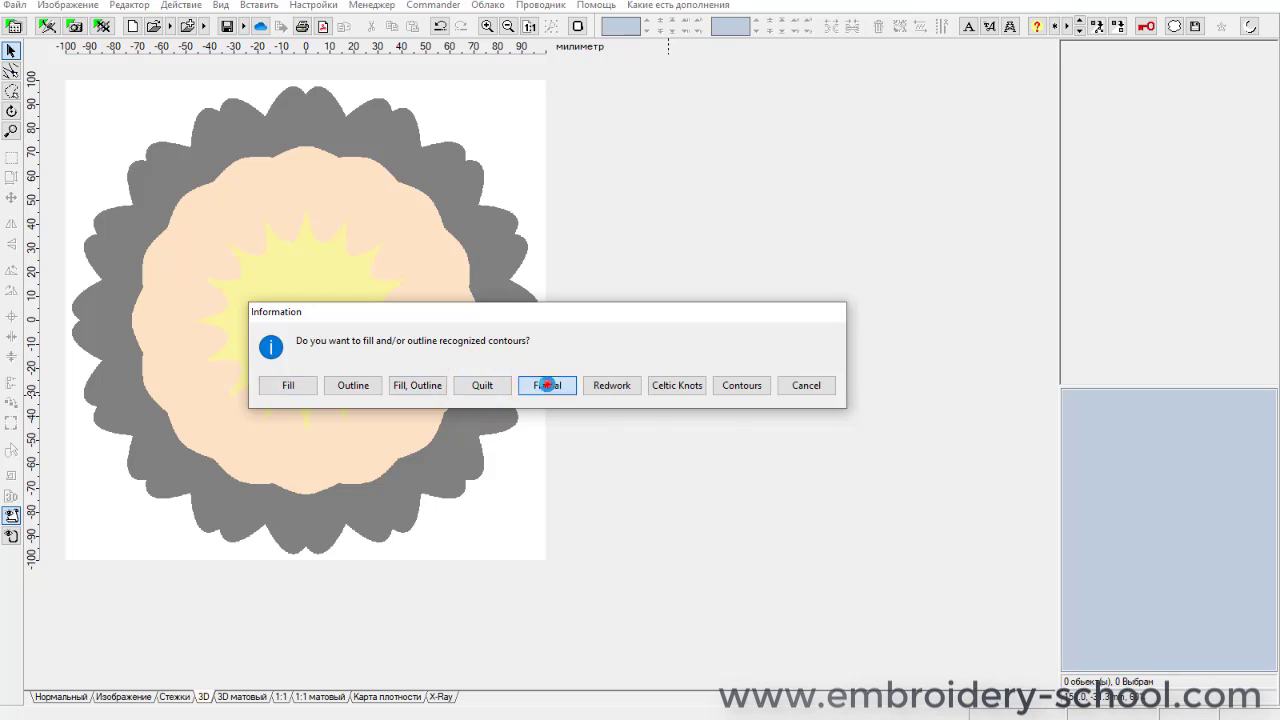
{"action": "left_click", "coordinate": [547, 385]}
{"action": "left_click", "coordinate": [660, 254]}
{"action": "left_click", "coordinate": [657, 490]}
{"action": "left_click_drag", "start_coordinate": [668, 405], "coordinate": [675, 322]}
{"action": "left_click", "coordinate": [589, 329]}
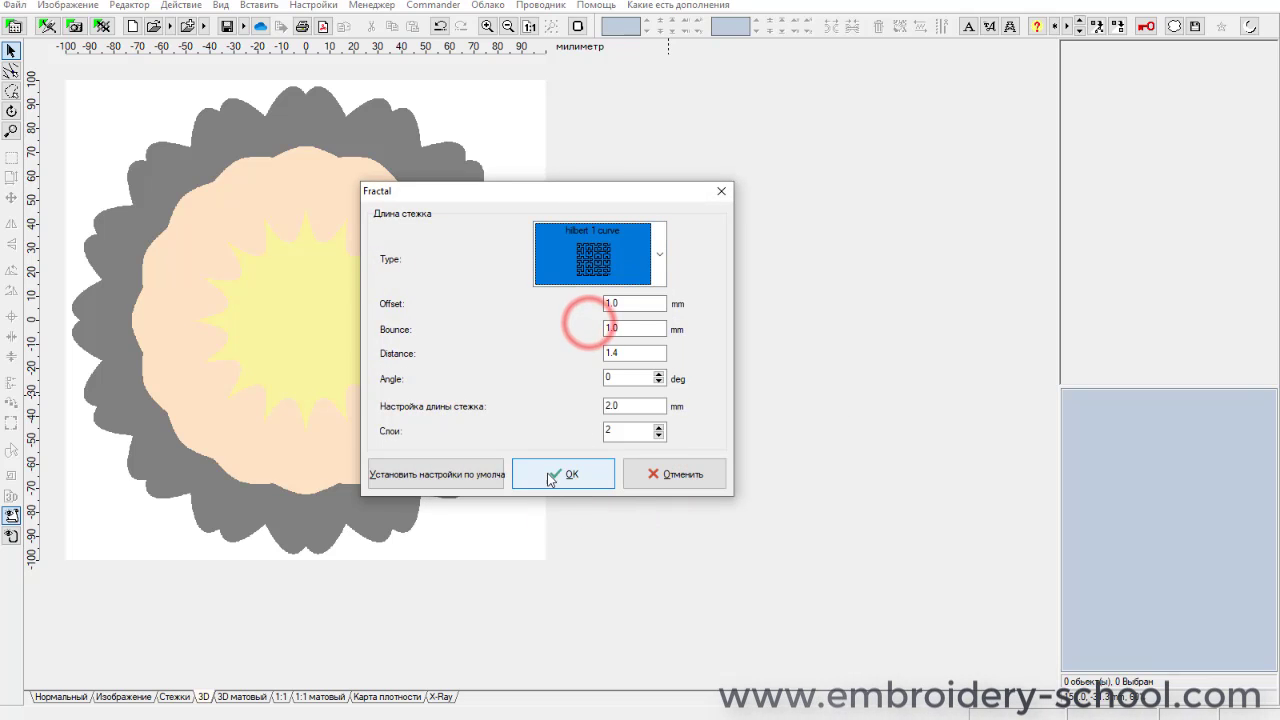
{"action": "left_click", "coordinate": [560, 474]}
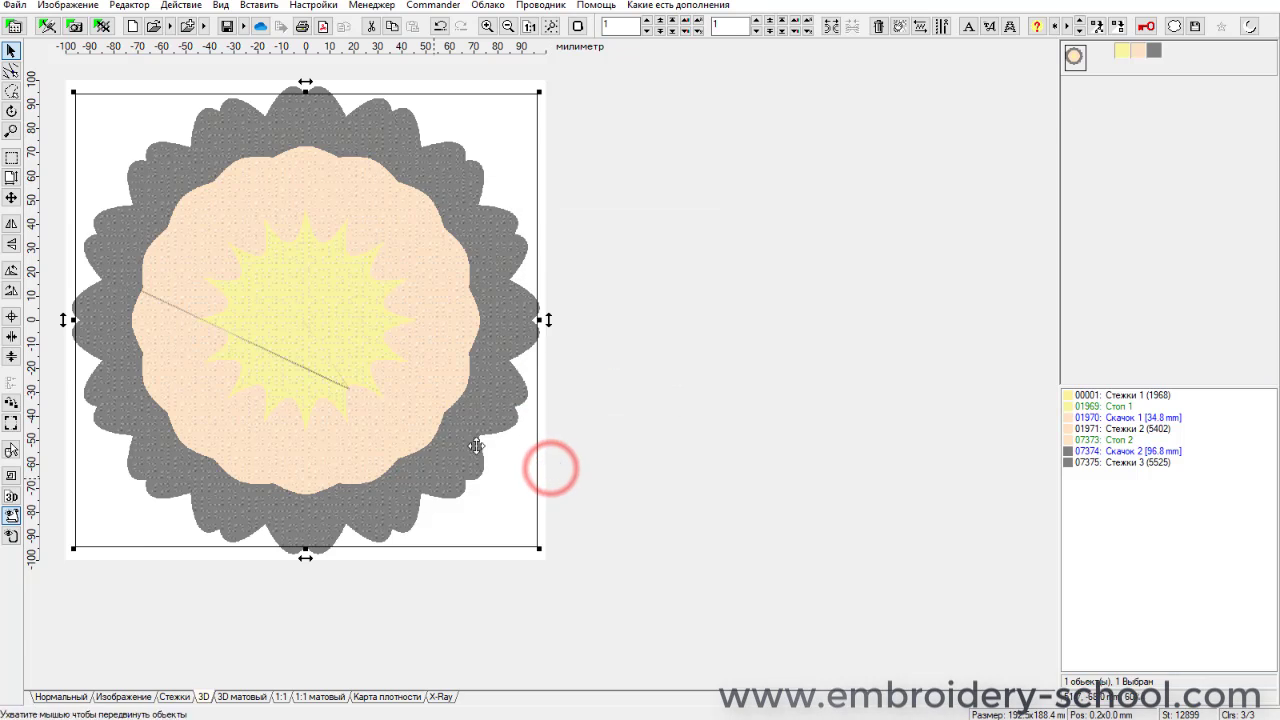
Convert the flower image by color to contours, keeping the 2.0 mm stitch length and 2 layers.
{"action": "scroll", "coordinate": [266, 289], "scroll_direction": "up", "scroll_amount": 5}
{"action": "scroll", "coordinate": [514, 347], "scroll_direction": "down", "scroll_amount": 5}
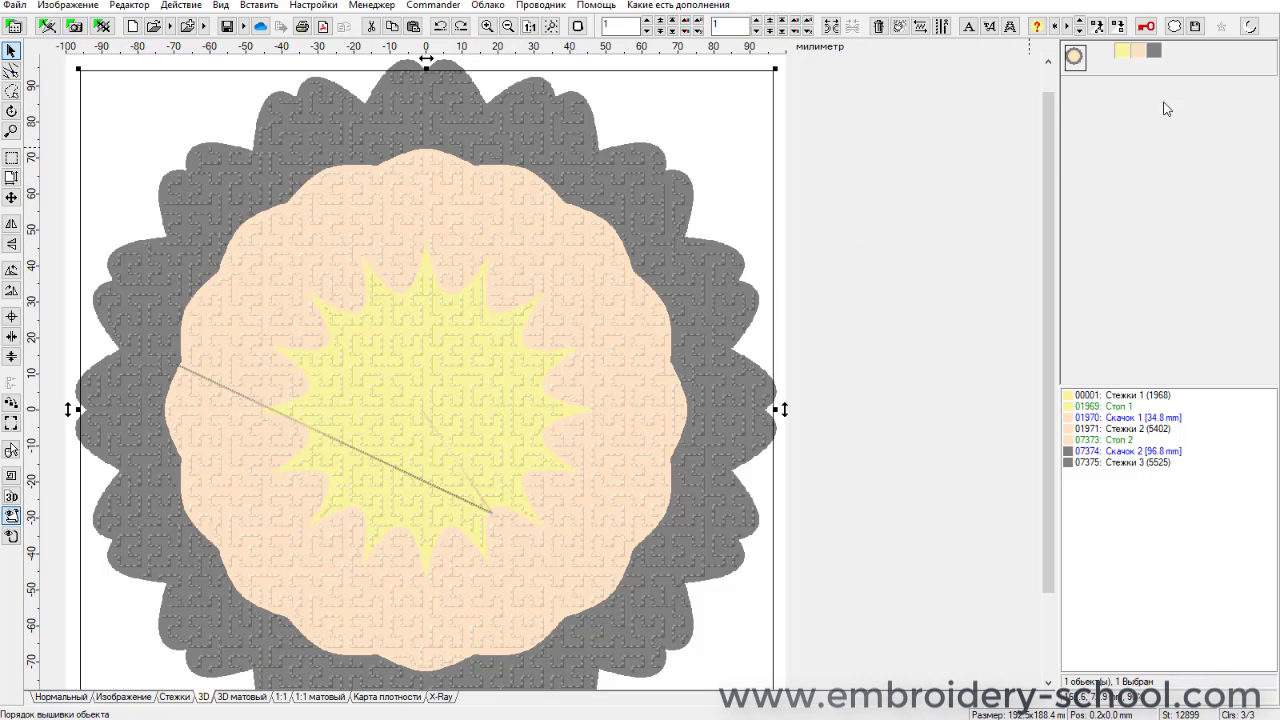
{"action": "left_click", "coordinate": [1097, 26]}
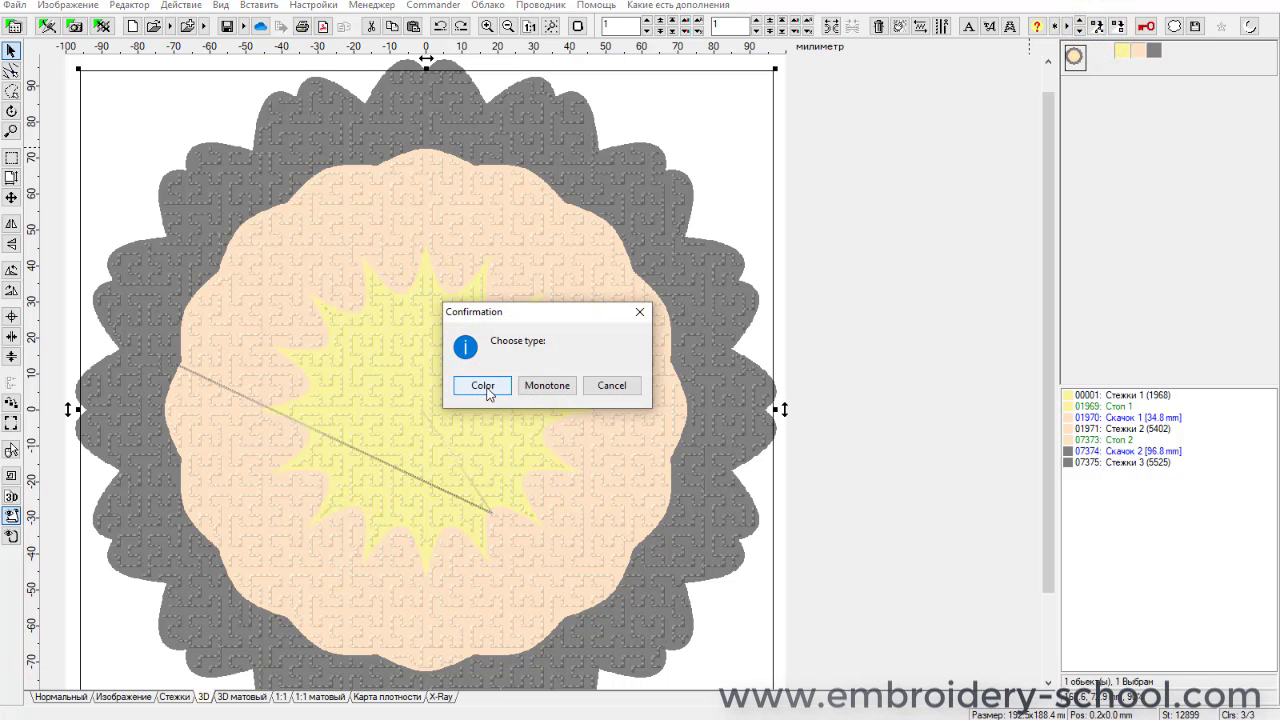
{"action": "left_click", "coordinate": [486, 388]}
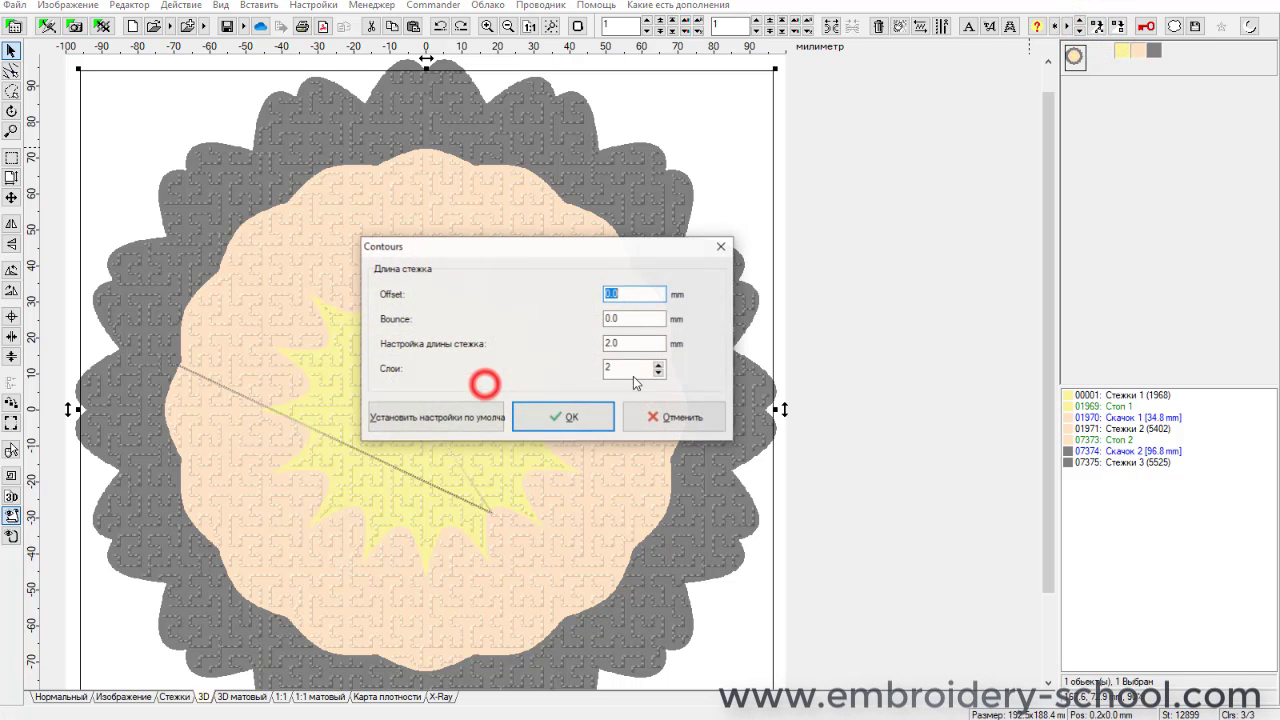
{"action": "left_click", "coordinate": [562, 416]}
Clear the flower background image, leaving only the stitches and contours on the fabric.
{"action": "left_click", "coordinate": [67, 5]}
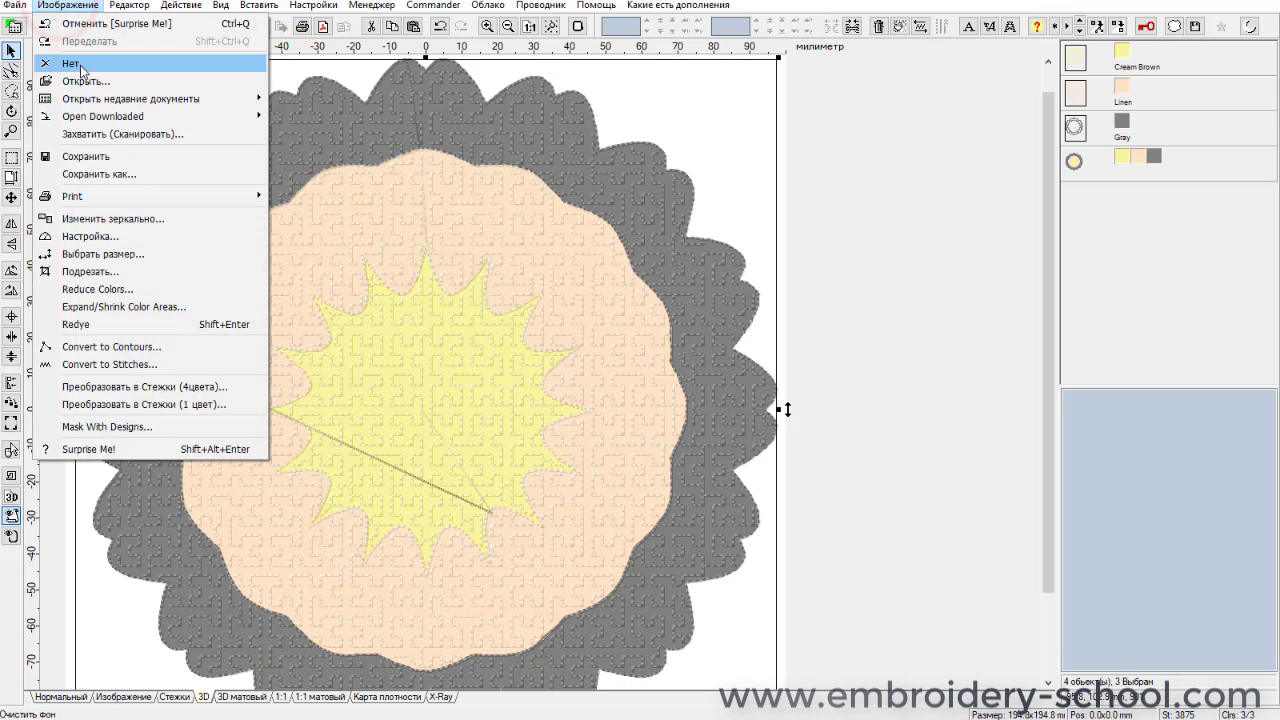
{"action": "left_click", "coordinate": [79, 63]}
{"action": "left_click", "coordinate": [477, 389]}
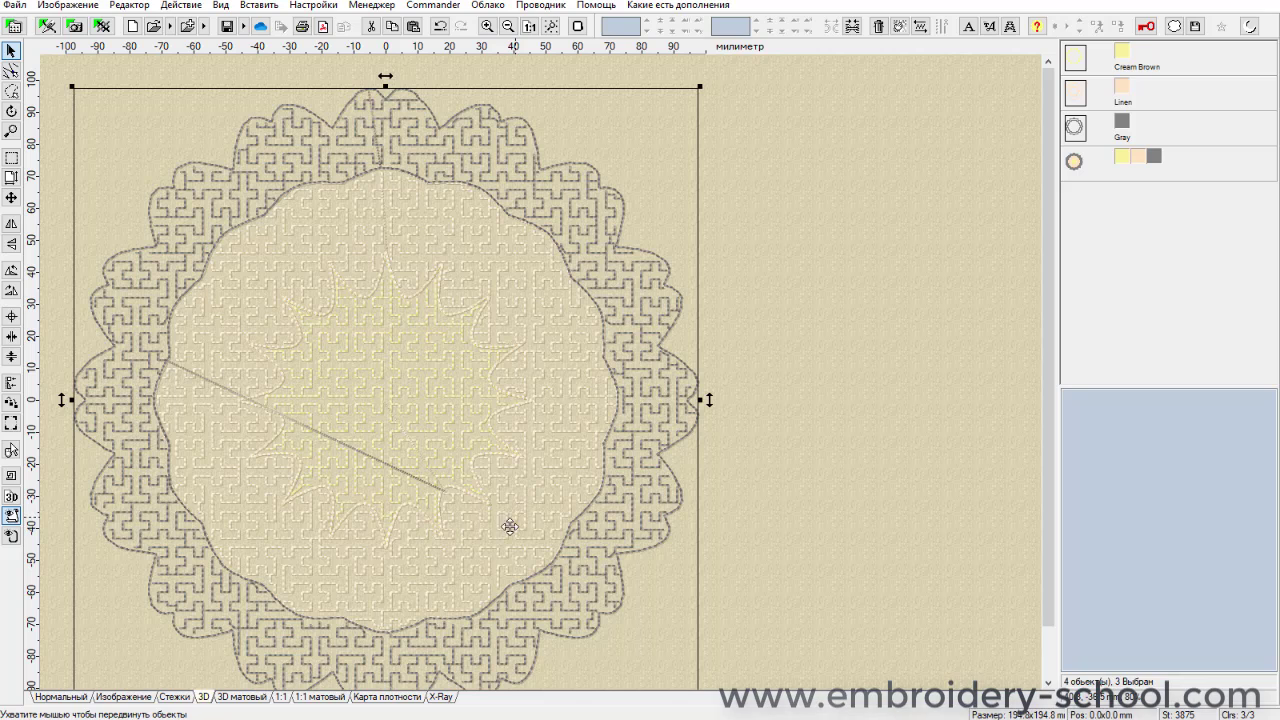
{"action": "scroll", "coordinate": [258, 318], "scroll_direction": "down", "scroll_amount": 1}
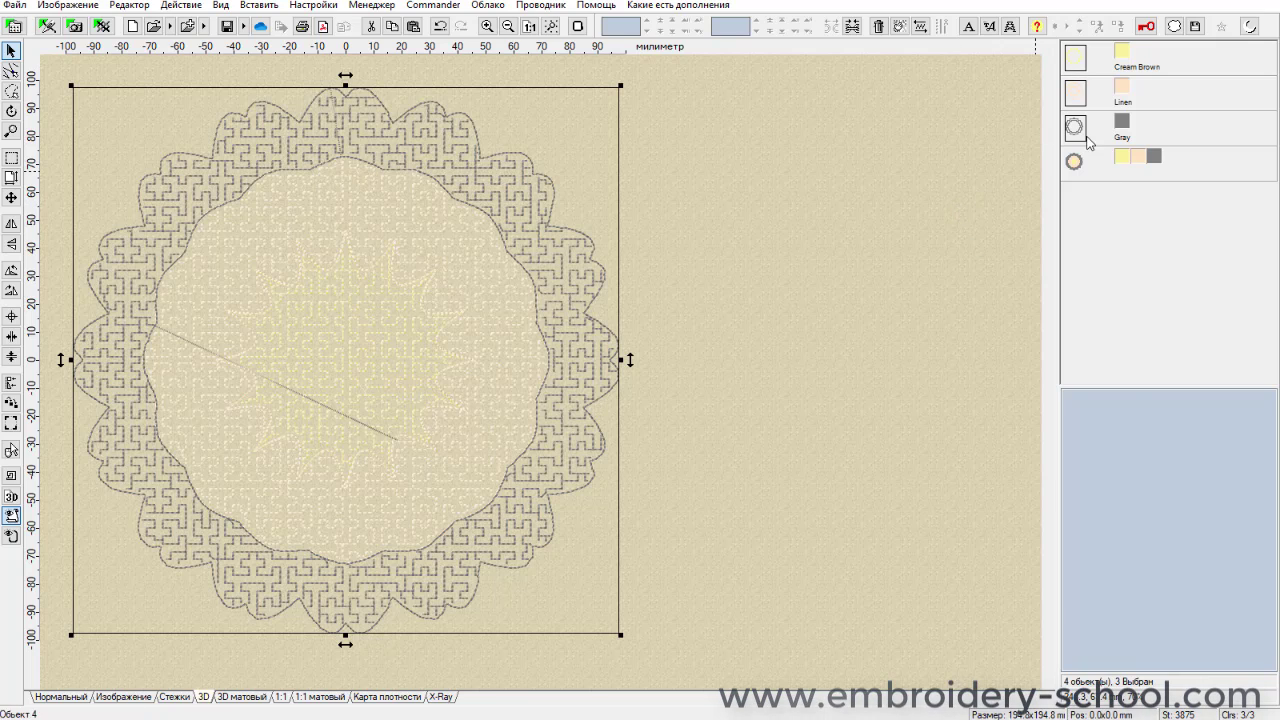
Select all four flower embroidery objects and delete them.
{"action": "left_click", "coordinate": [1073, 60]}
{"action": "left_click", "coordinate": [1074, 162]}
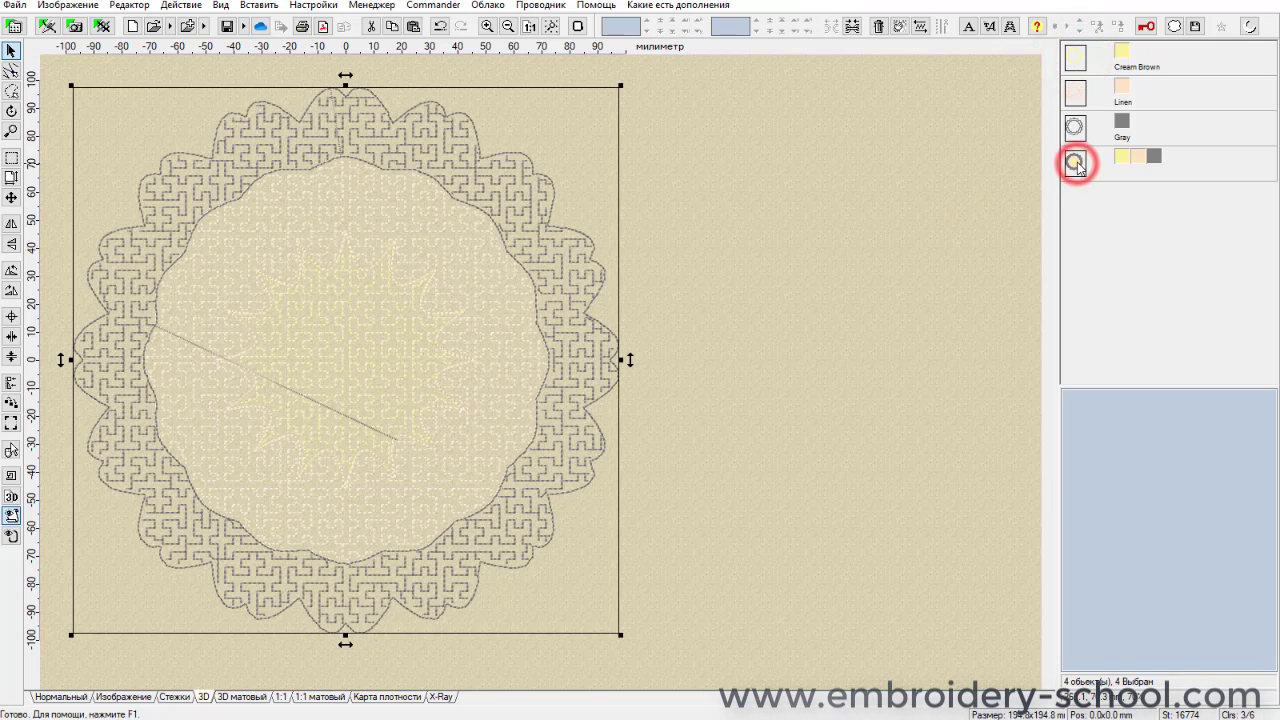
{"action": "right_click", "coordinate": [1075, 162]}
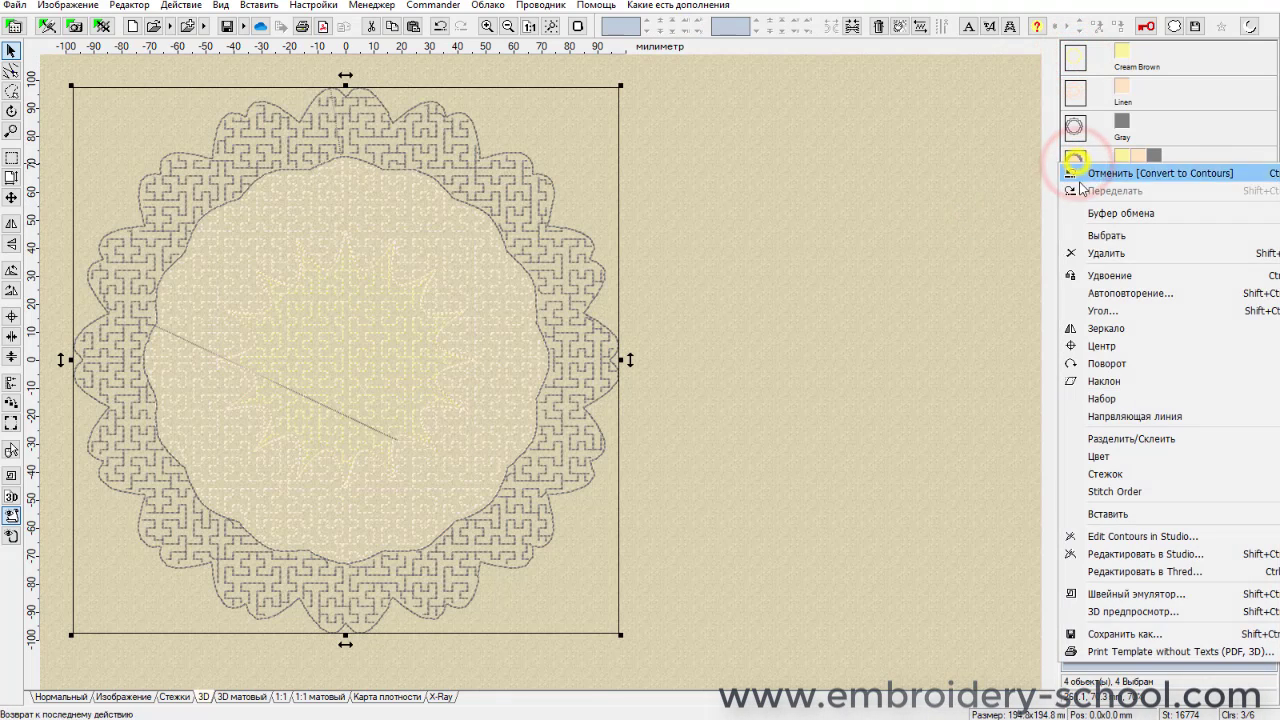
{"action": "left_click", "coordinate": [1107, 254]}
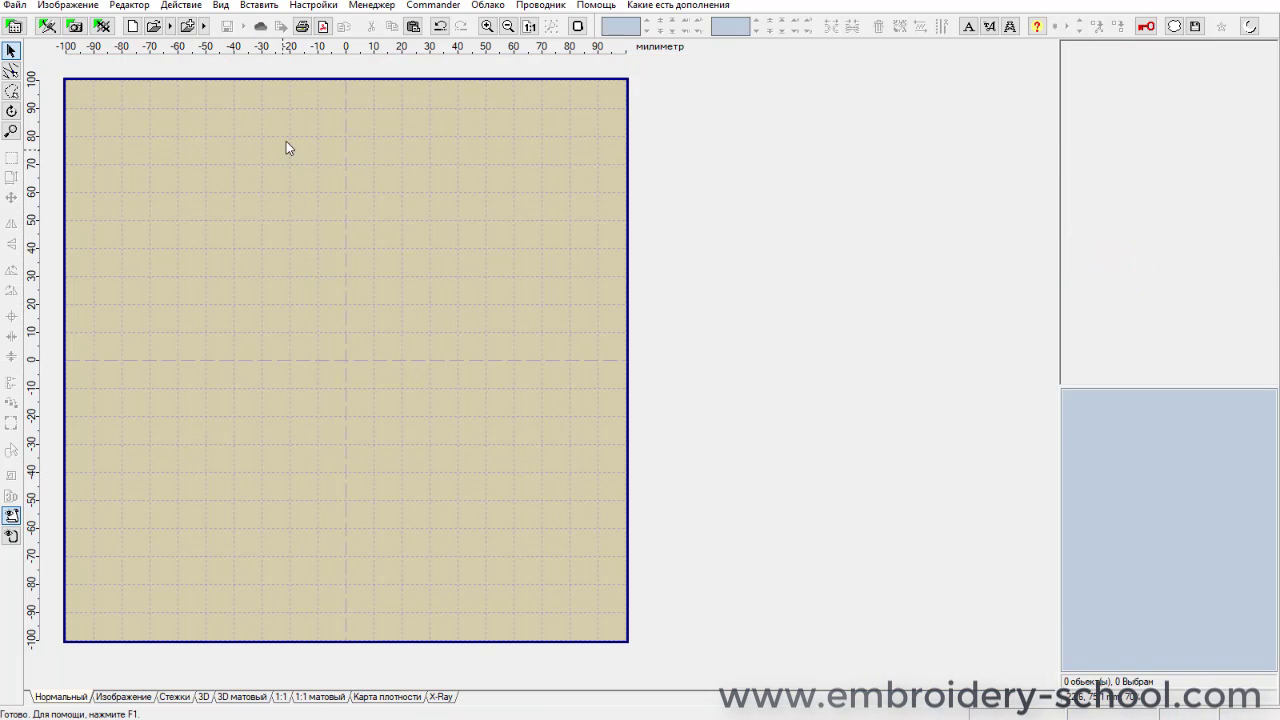
Start a Font Engine text insertion and set its font to Webdings.
{"action": "left_click", "coordinate": [257, 8]}
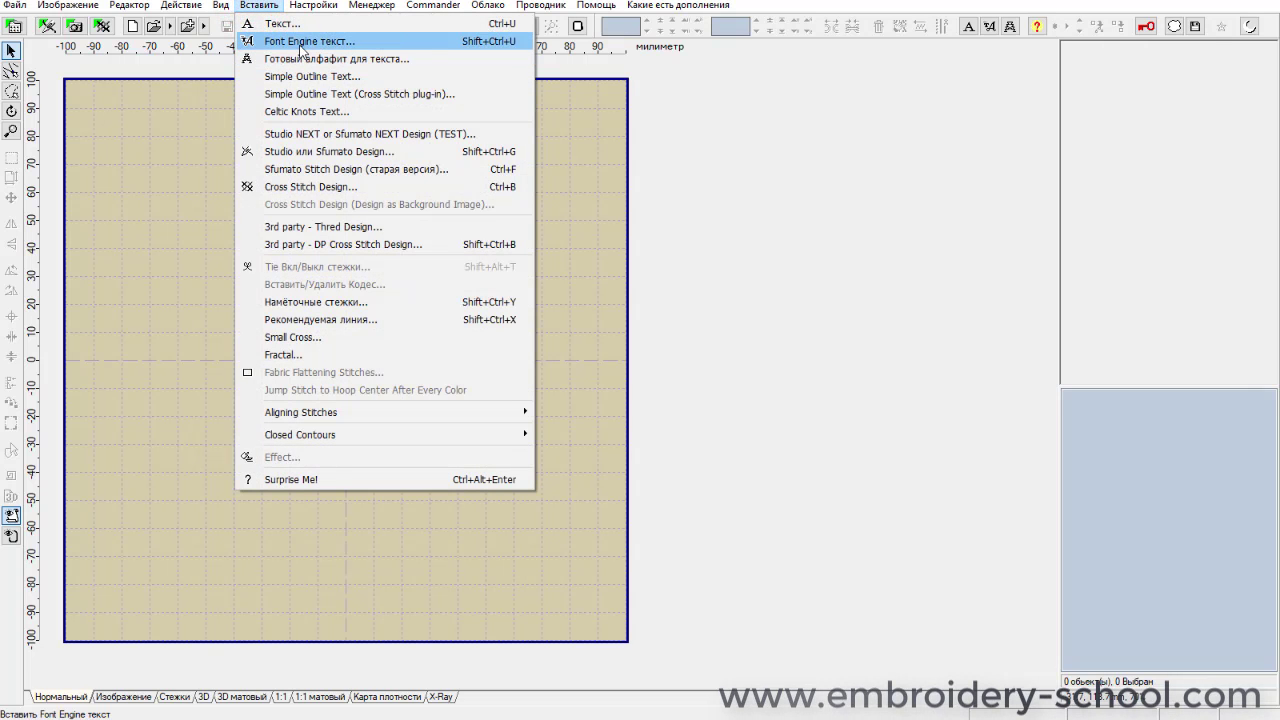
{"action": "left_click", "coordinate": [300, 50]}
{"action": "left_click", "coordinate": [544, 233]}
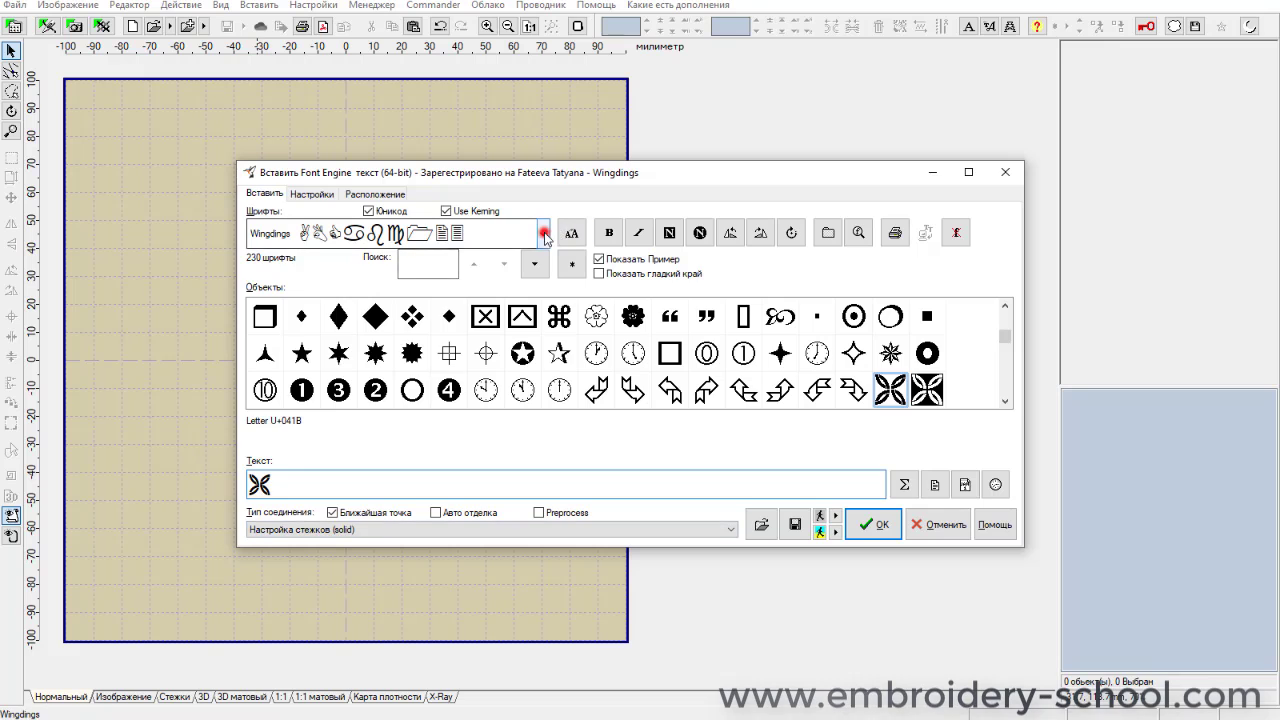
{"action": "left_click", "coordinate": [541, 505]}
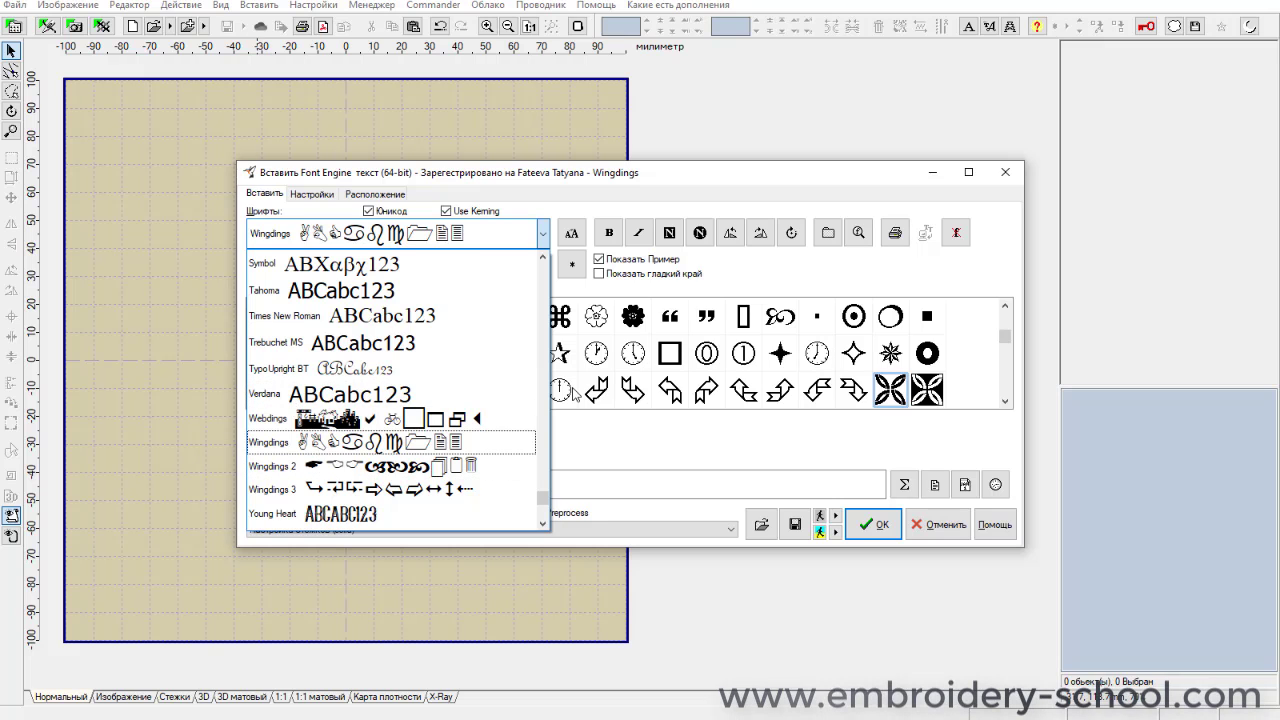
{"action": "left_click", "coordinate": [466, 421]}
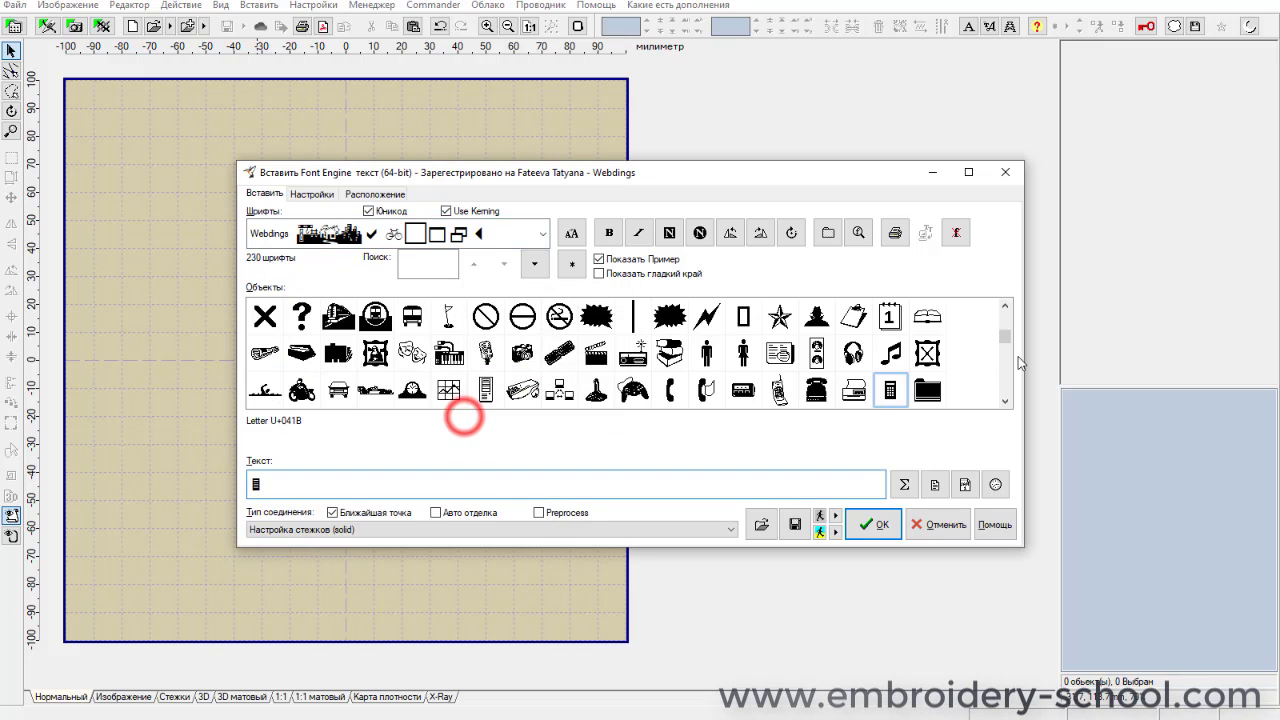
Choose the plain cloud symbol from the Webdings set and insert it as a background image.
{"action": "left_click_drag", "start_coordinate": [1005, 345], "coordinate": [1007, 325]}
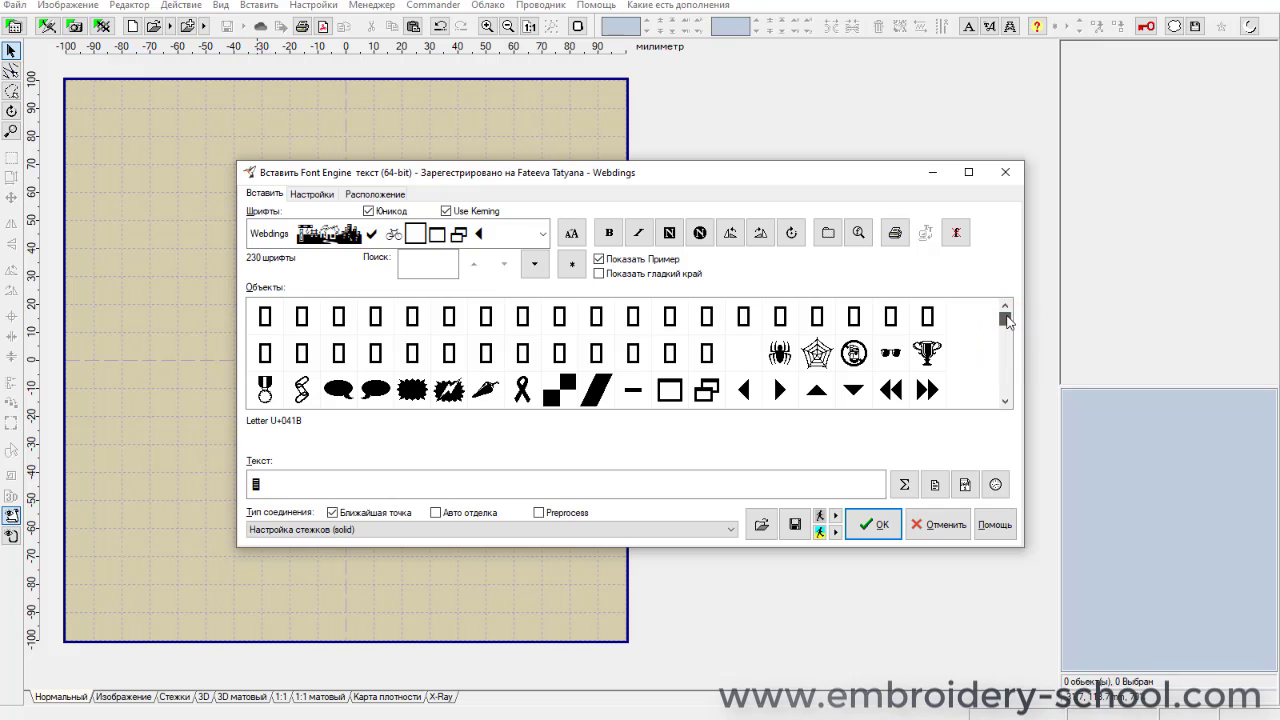
{"action": "left_click", "coordinate": [1004, 334]}
{"action": "left_click", "coordinate": [1004, 383]}
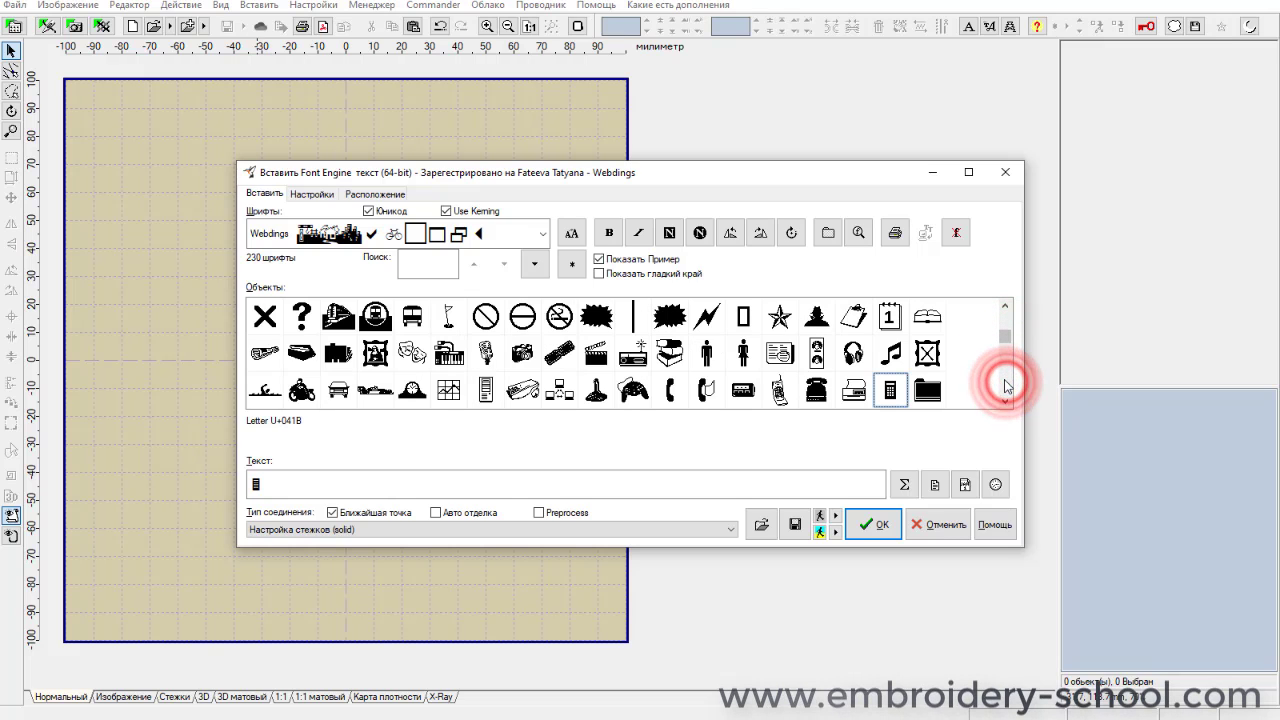
{"action": "left_click", "coordinate": [1005, 385]}
{"action": "left_click", "coordinate": [718, 357]}
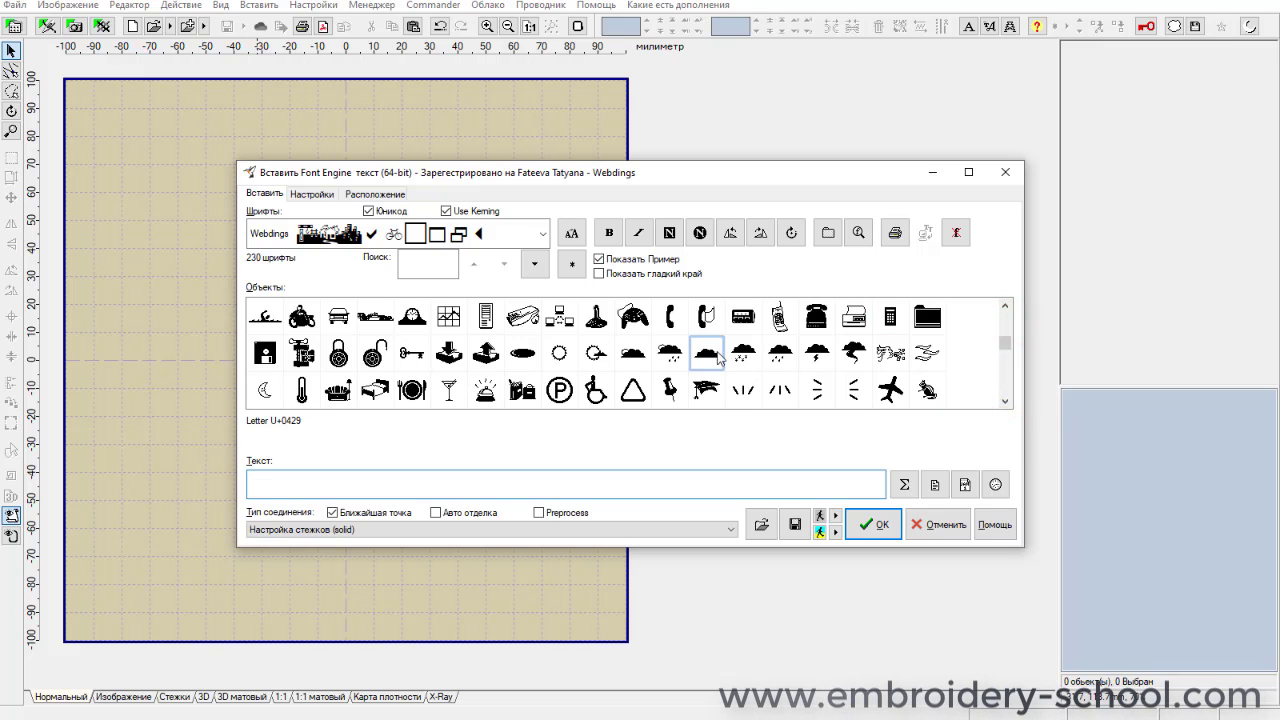
{"action": "double_click", "coordinate": [706, 353]}
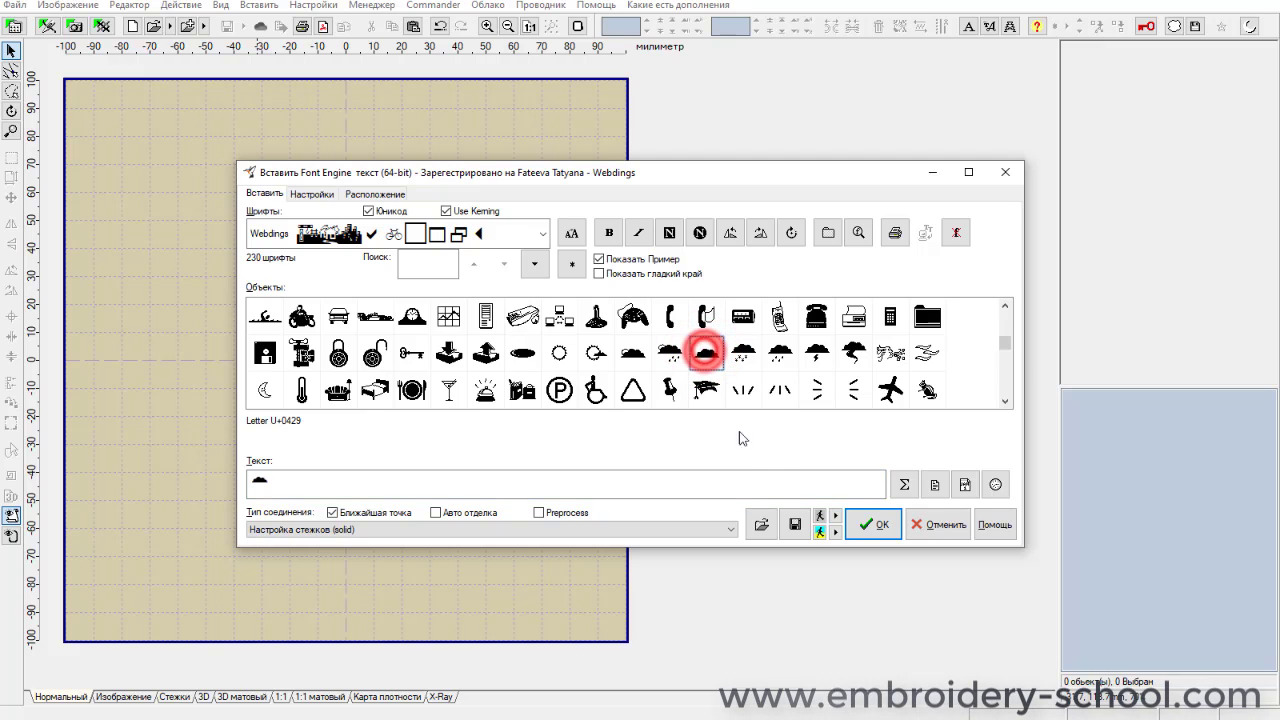
{"action": "left_click", "coordinate": [821, 518]}
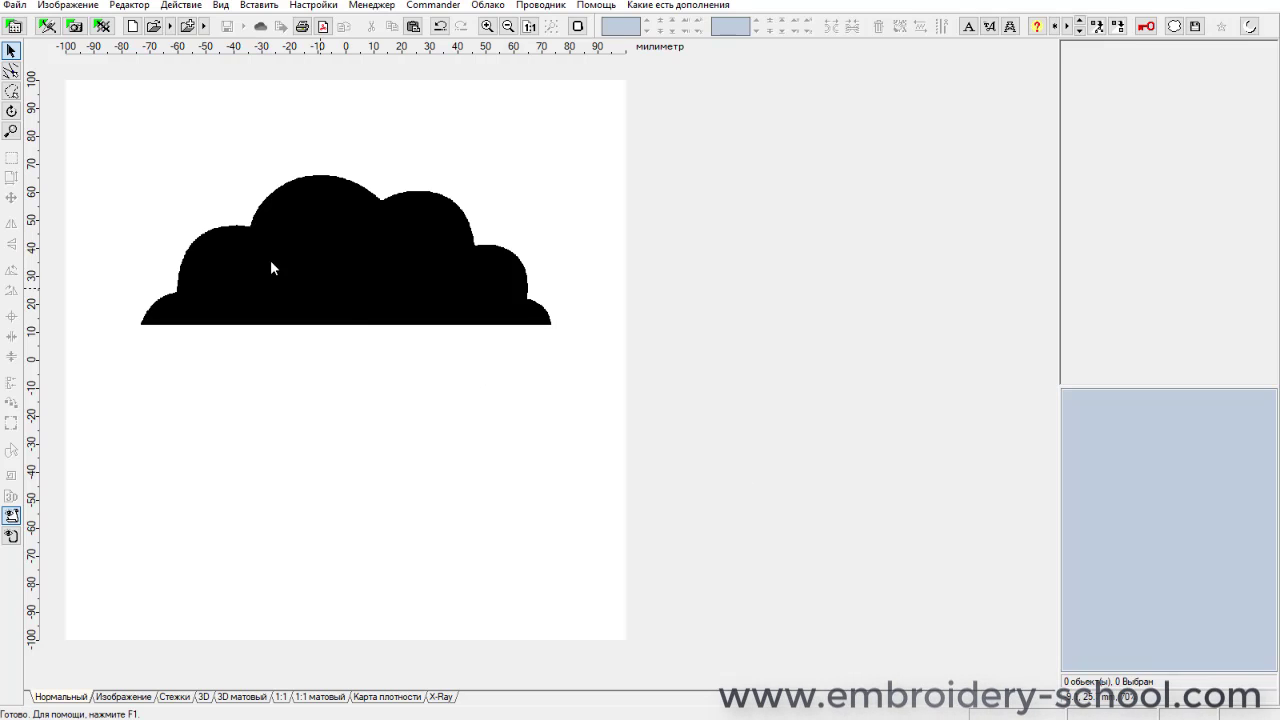
Reopen the Font Engine text insertion and insert the Webdings cloud symbol as a color bitmap background image.
{"action": "left_click", "coordinate": [259, 6]}
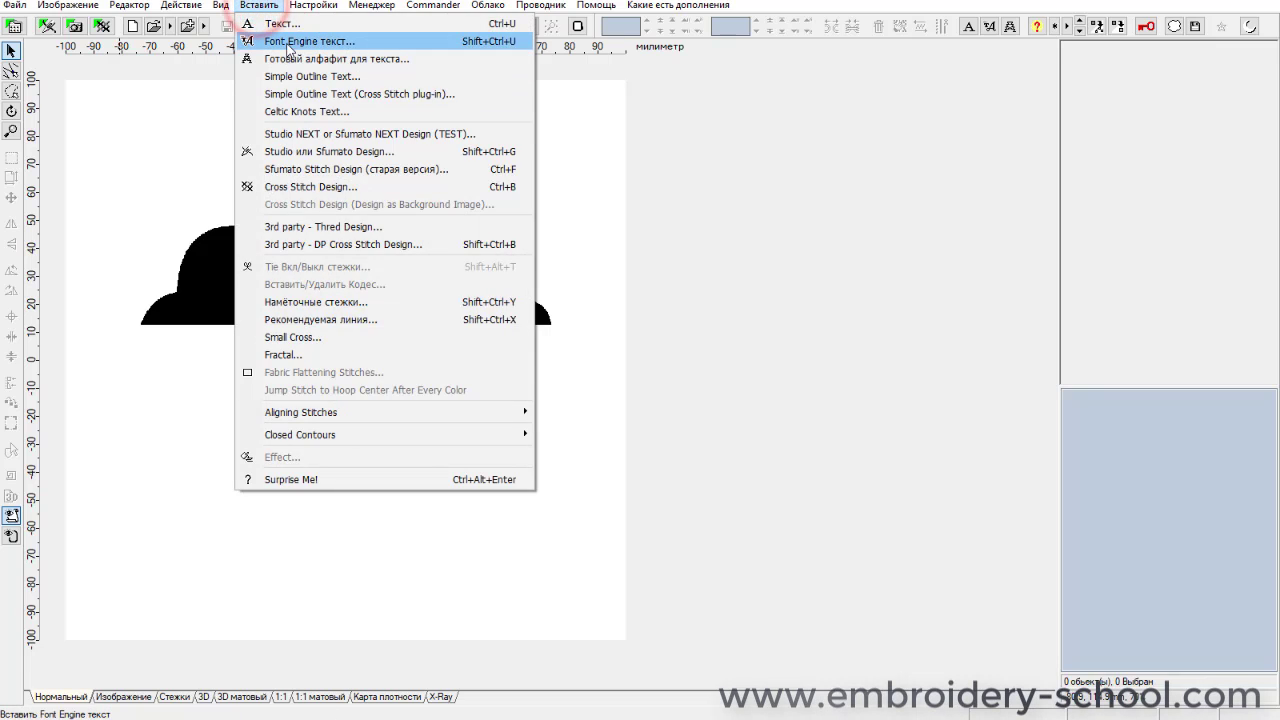
{"action": "left_click", "coordinate": [289, 42]}
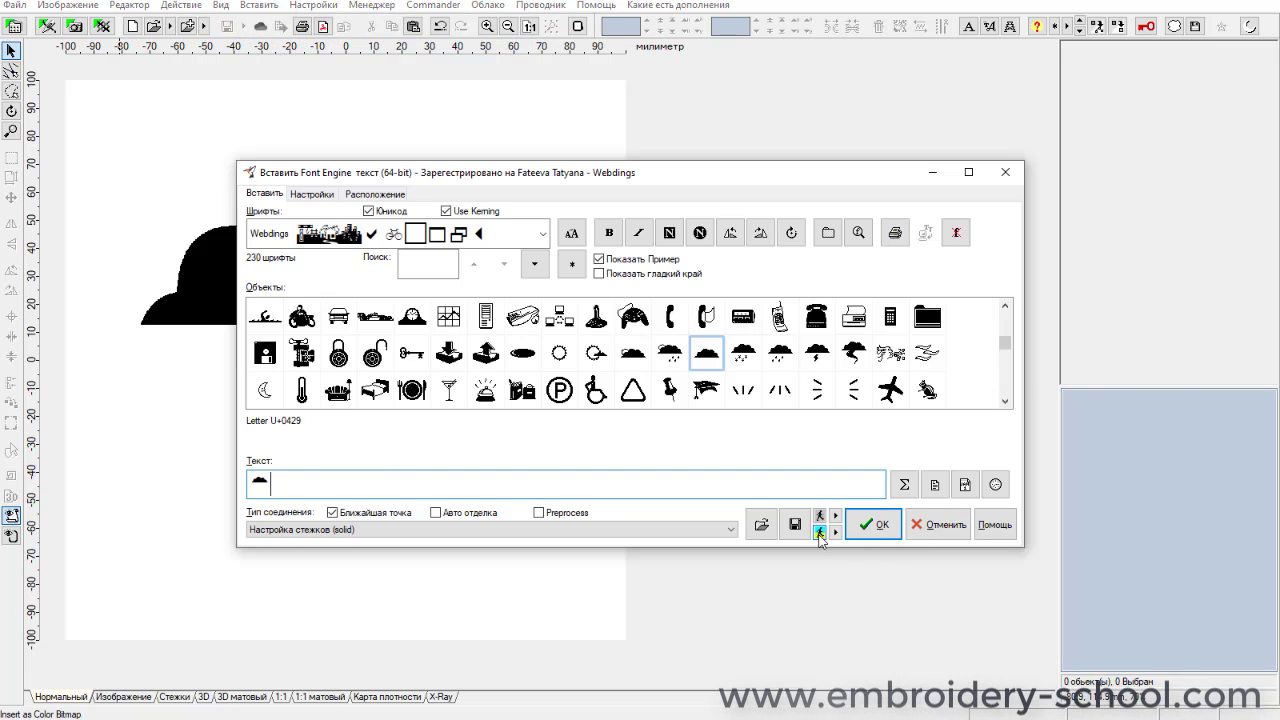
{"action": "left_click", "coordinate": [819, 533]}
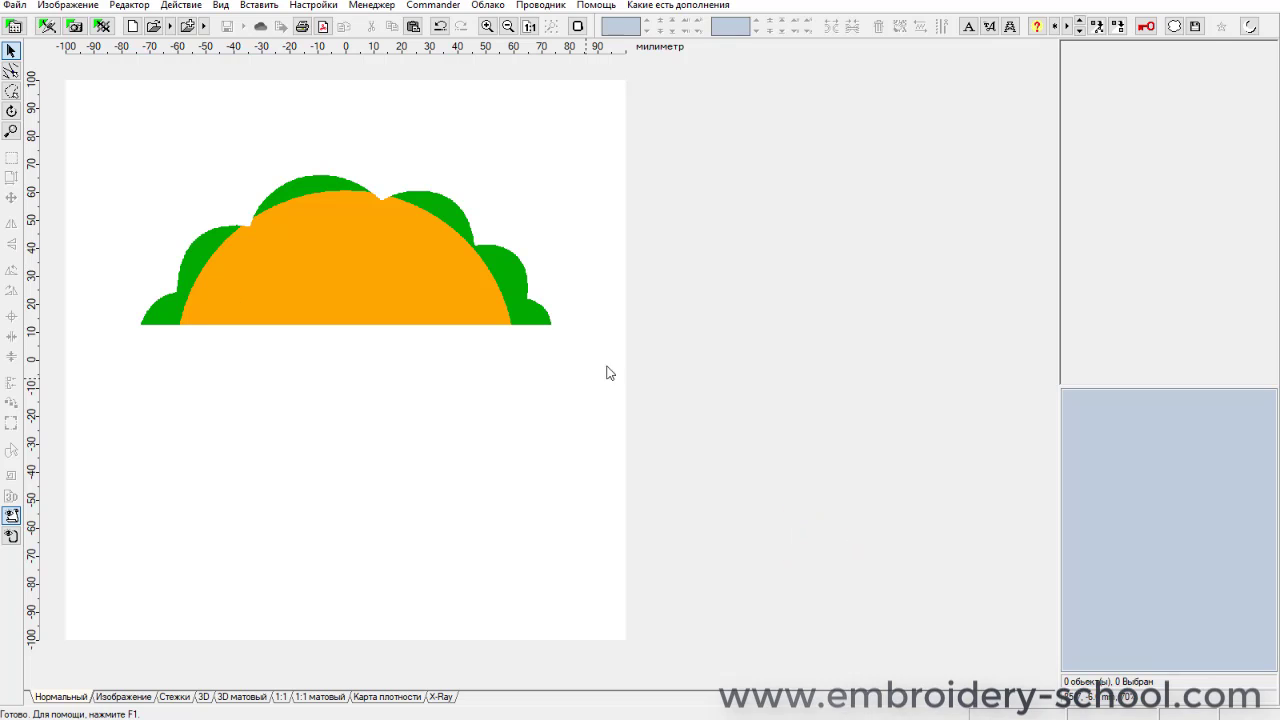
Redye the cloud background image repeatedly to try new color patterns, and enlarge it.
{"action": "left_click", "coordinate": [1067, 26]}
{"action": "left_click", "coordinate": [1067, 26]}
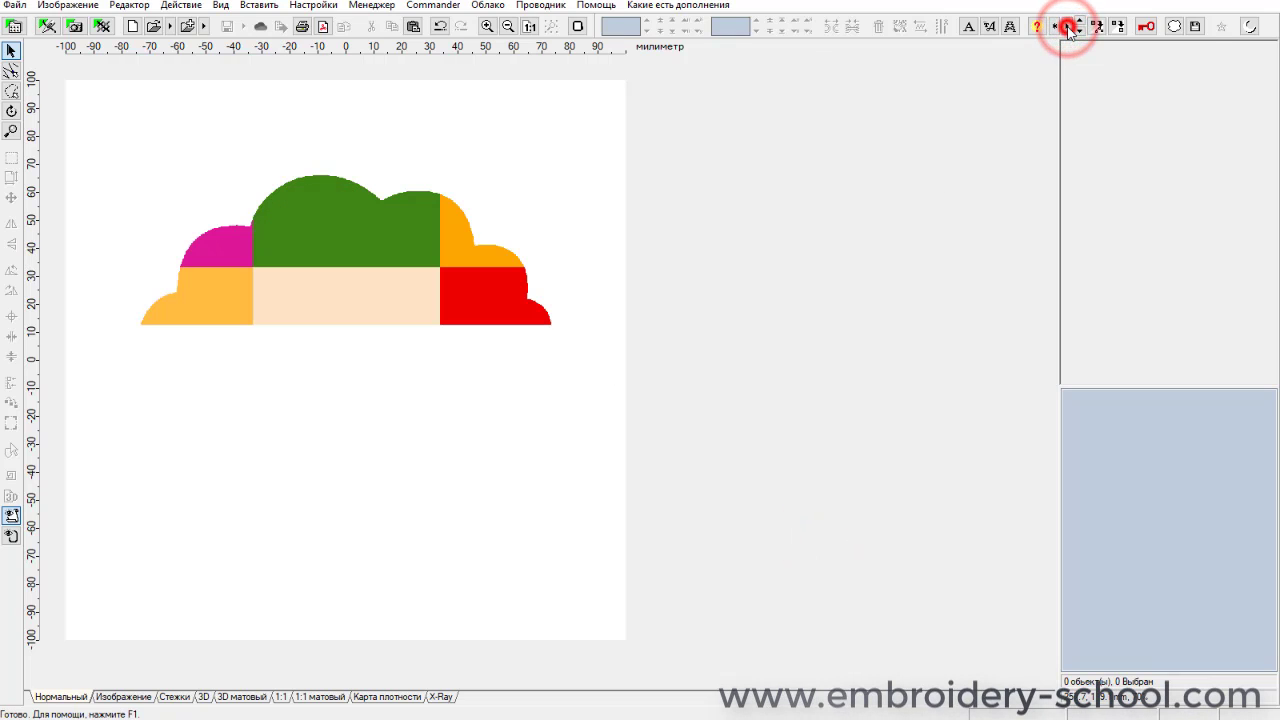
{"action": "left_click", "coordinate": [1067, 26]}
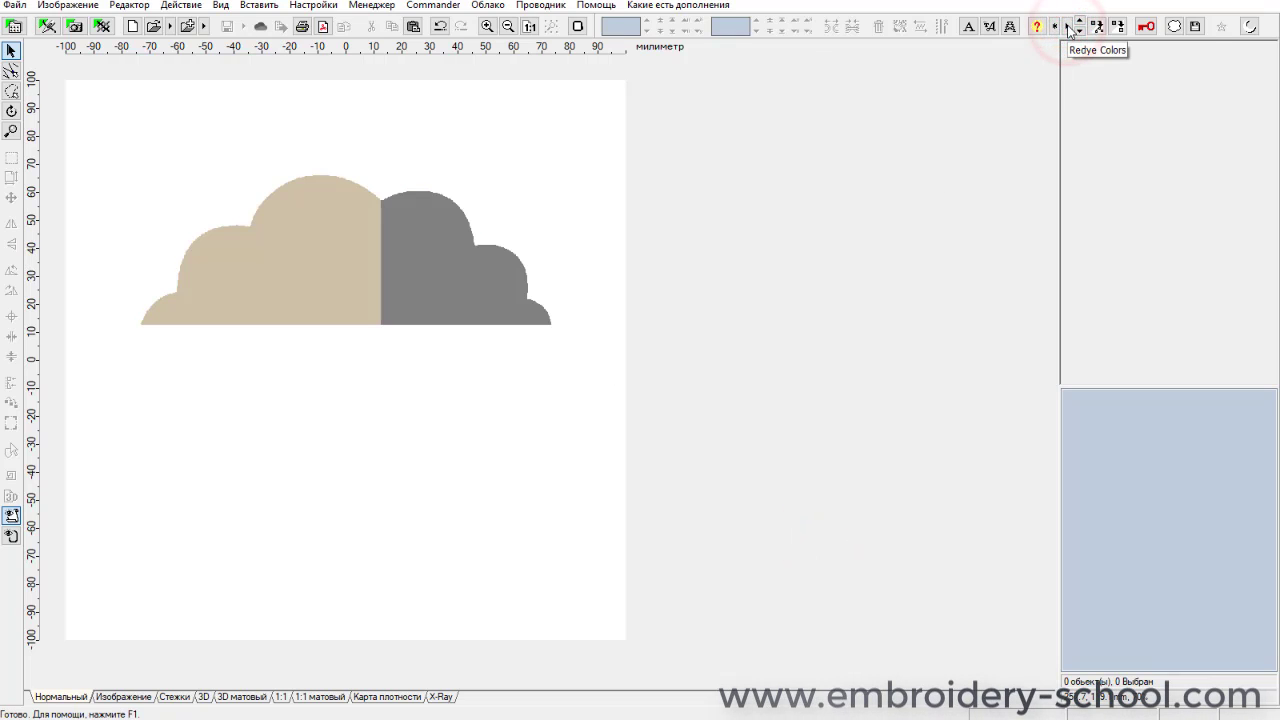
{"action": "left_click", "coordinate": [1067, 26]}
{"action": "left_click", "coordinate": [1067, 26]}
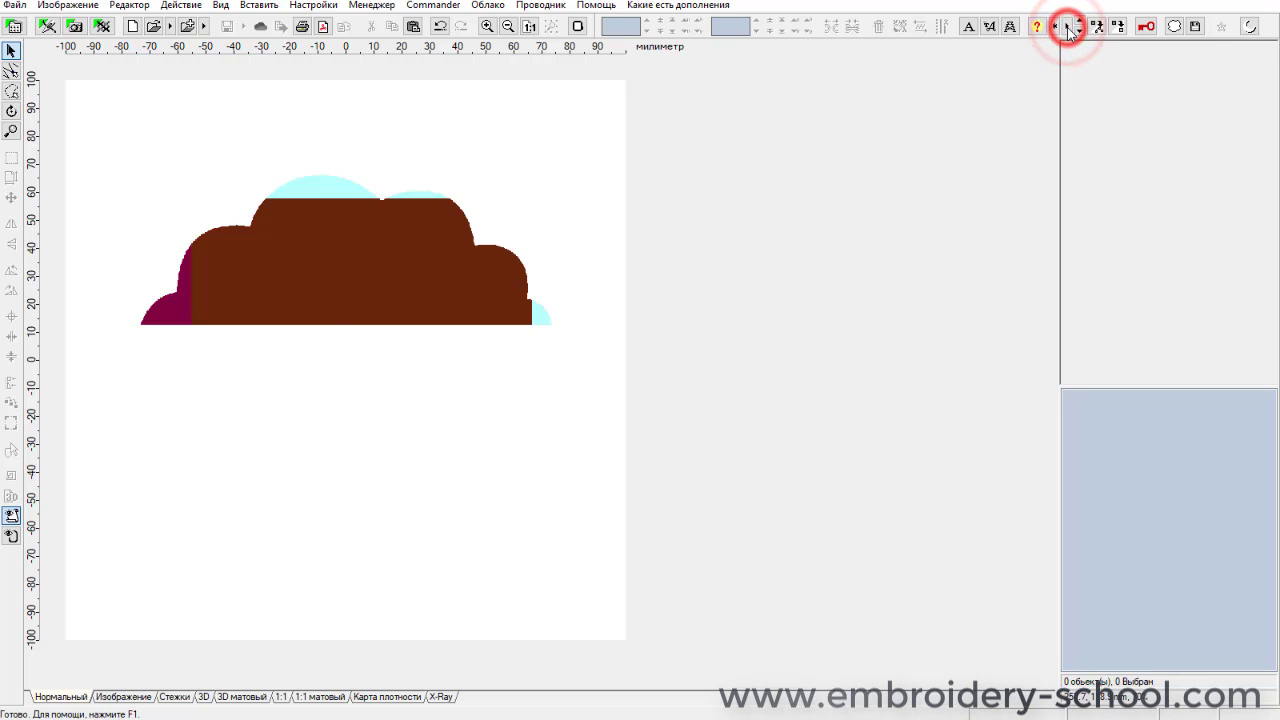
{"action": "left_click", "coordinate": [1067, 26]}
{"action": "left_click", "coordinate": [1067, 26]}
{"action": "left_click", "coordinate": [1067, 26]}
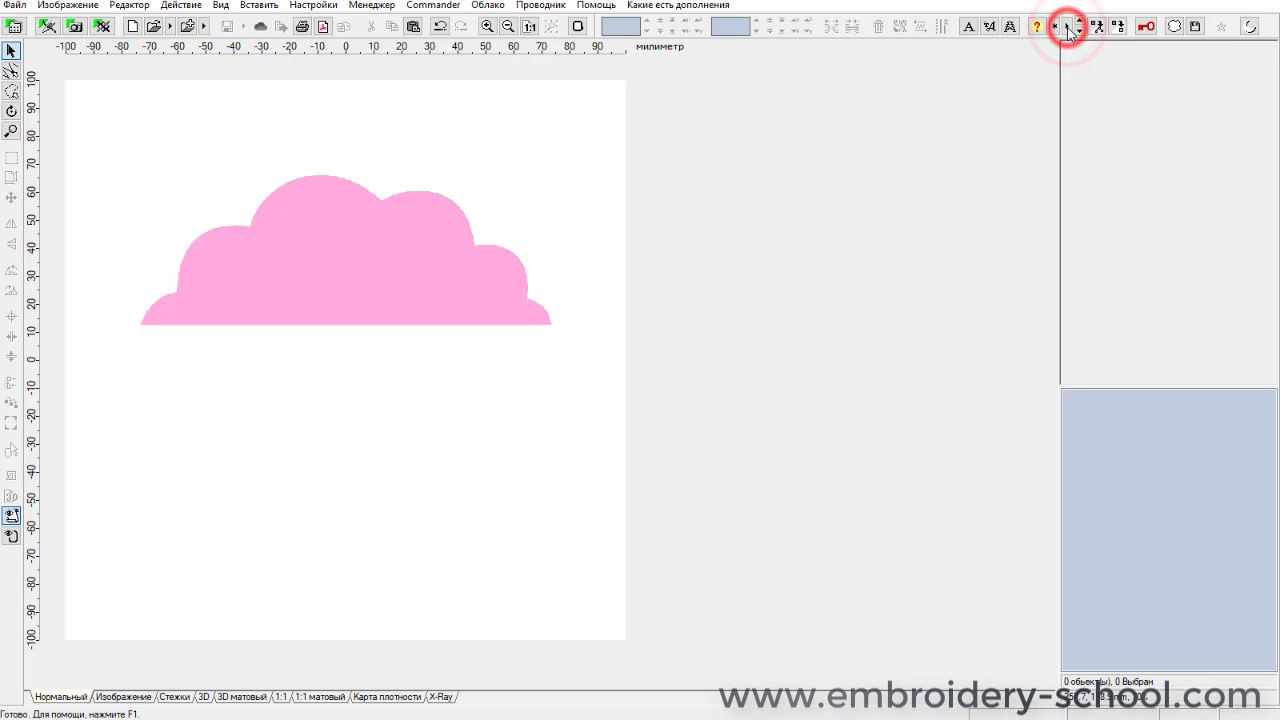
{"action": "left_click", "coordinate": [1067, 26]}
{"action": "left_click", "coordinate": [1067, 26]}
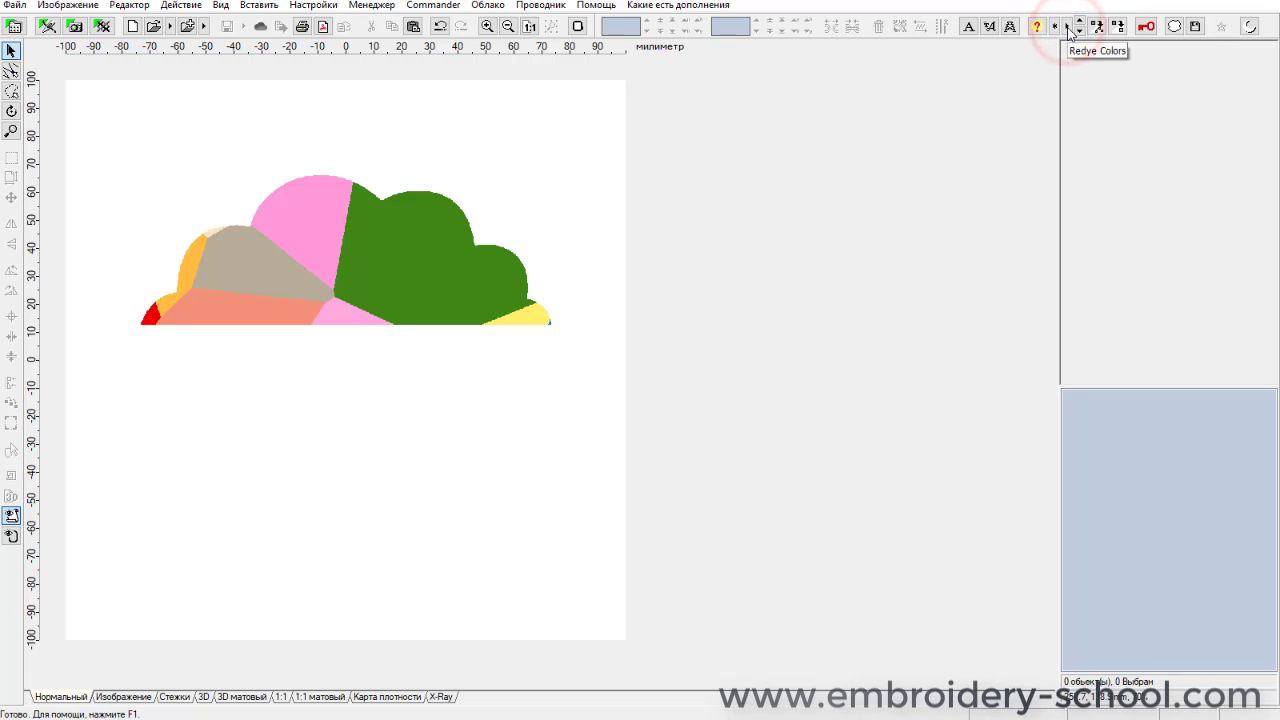
{"action": "left_click", "coordinate": [1067, 26]}
{"action": "left_click", "coordinate": [1067, 26]}
{"action": "left_click", "coordinate": [1067, 26]}
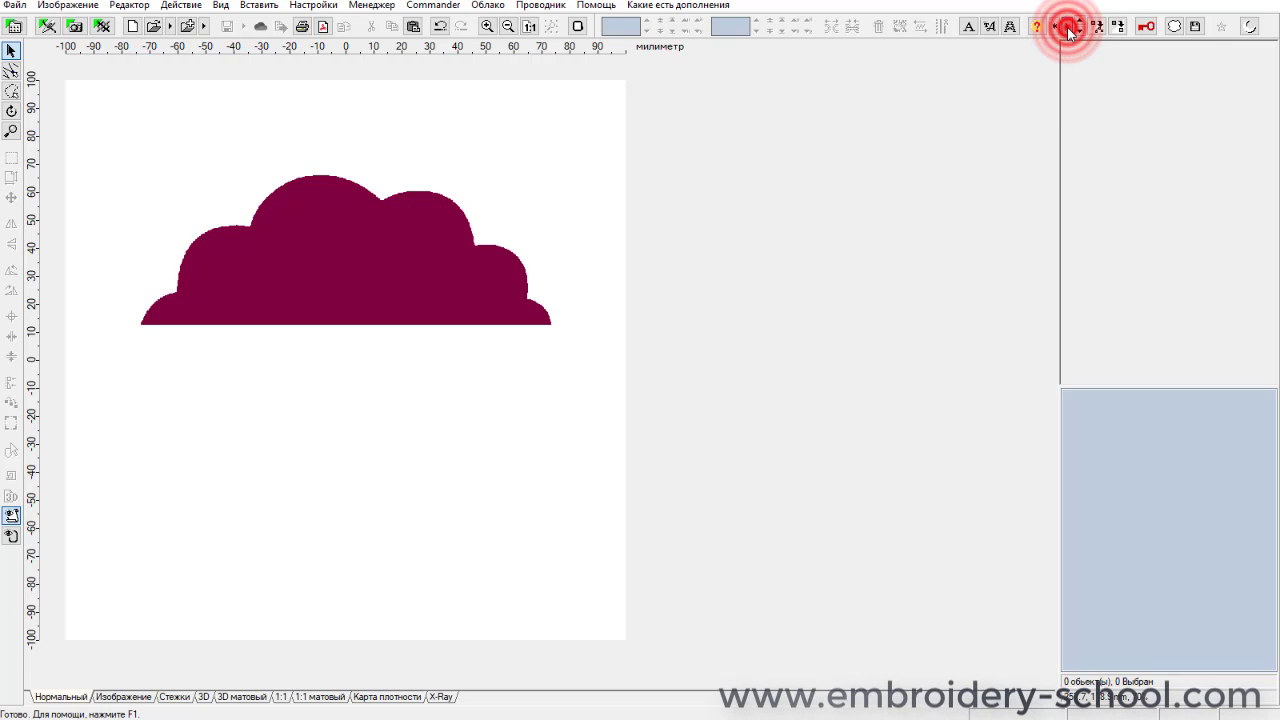
{"action": "left_click", "coordinate": [1067, 26]}
{"action": "left_click", "coordinate": [1067, 26]}
{"action": "left_click", "coordinate": [1067, 26]}
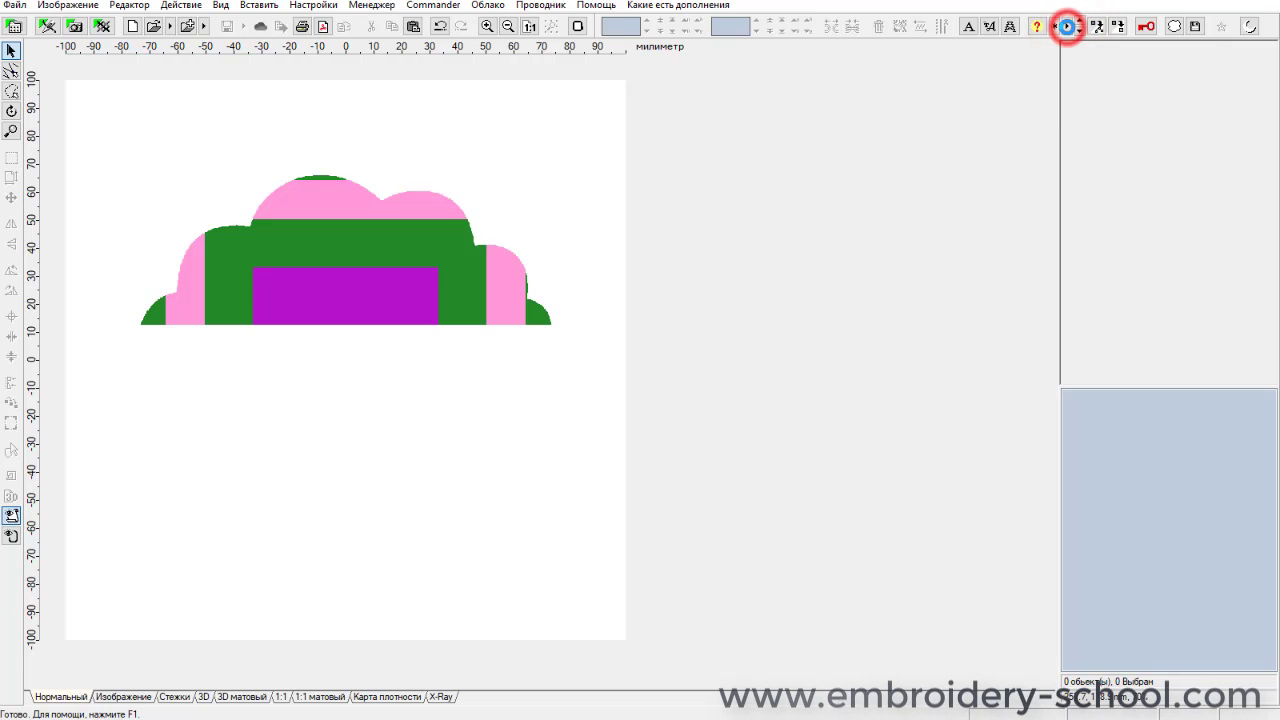
{"action": "left_click", "coordinate": [1067, 26]}
{"action": "left_click", "coordinate": [1067, 26]}
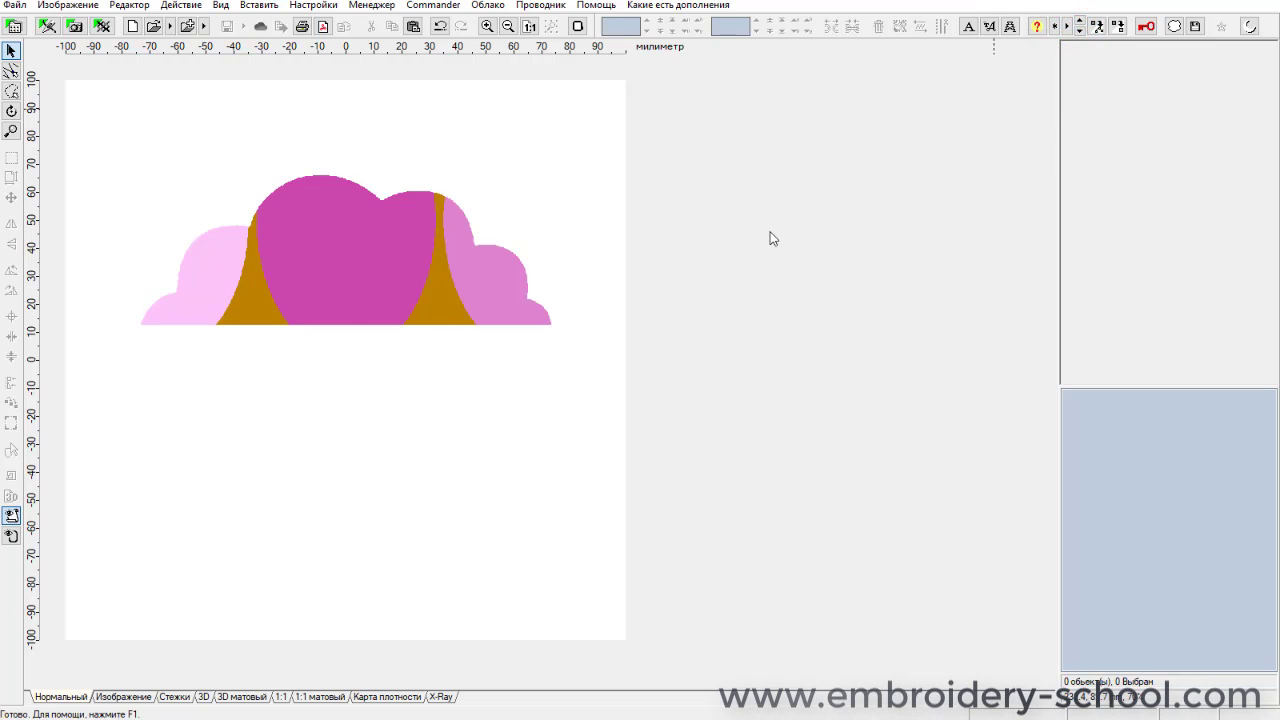
{"action": "left_click", "coordinate": [1074, 27]}
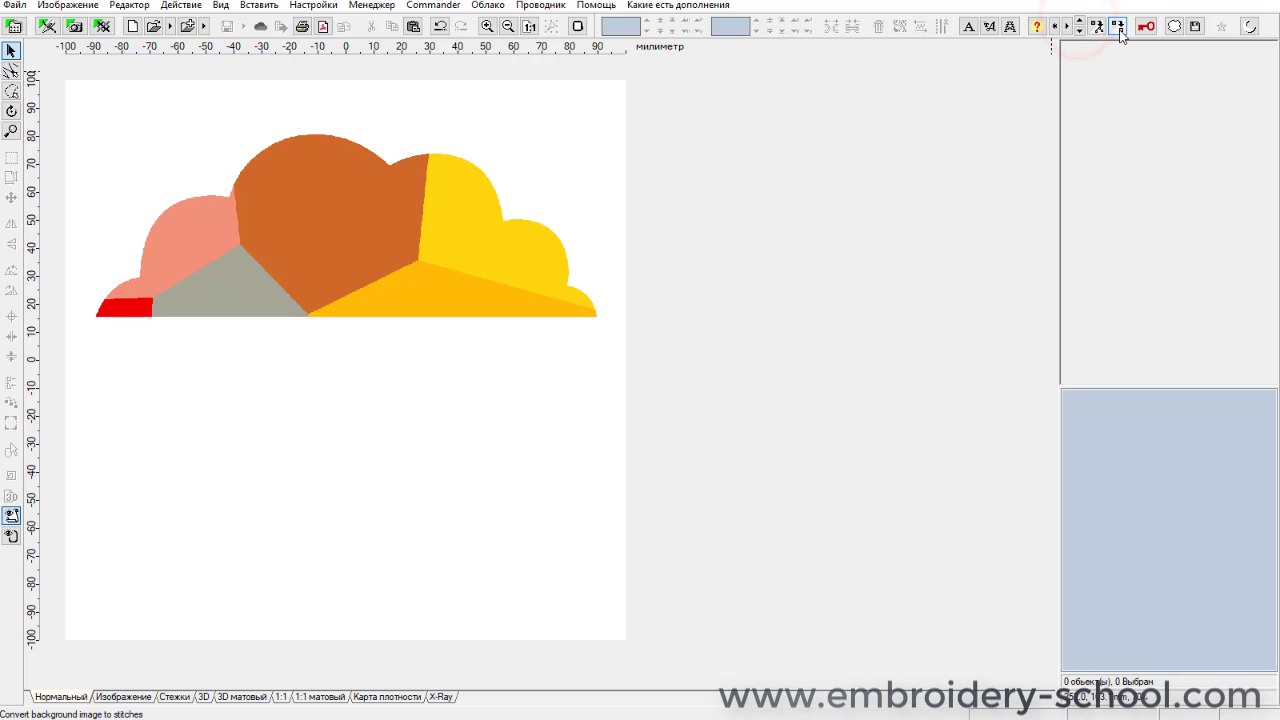
Start converting the cloud image to stitches as Color with Fill, using an offset and bounce of 0.0 mm.
{"action": "left_click", "coordinate": [1118, 27]}
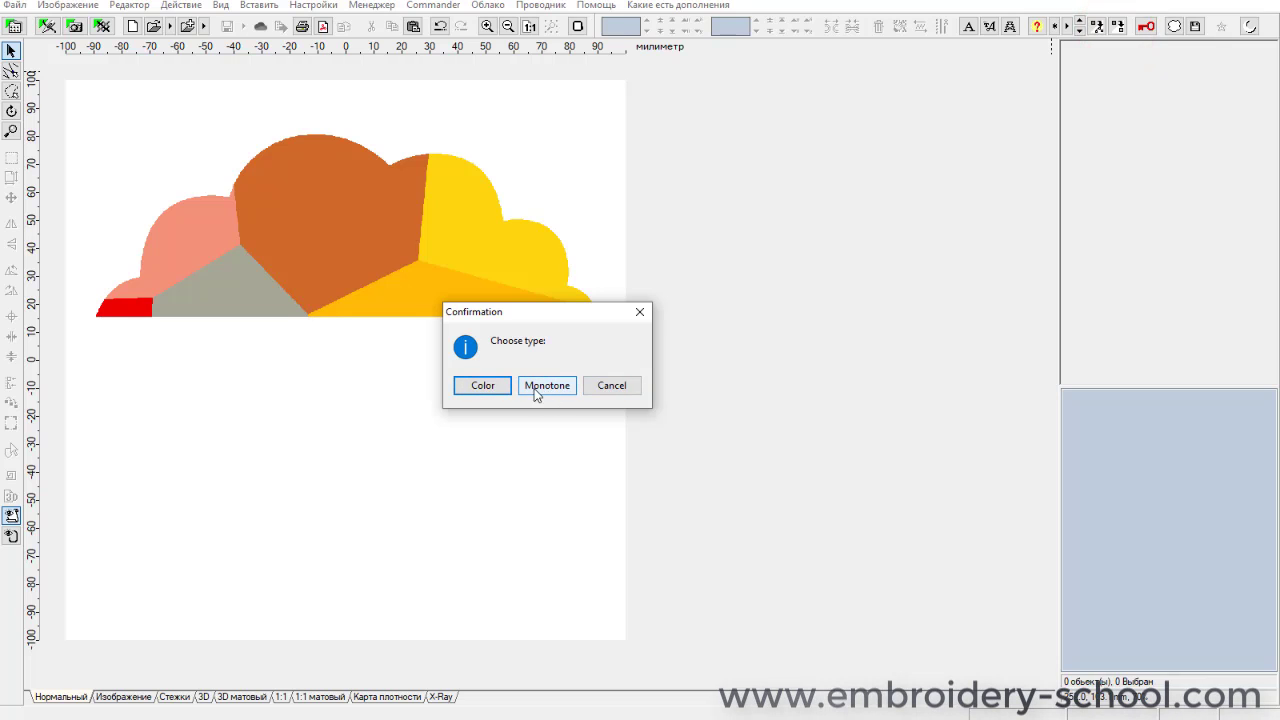
{"action": "left_click", "coordinate": [473, 389]}
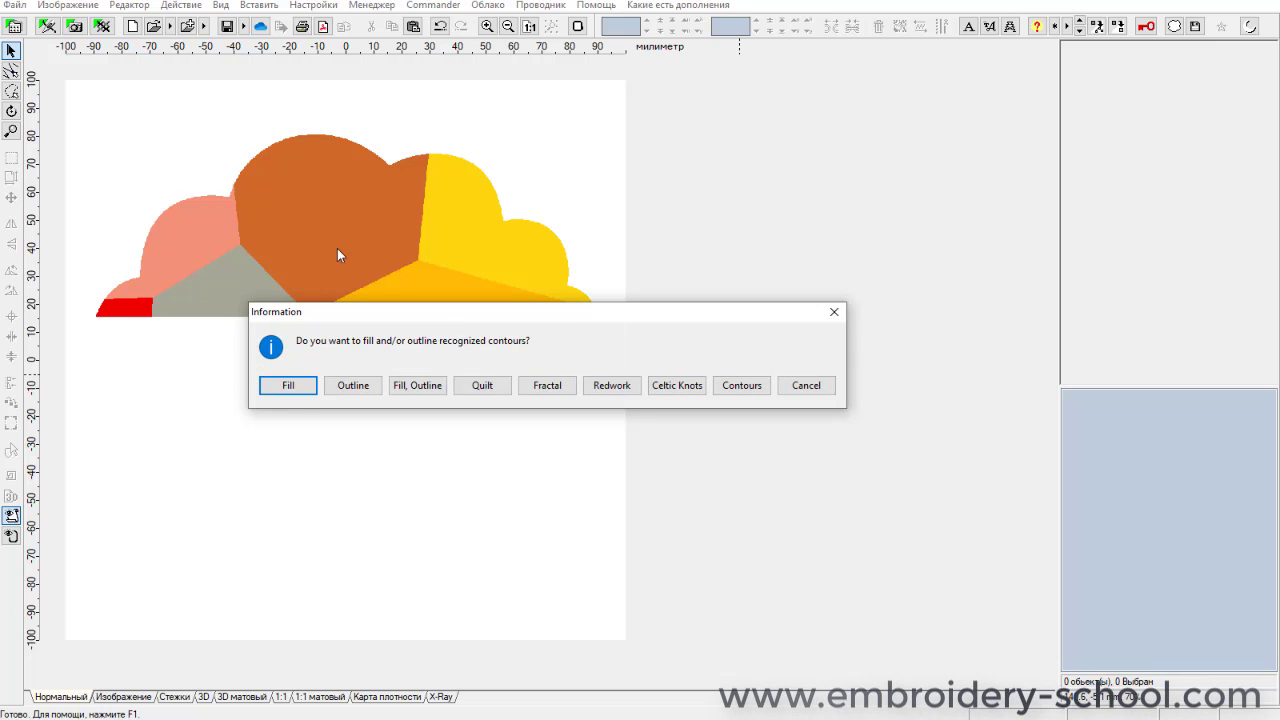
{"action": "left_click", "coordinate": [288, 386]}
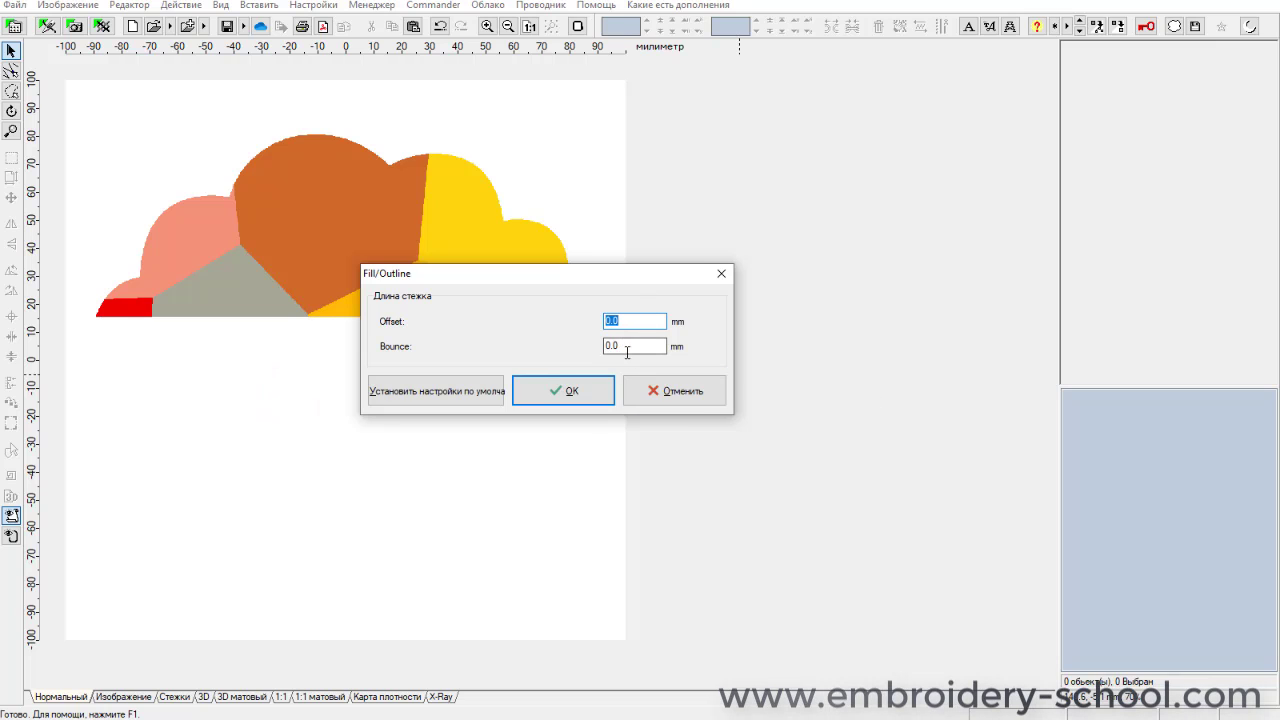
{"action": "left_click", "coordinate": [542, 392]}
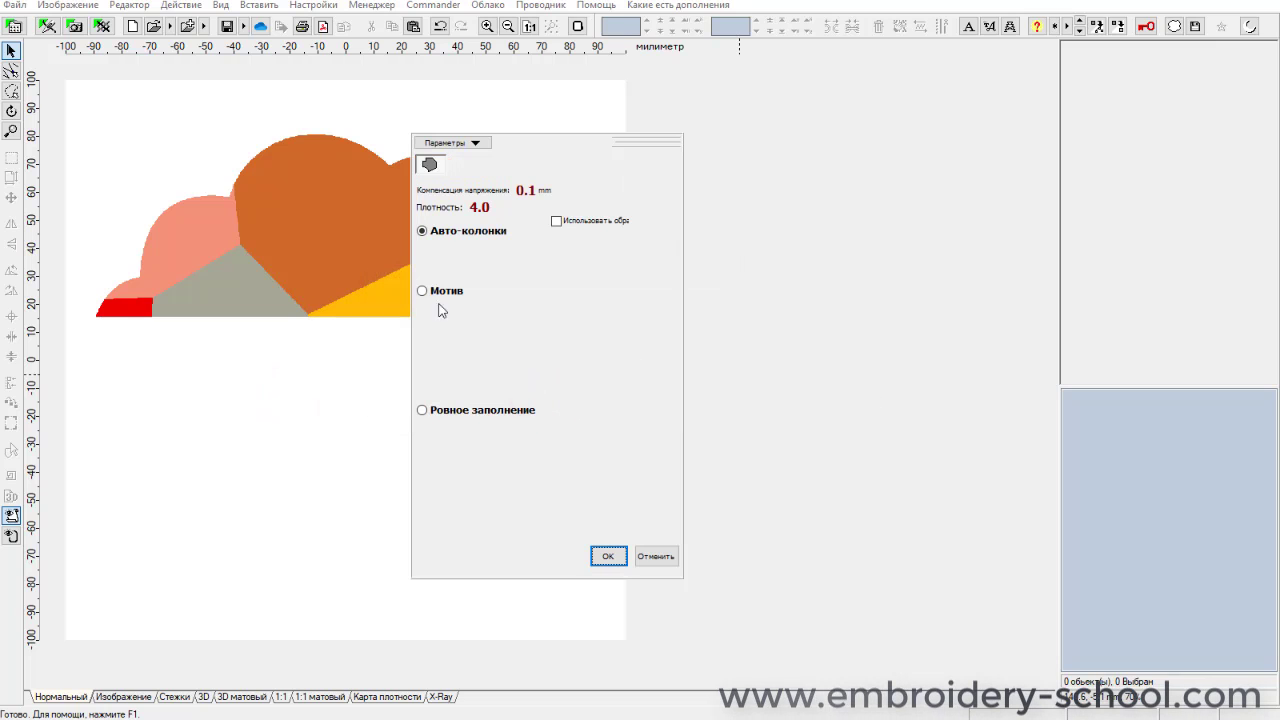
Generate the cloud's stitches as plain fill (Ровное заполнение) with the Cusped Lines pattern and show them in 3D.
{"action": "left_click", "coordinate": [422, 410]}
{"action": "left_click", "coordinate": [522, 435]}
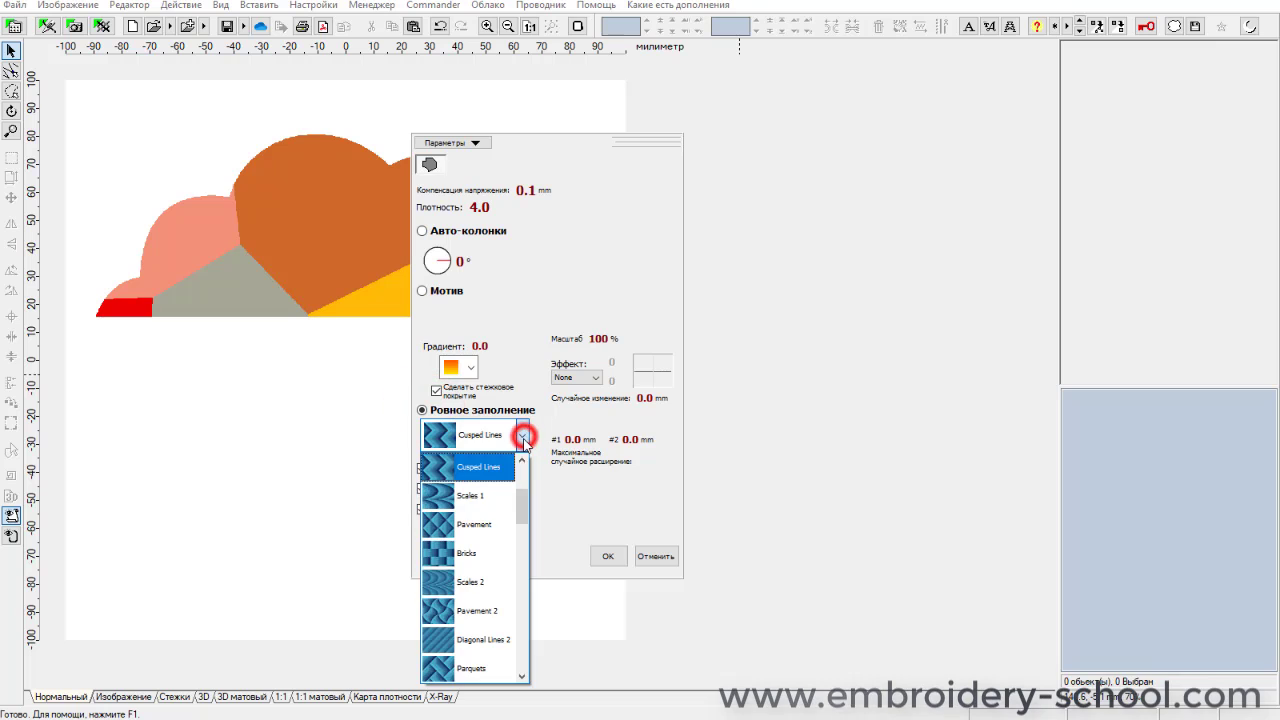
{"action": "left_click", "coordinate": [436, 470]}
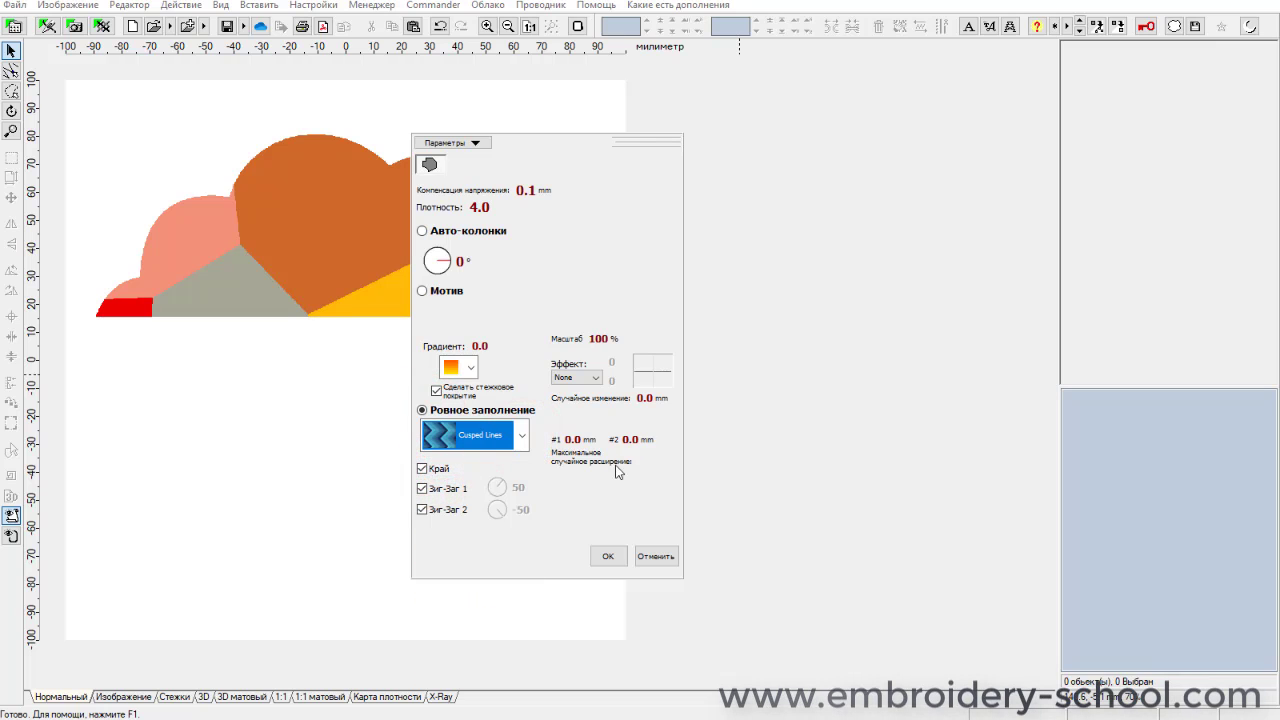
{"action": "left_click", "coordinate": [606, 557]}
{"action": "left_click", "coordinate": [203, 696]}
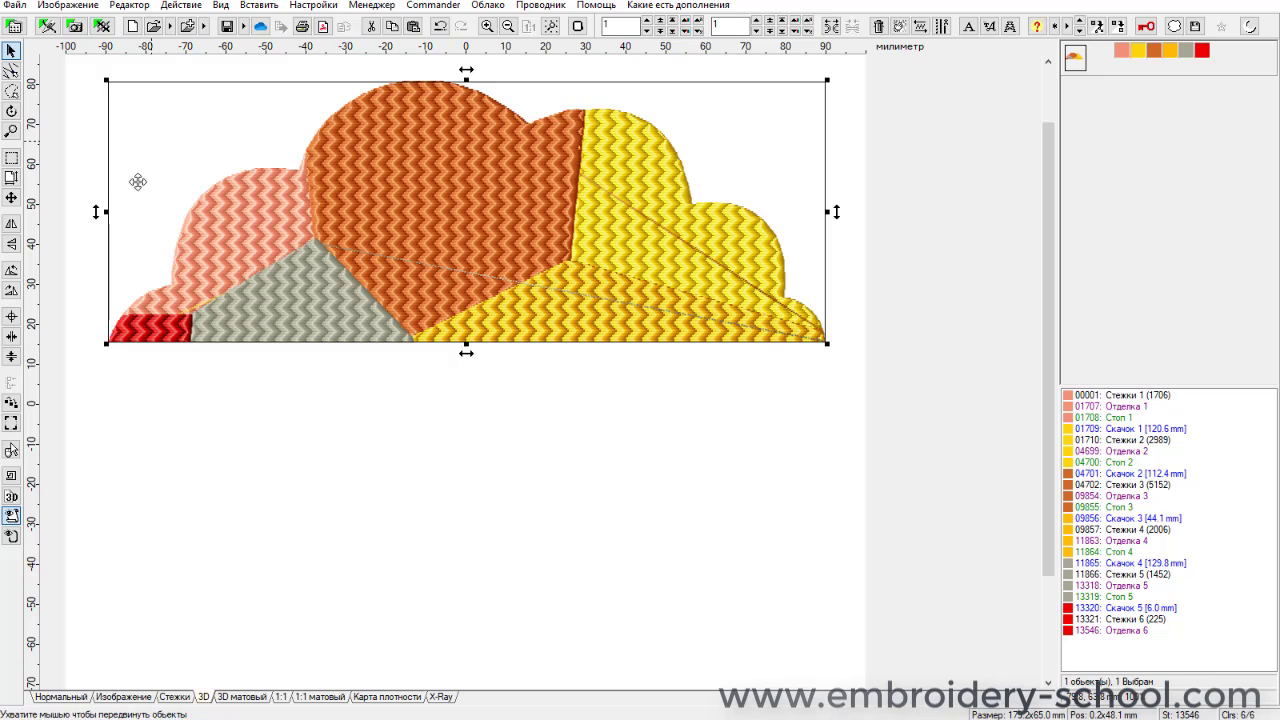
Delete the cloud embroidery object and generate a Surprise Me background image with the Flower 1 shape.
{"action": "right_click", "coordinate": [1073, 62]}
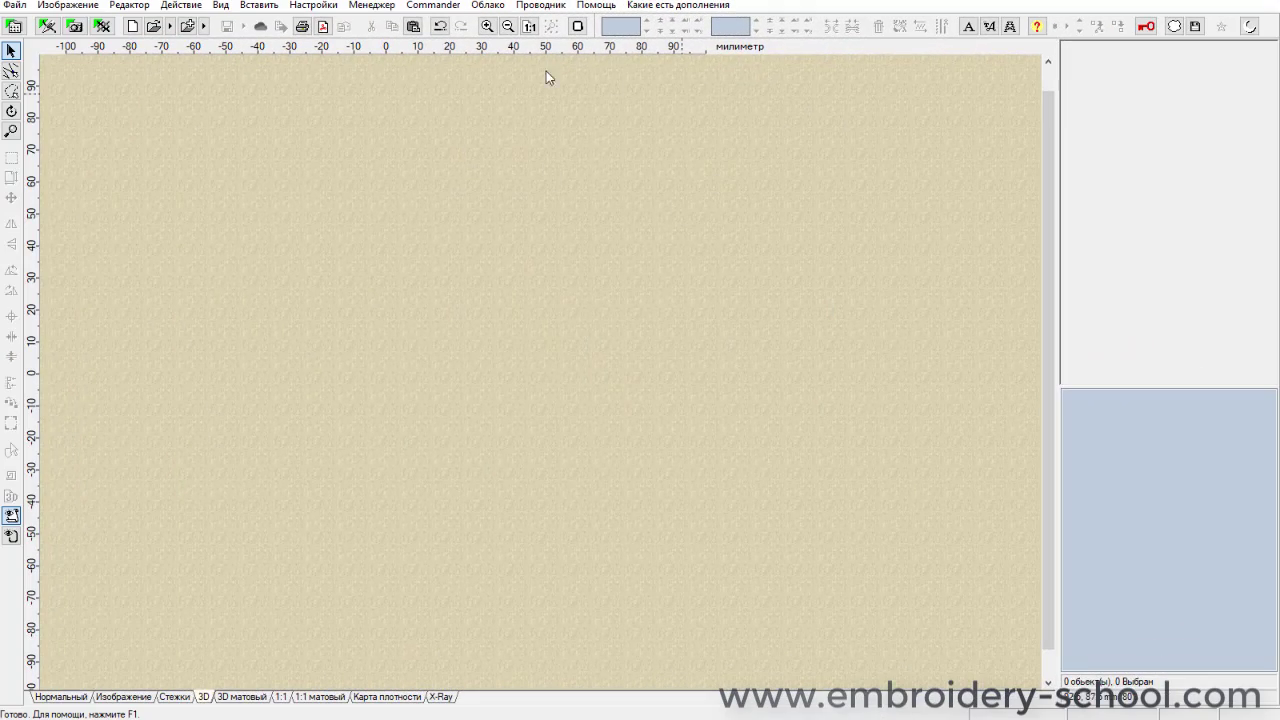
{"action": "left_click", "coordinate": [67, 5]}
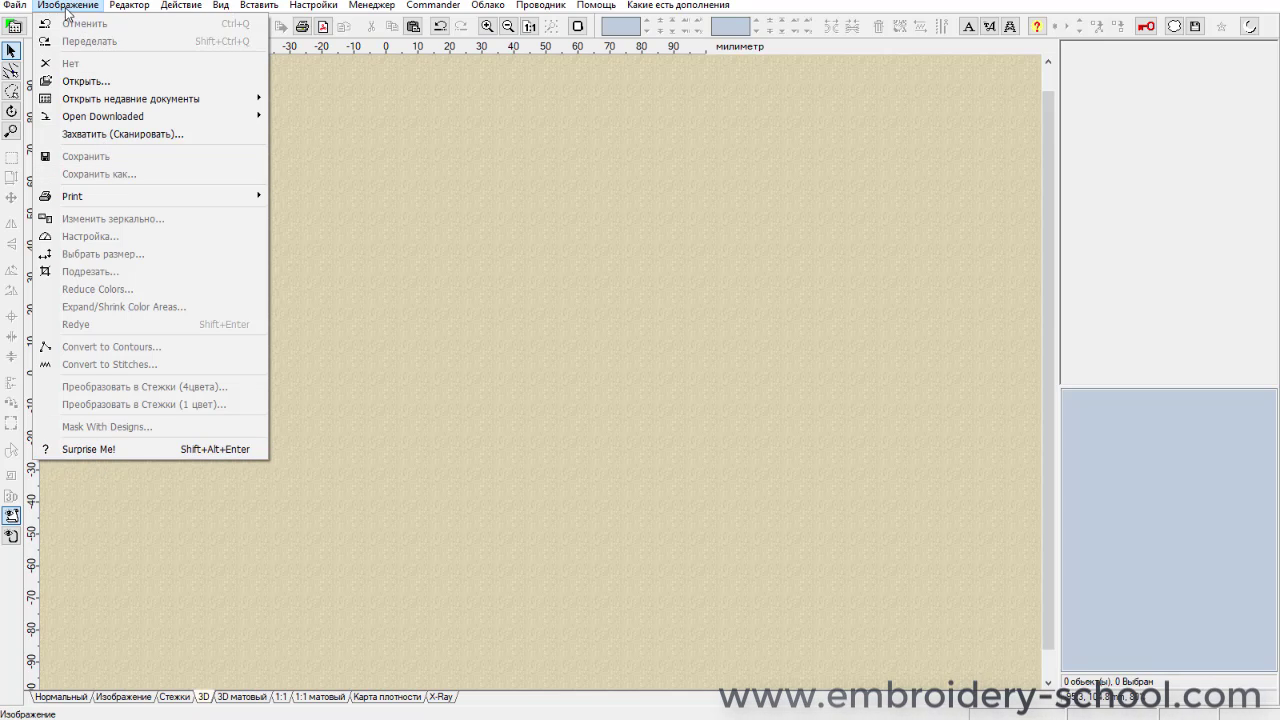
{"action": "left_click", "coordinate": [93, 450]}
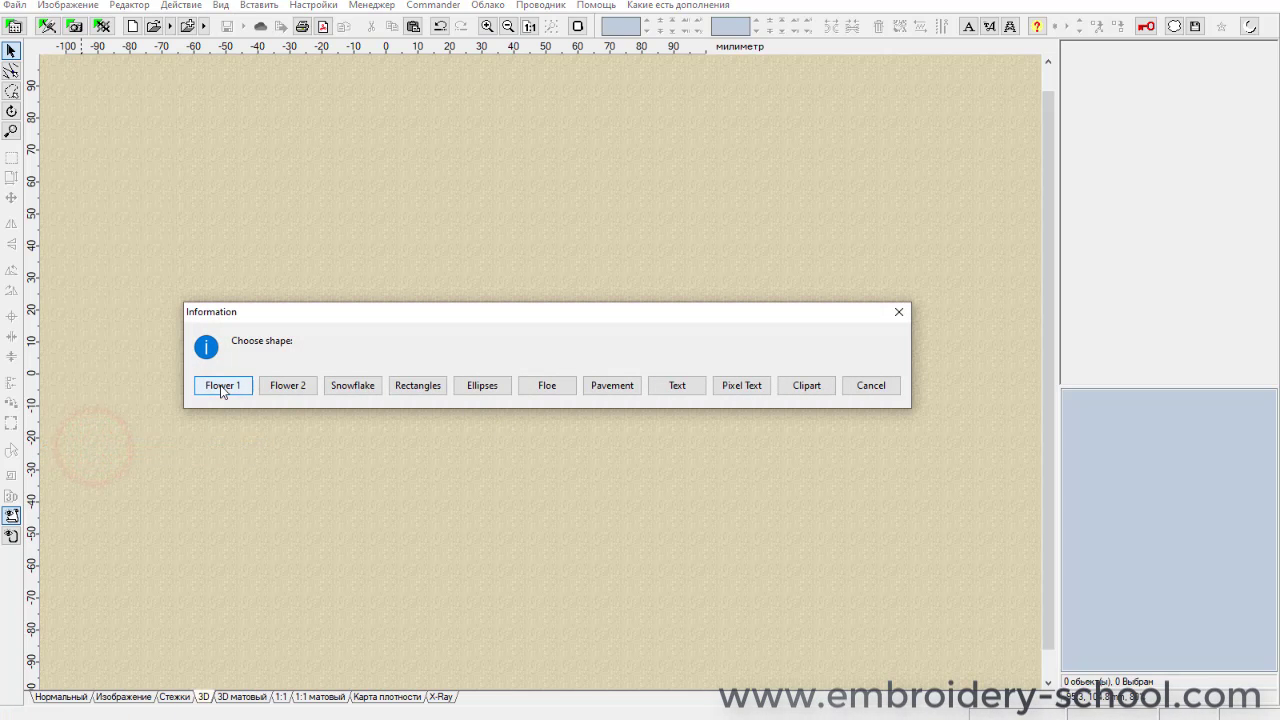
{"action": "left_click", "coordinate": [221, 386]}
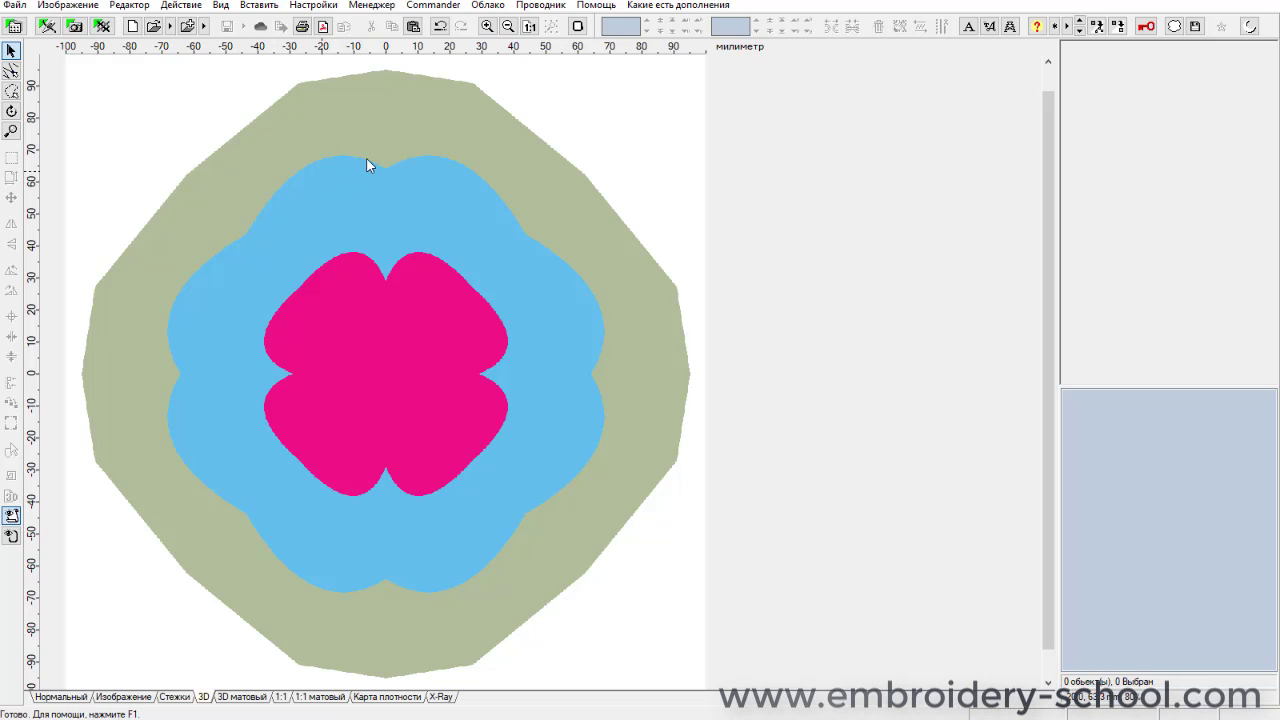
Shrink the color areas of the flower background image by -5.
{"action": "left_click", "coordinate": [66, 6]}
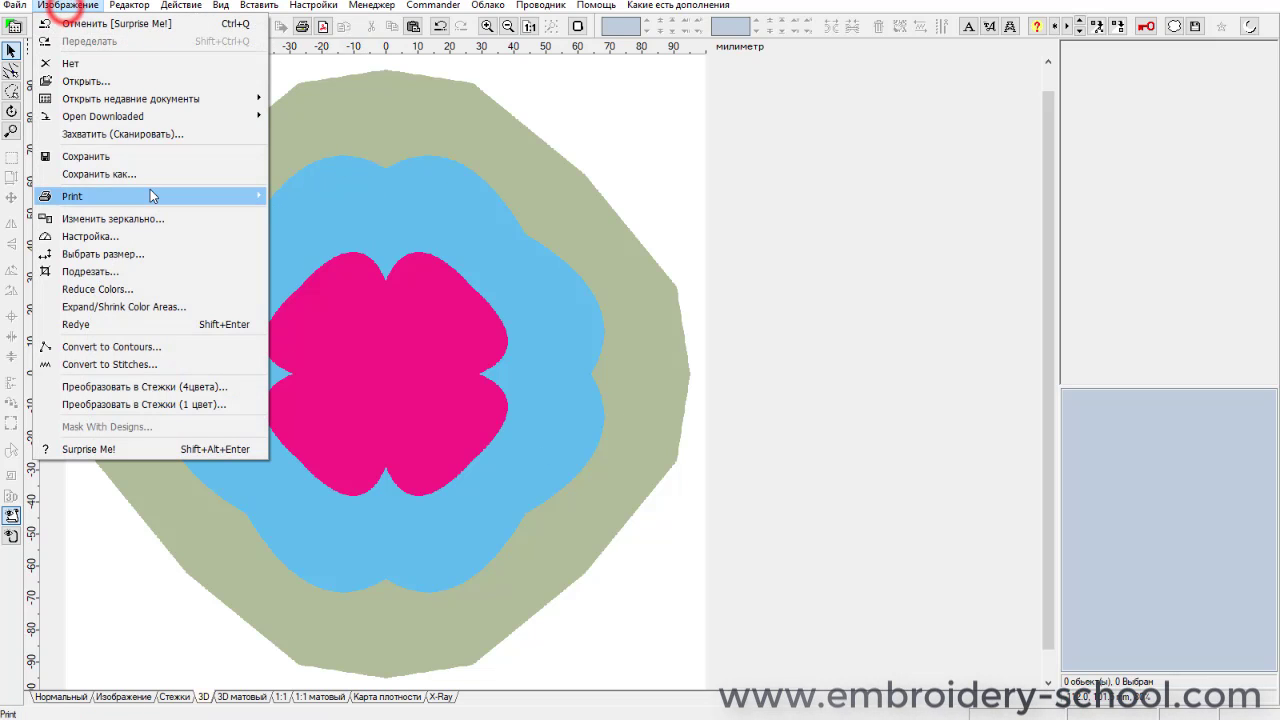
{"action": "left_click", "coordinate": [122, 307]}
{"action": "type", "text": "-4"}
{"action": "left_click", "coordinate": [517, 333]}
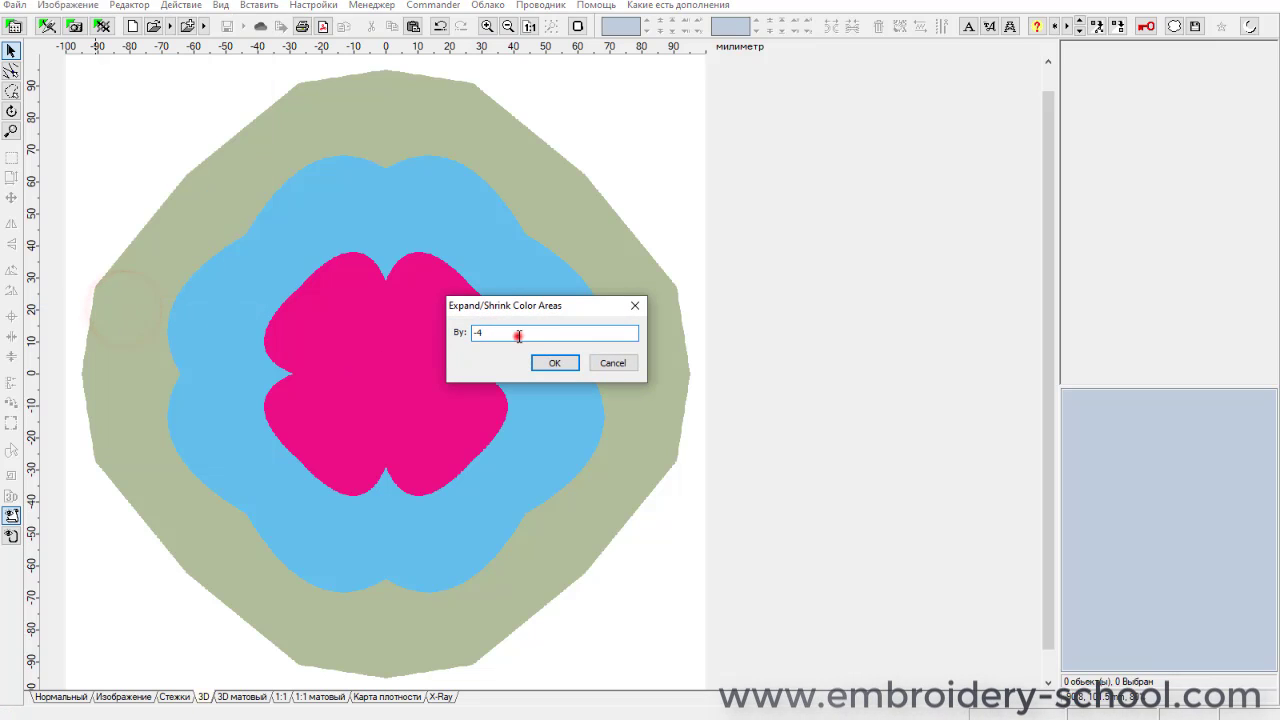
{"action": "double_click", "coordinate": [477, 334]}
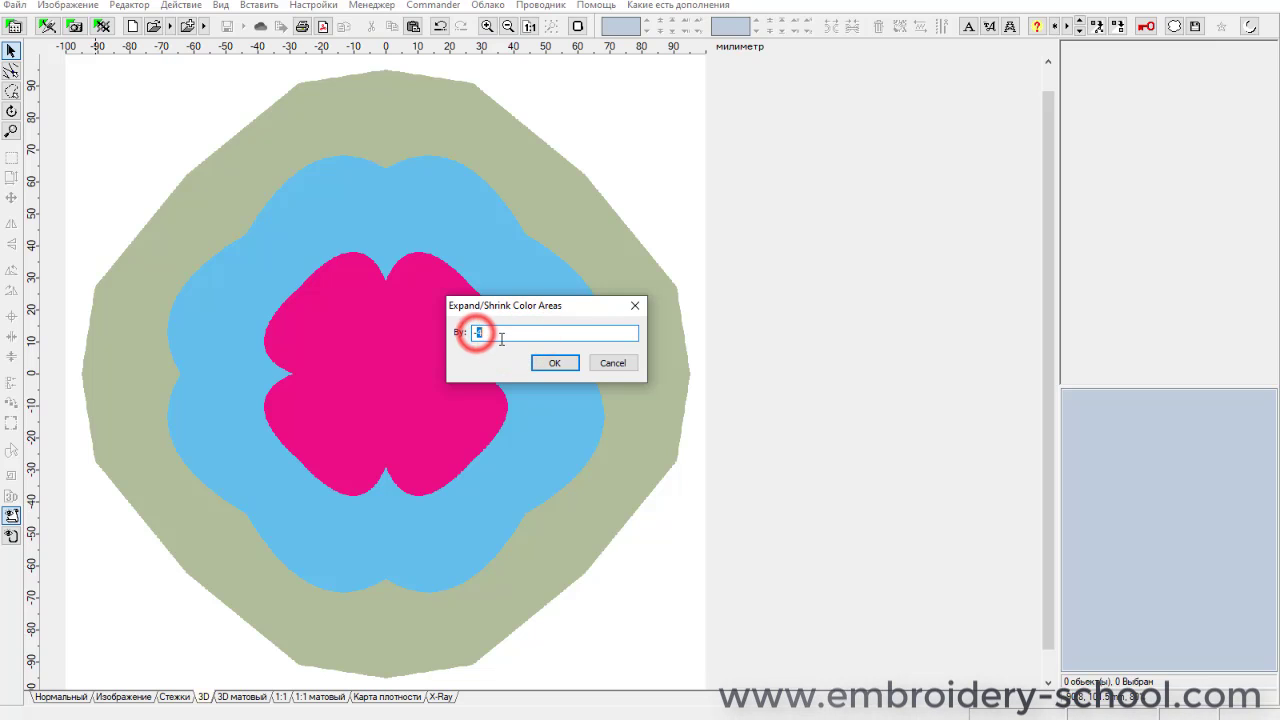
{"action": "type", "text": "-5"}
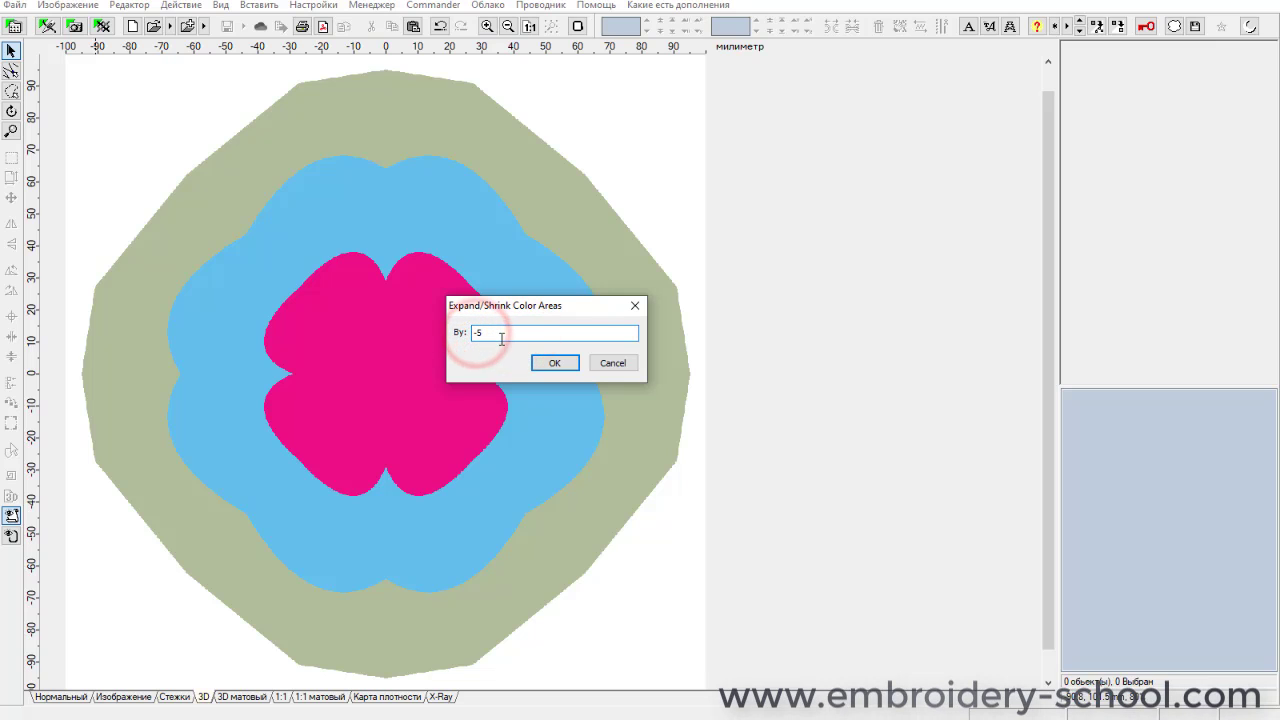
{"action": "left_click", "coordinate": [557, 363]}
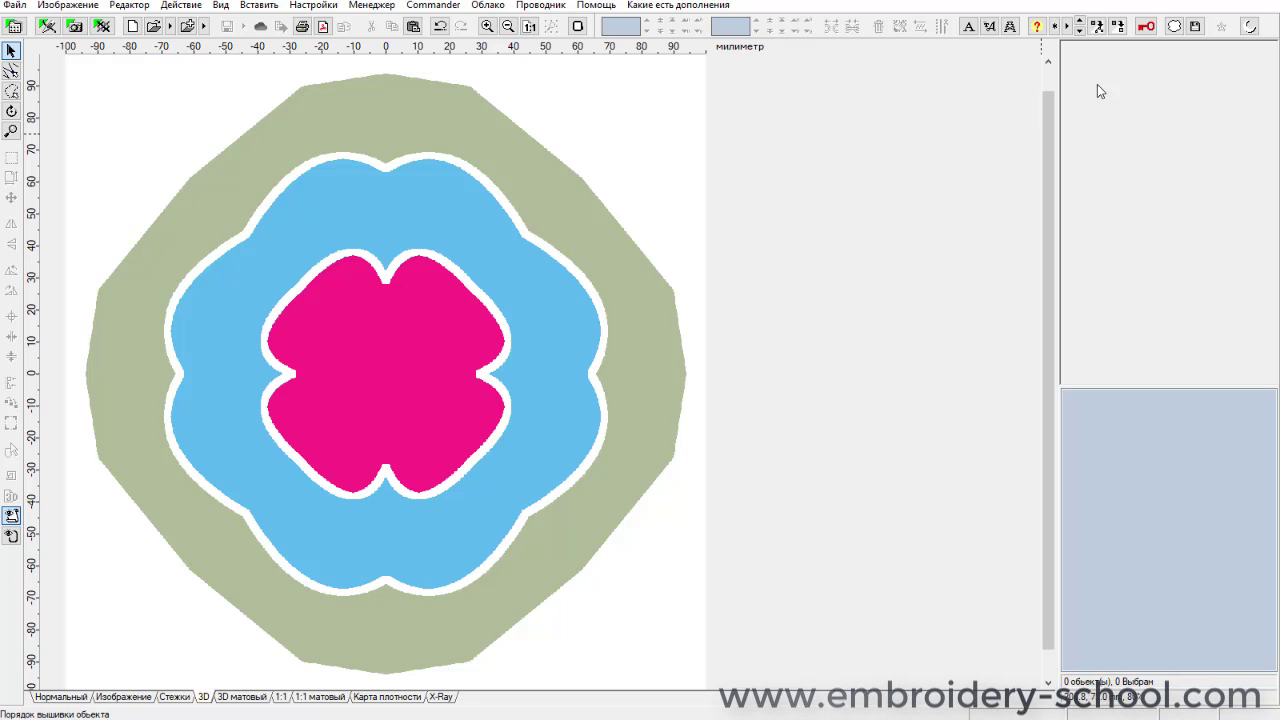
Convert the flower image to Monotone contours with 0.0 mm offset and bounce, 2.0 mm stitch length and 2 layers.
{"action": "left_click", "coordinate": [1097, 27]}
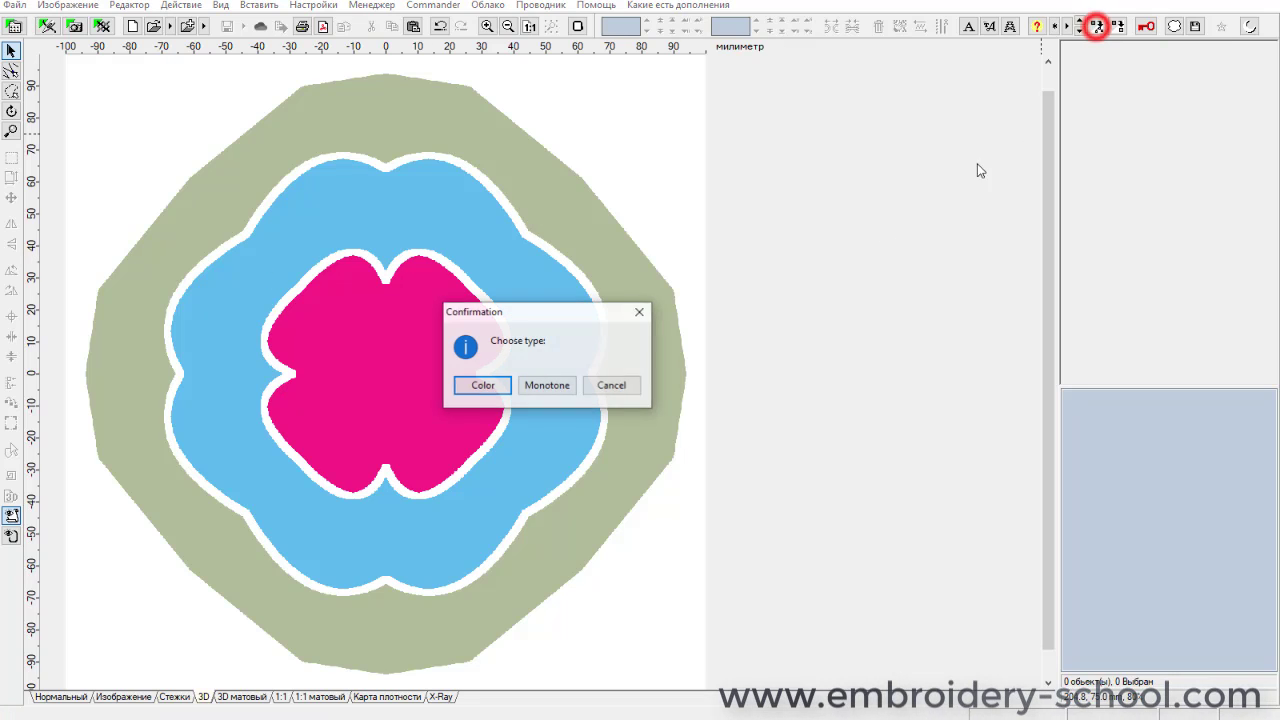
{"action": "left_click", "coordinate": [550, 384]}
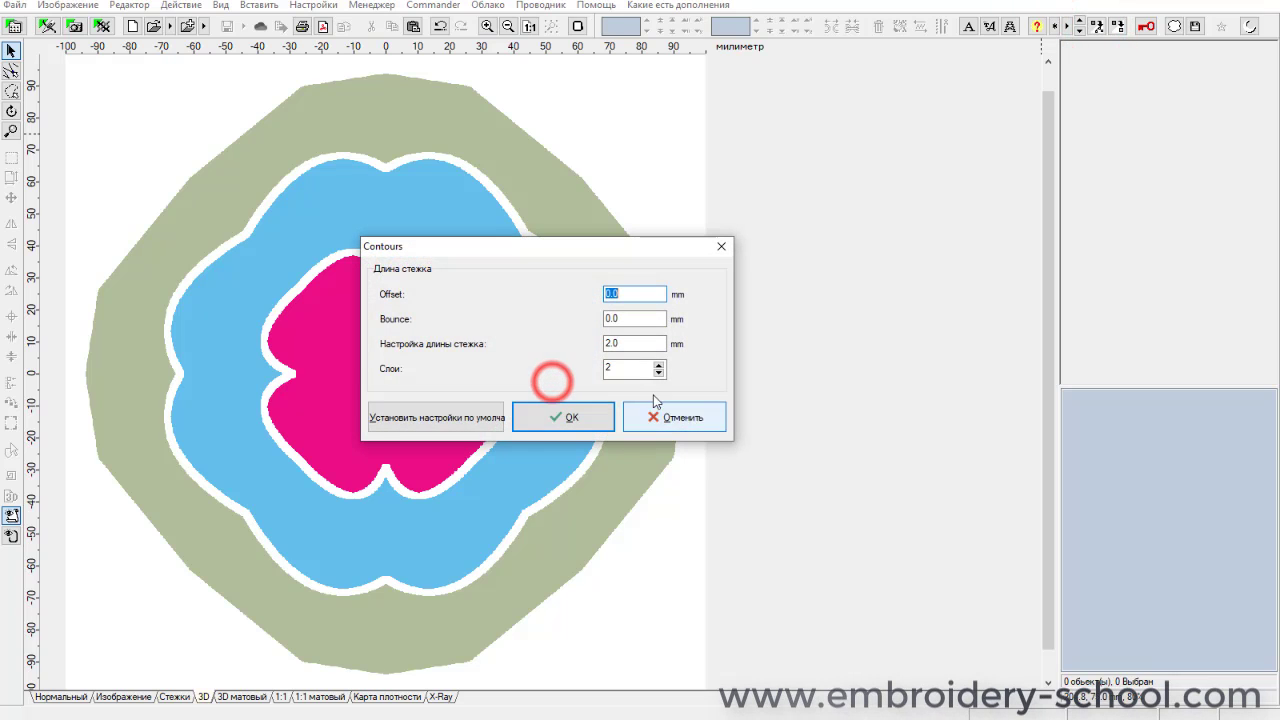
{"action": "left_click", "coordinate": [557, 418]}
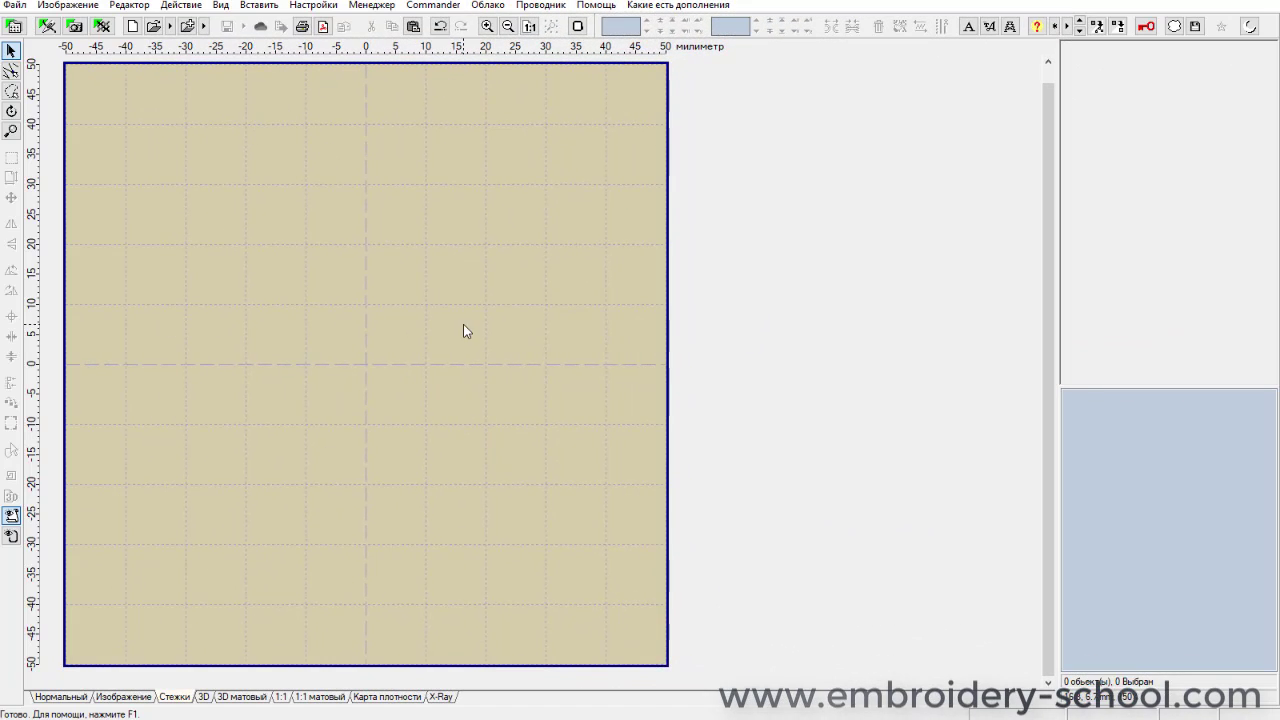
Insert a bushes (2) fractal with 1.6 mm stitch length and 2 layers, and show it in 3D.
{"action": "left_click", "coordinate": [259, 5]}
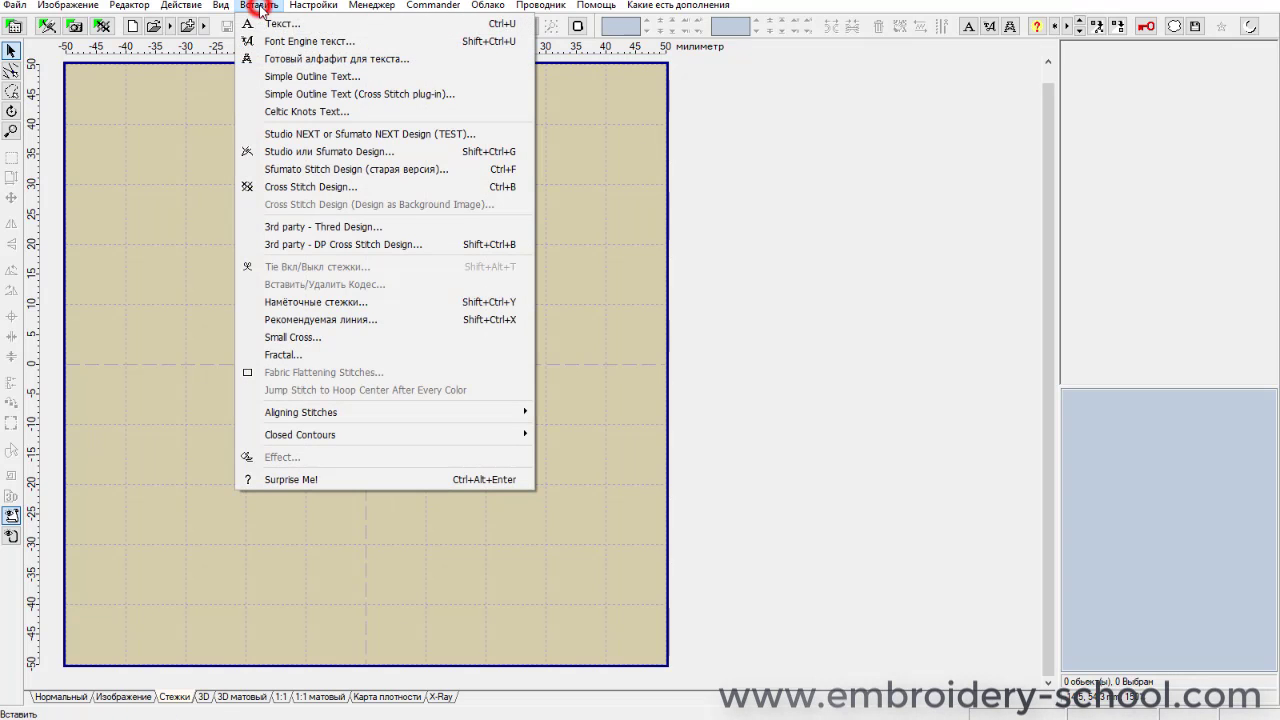
{"action": "left_click", "coordinate": [284, 355]}
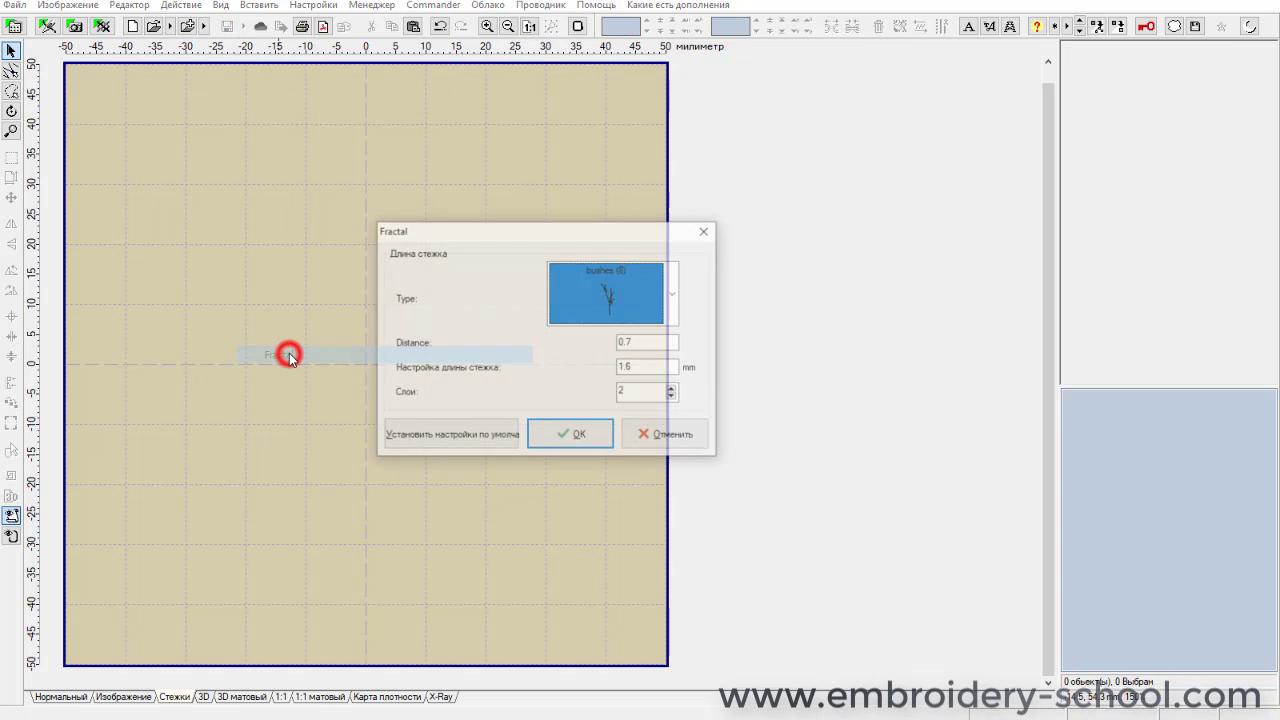
{"action": "left_click", "coordinate": [675, 294]}
{"action": "left_click_drag", "start_coordinate": [676, 366], "coordinate": [691, 314]}
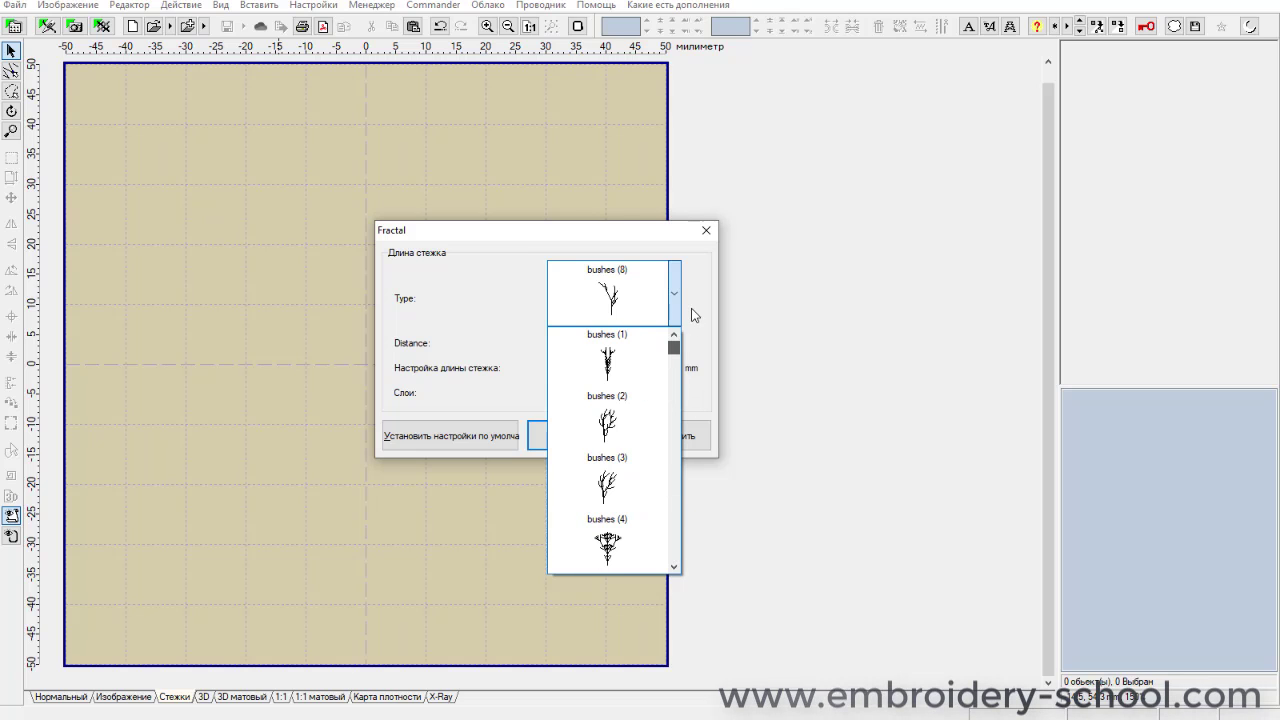
{"action": "left_click", "coordinate": [607, 429]}
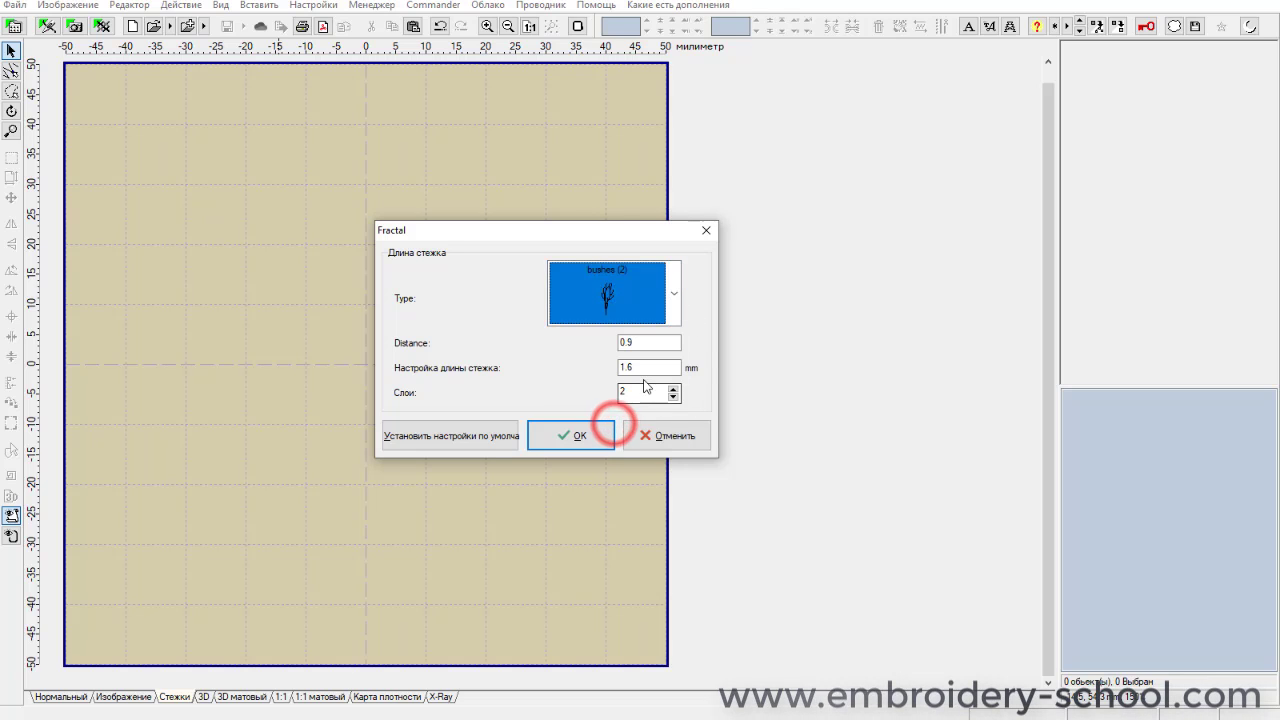
{"action": "left_click", "coordinate": [570, 434]}
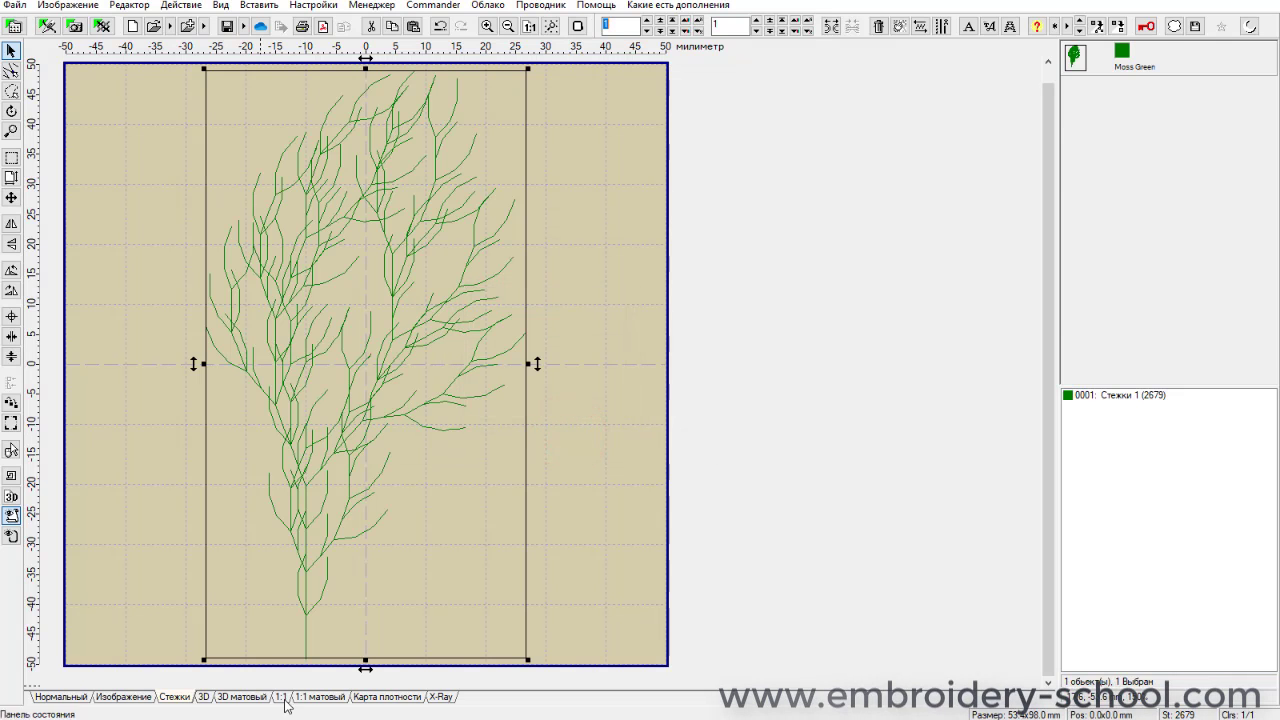
{"action": "left_click", "coordinate": [284, 697]}
Replace the bush fractal with a bushes (5) fractal, using 1.6 mm stitch length and 2 layers.
{"action": "left_click", "coordinate": [458, 533]}
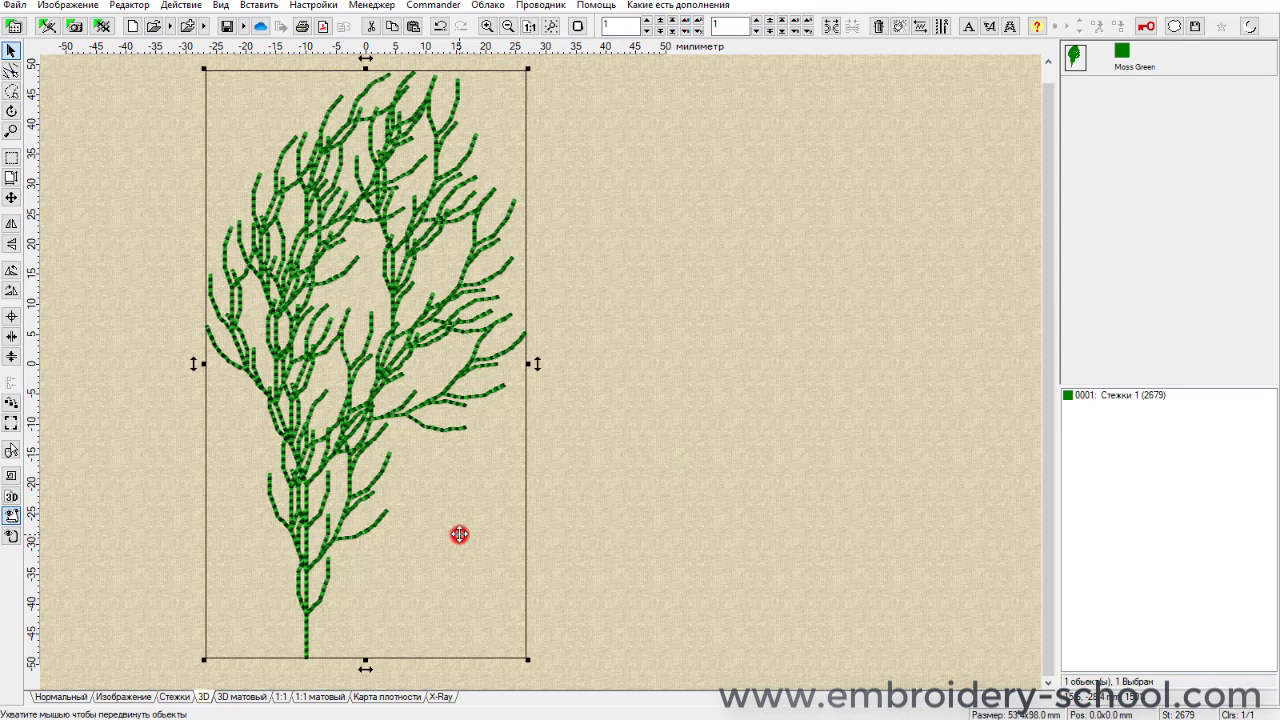
{"action": "double_click", "coordinate": [458, 533]}
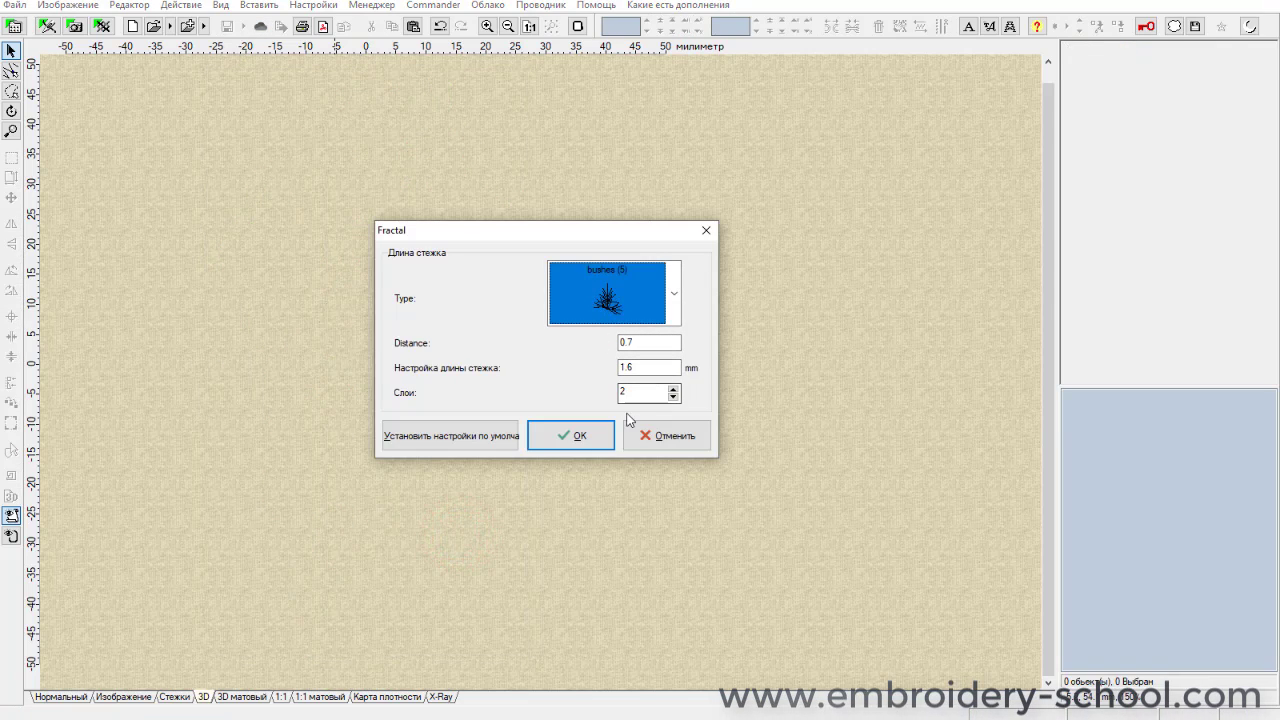
{"action": "left_click", "coordinate": [570, 435]}
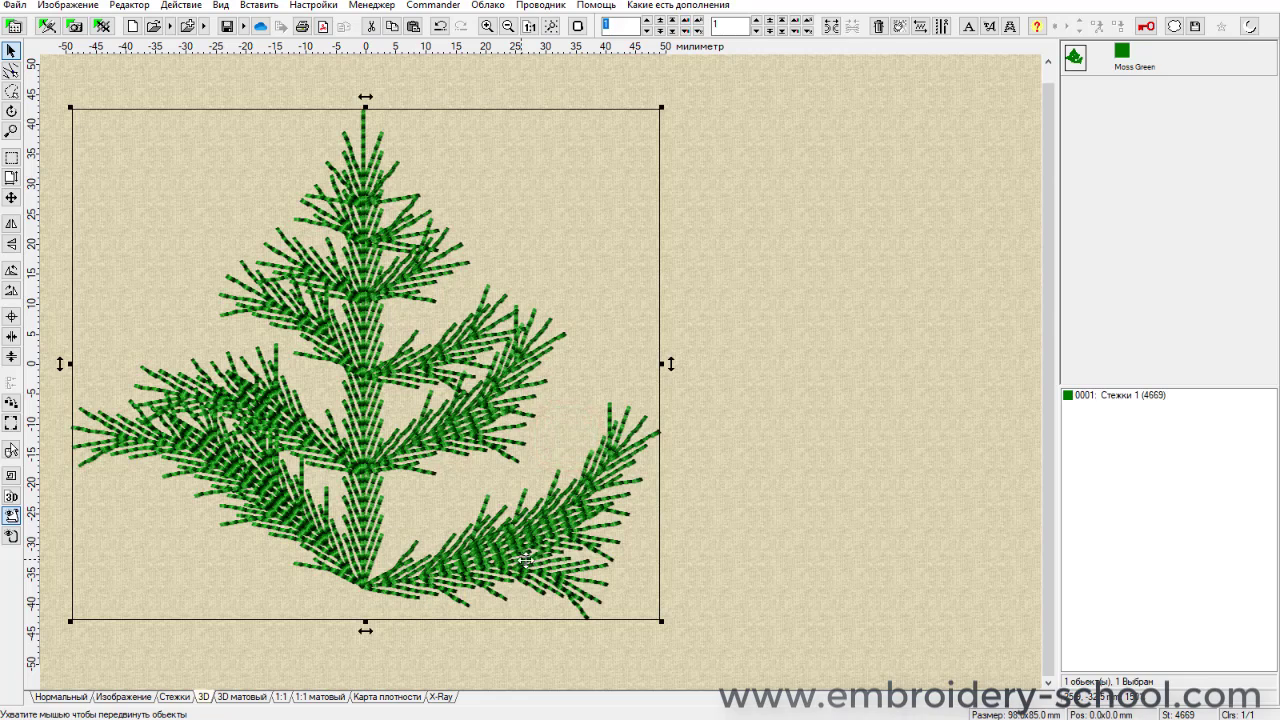
Replace the fir-like fractal with a curve adh231a fractal, using 1.6 mm stitch length and 2 layers.
{"action": "double_click", "coordinate": [525, 560]}
{"action": "left_click", "coordinate": [673, 297]}
{"action": "left_click_drag", "start_coordinate": [675, 345], "coordinate": [676, 390]}
{"action": "left_click", "coordinate": [604, 483]}
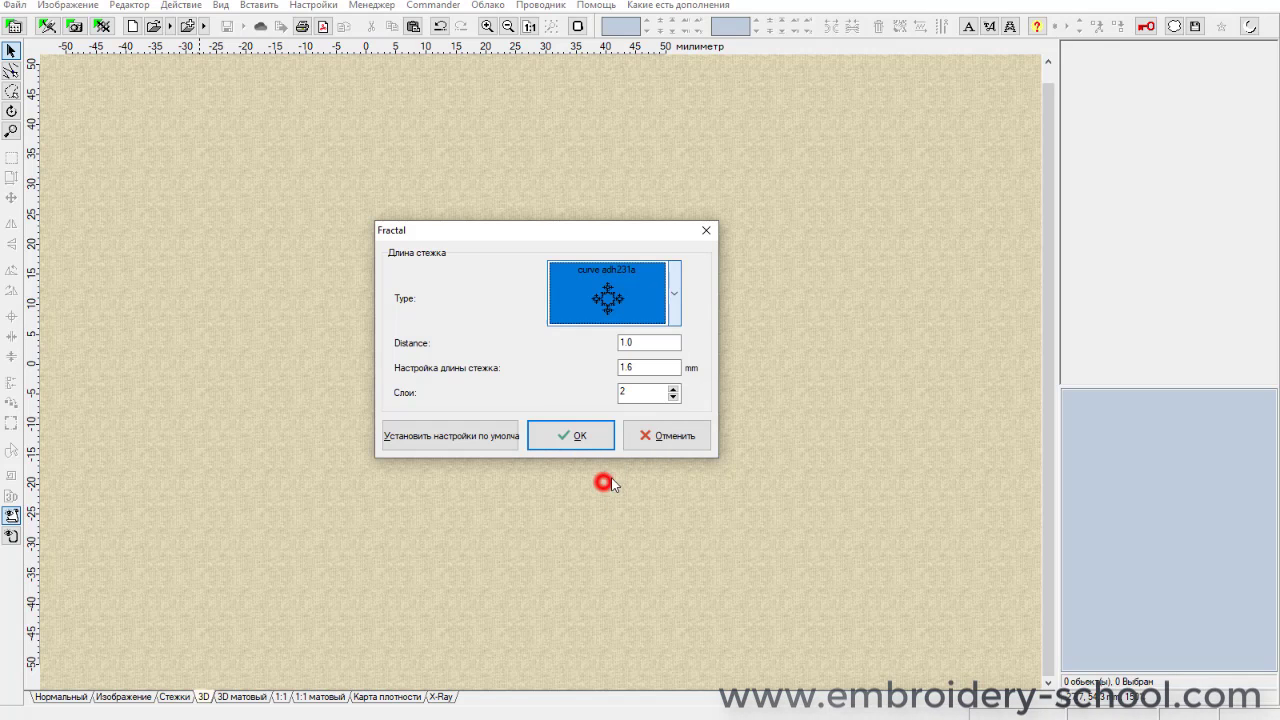
{"action": "left_click", "coordinate": [573, 434]}
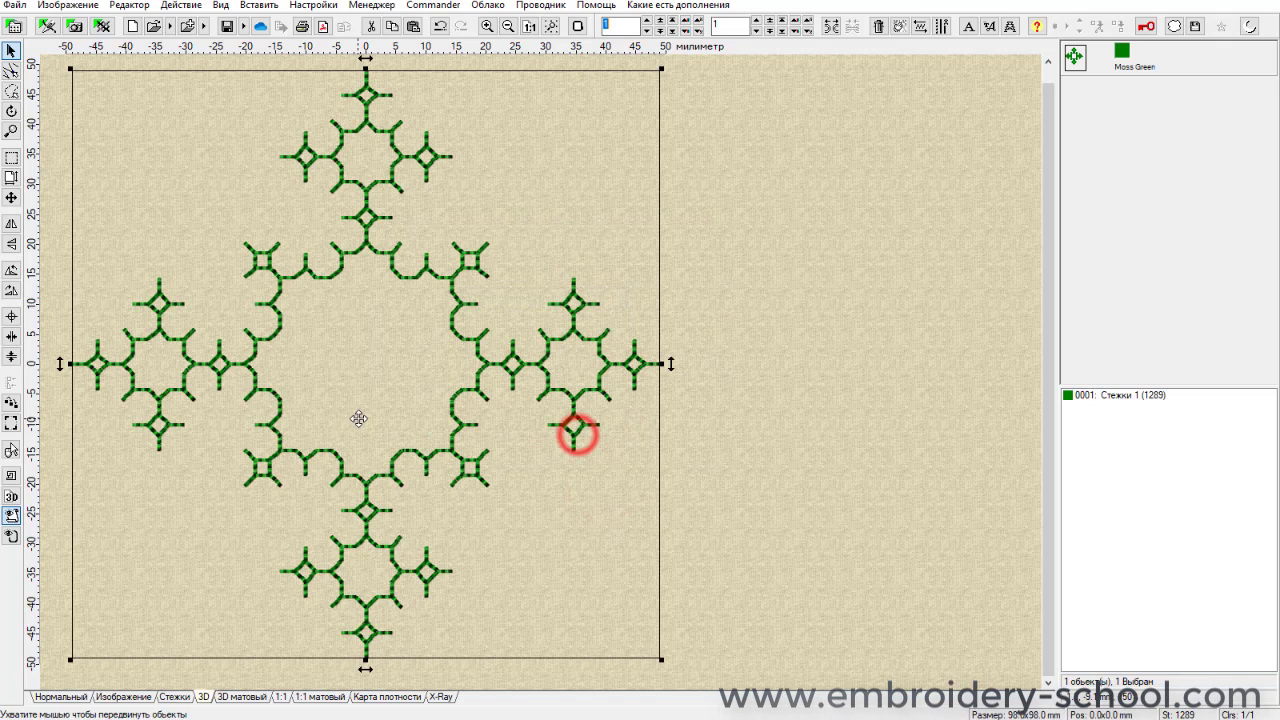
Delete the curve adh231a fractal and insert the snowflake-like curve fractal made of linked rounded loops.
{"action": "right_click", "coordinate": [1080, 57]}
{"action": "left_click", "coordinate": [1103, 151]}
{"action": "left_click", "coordinate": [256, 6]}
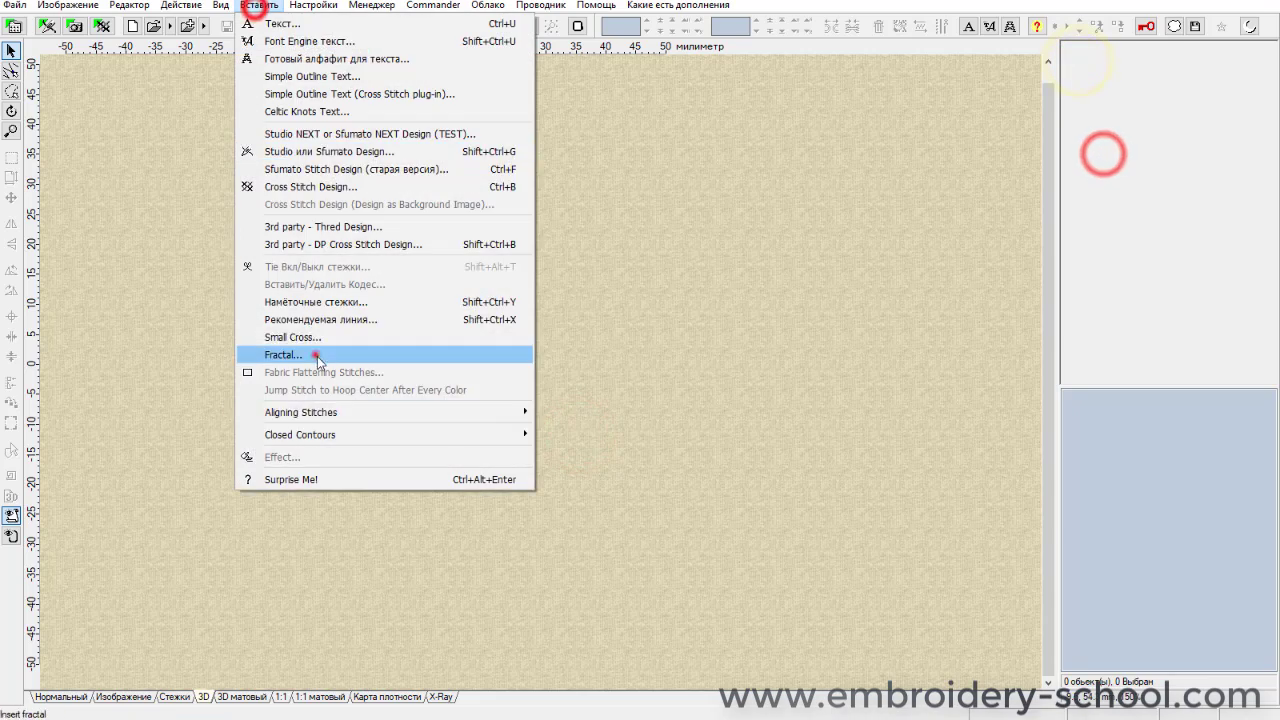
{"action": "left_click", "coordinate": [318, 355]}
{"action": "left_click", "coordinate": [674, 297]}
{"action": "left_click", "coordinate": [672, 400]}
{"action": "left_click", "coordinate": [603, 366]}
{"action": "left_click", "coordinate": [571, 434]}
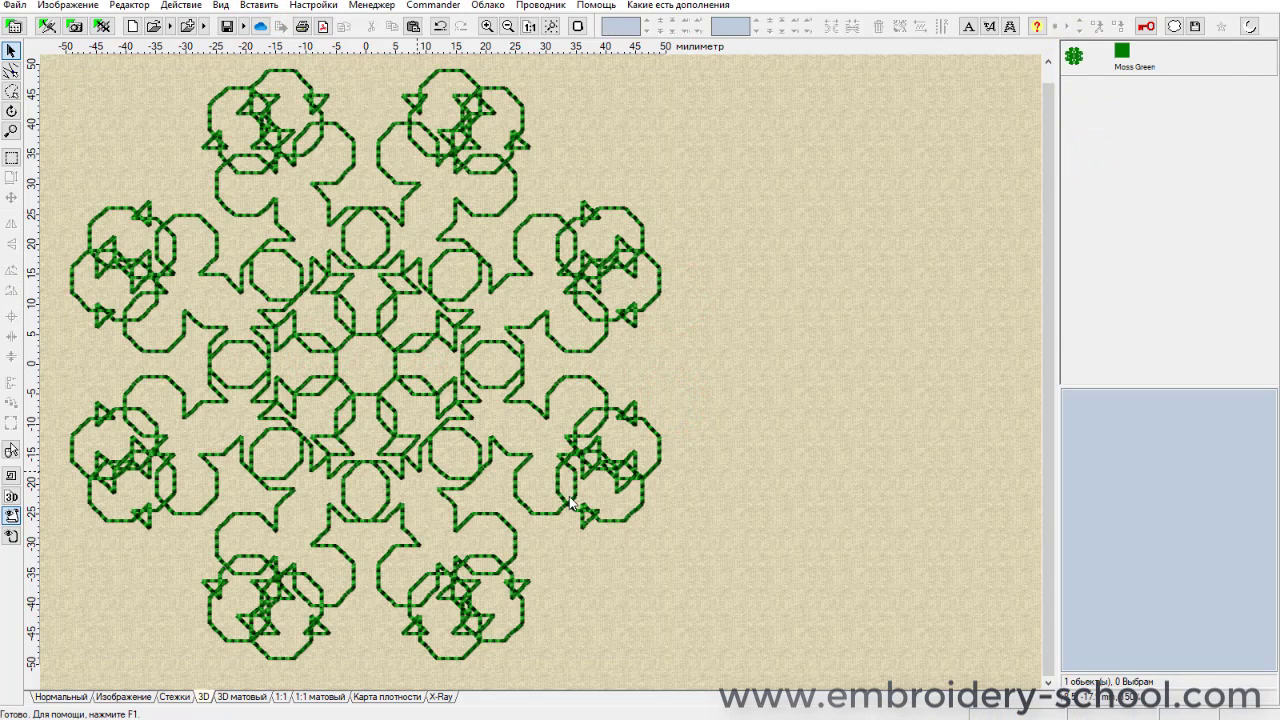
{"action": "left_click", "coordinate": [58, 698]}
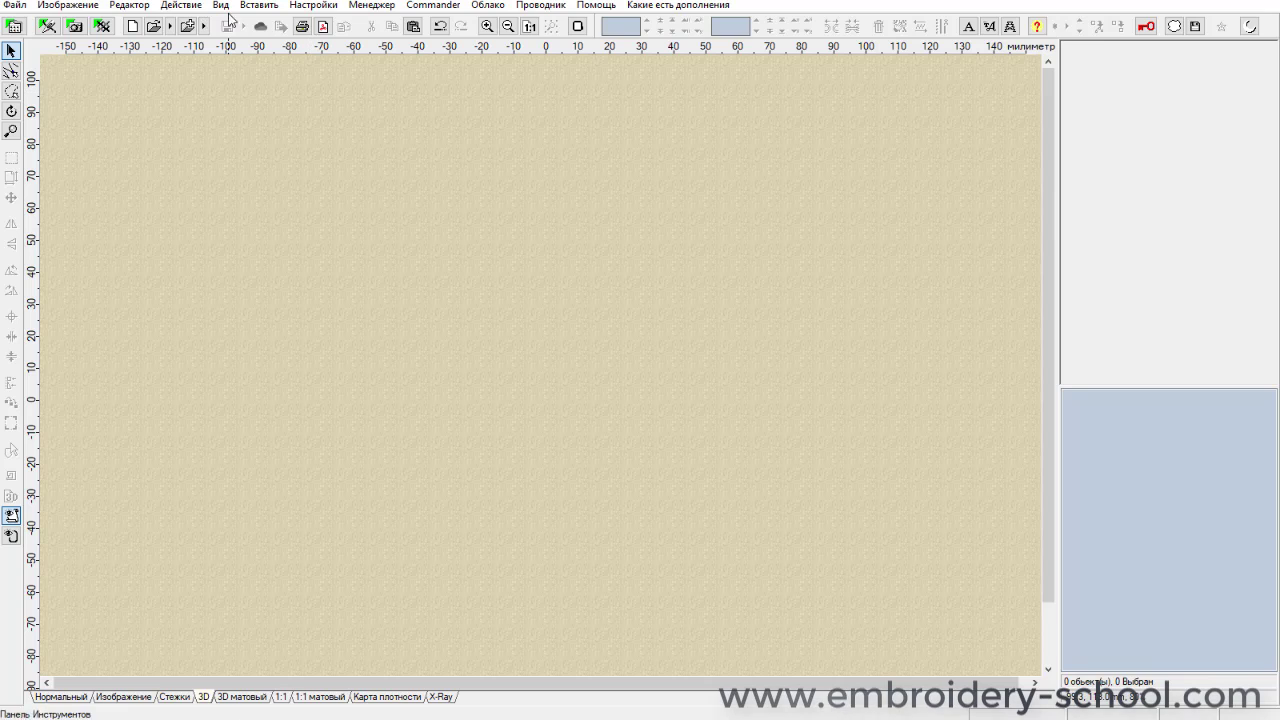
Start a Celtic Knots text with the wording Pteris and choose knot font 10.
{"action": "left_click", "coordinate": [258, 5]}
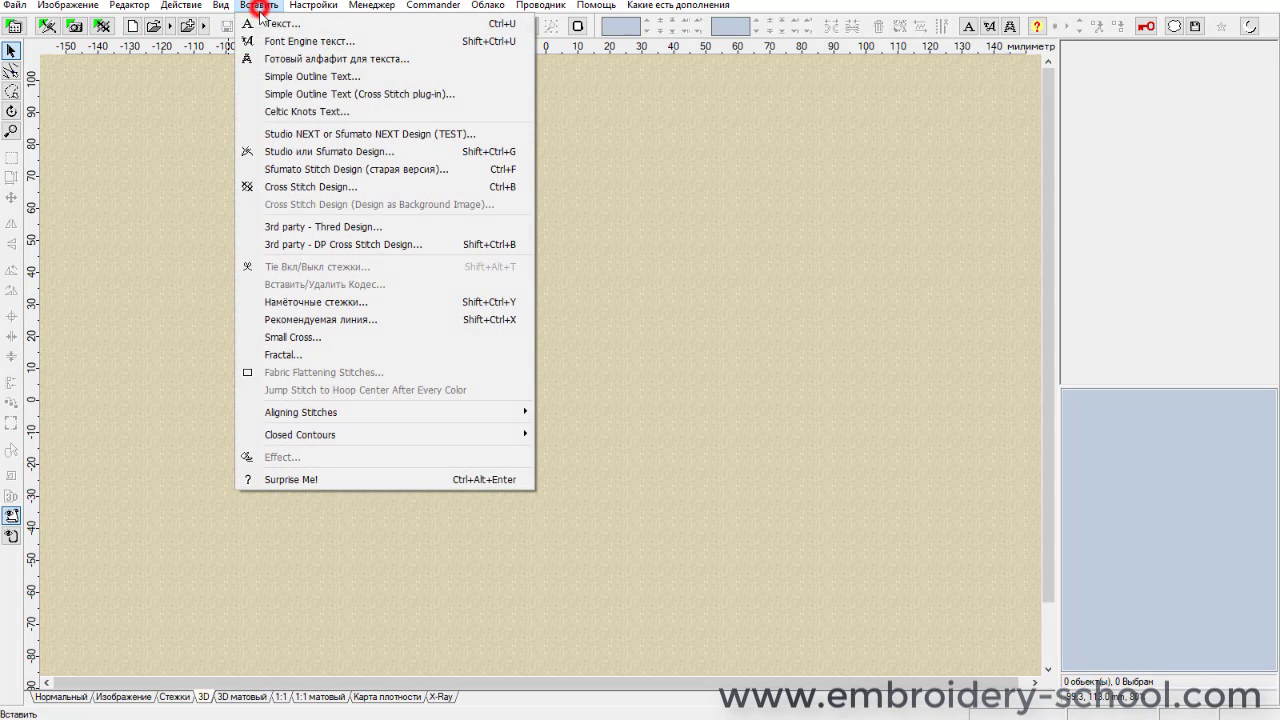
{"action": "left_click", "coordinate": [285, 112]}
{"action": "double_click", "coordinate": [584, 183]}
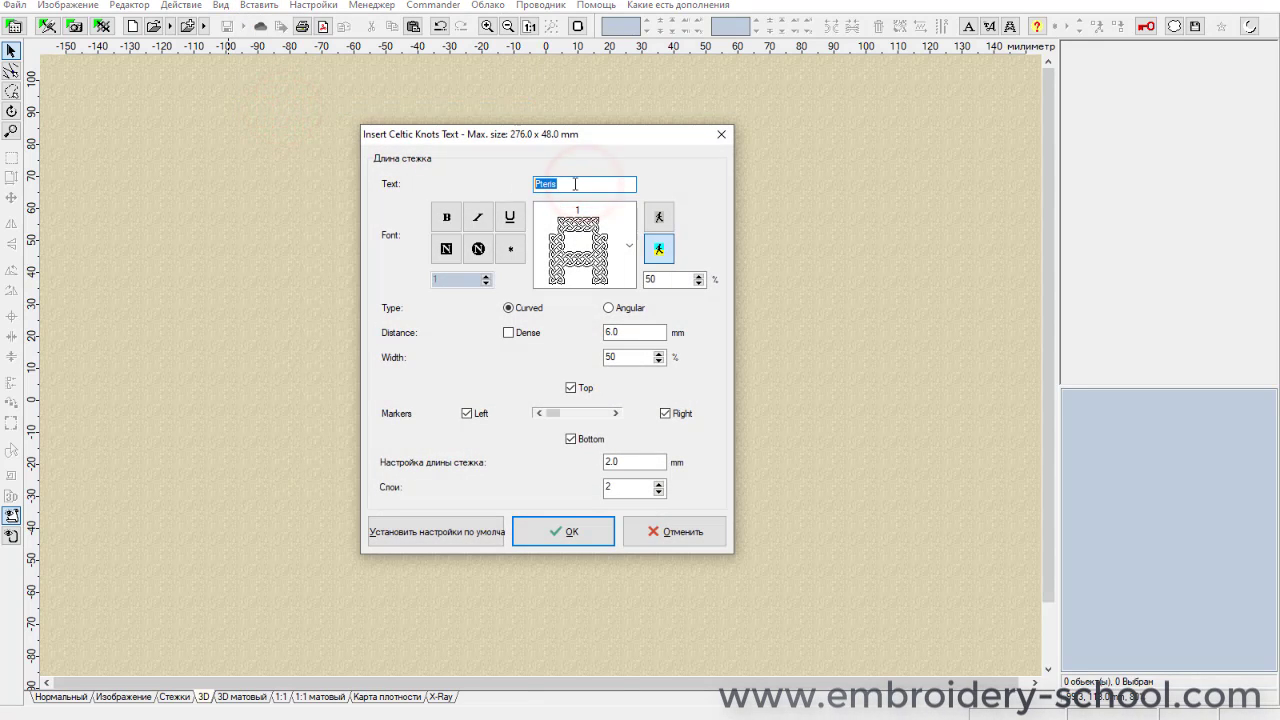
{"action": "left_click_drag", "start_coordinate": [598, 140], "coordinate": [594, 124]}
{"action": "left_click", "coordinate": [622, 226]}
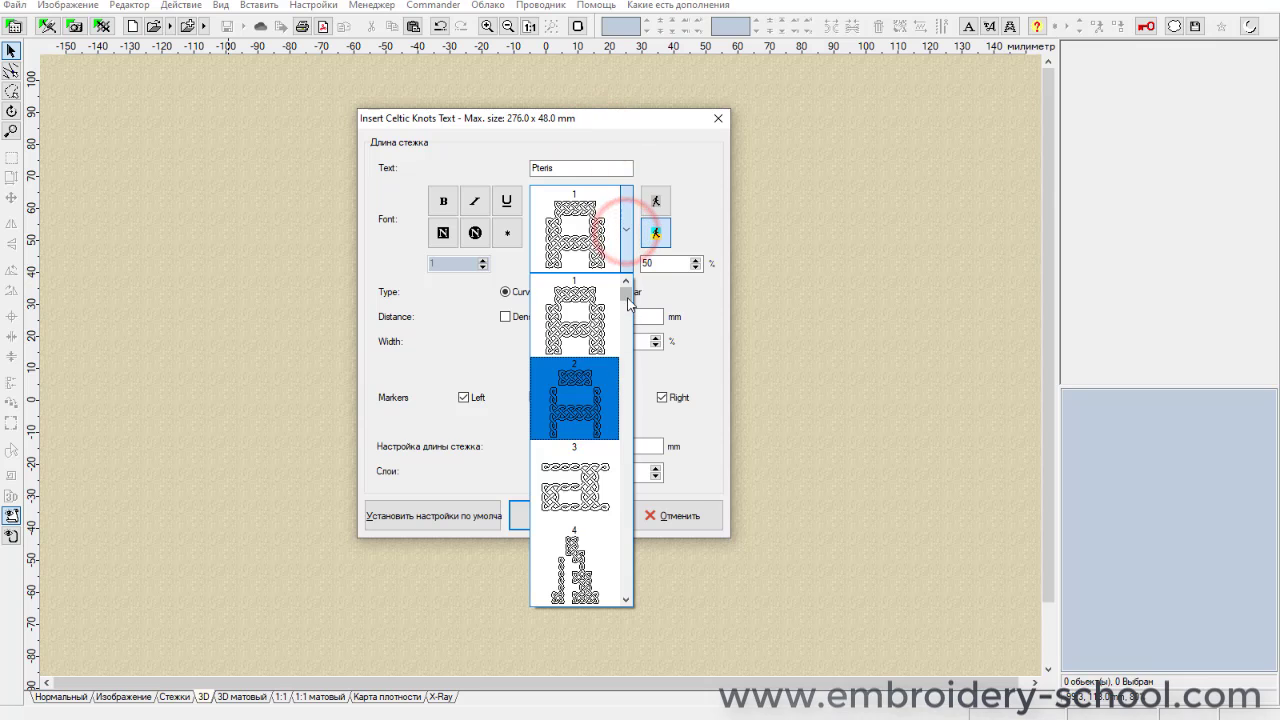
{"action": "scroll", "coordinate": [624, 297], "scroll_direction": "down", "scroll_amount": 4}
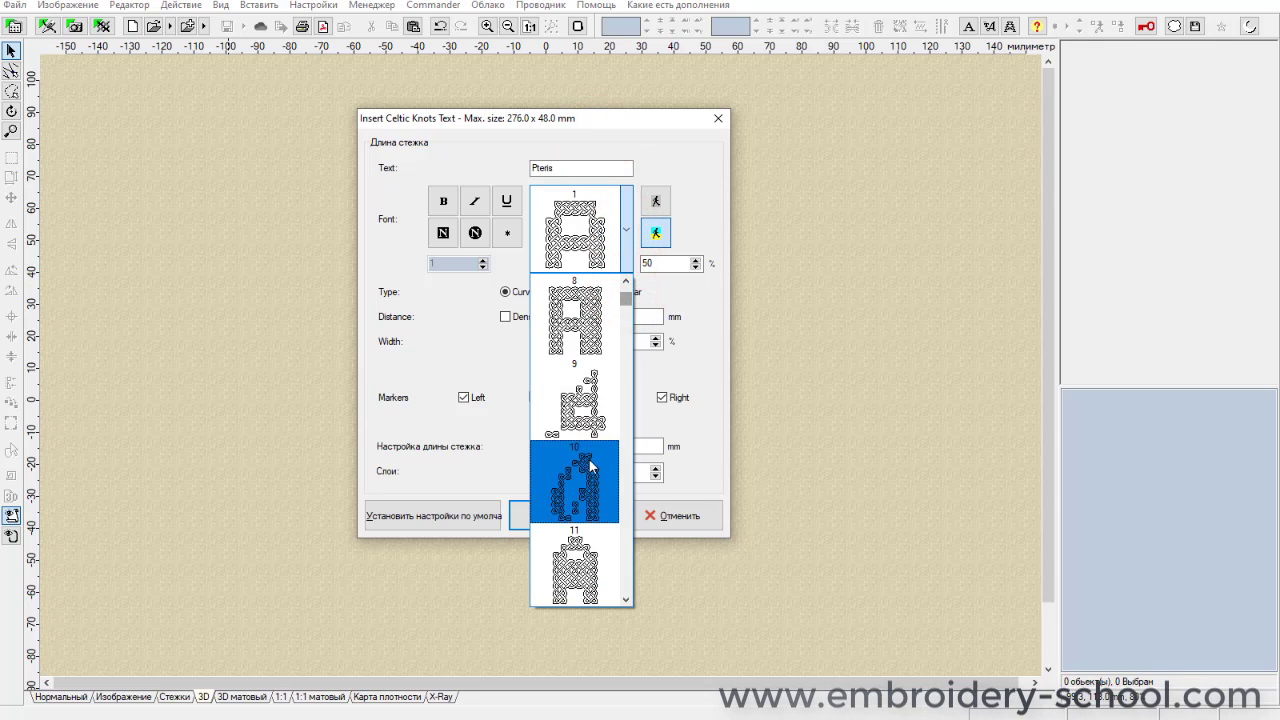
{"action": "scroll", "coordinate": [600, 460], "scroll_direction": "up", "scroll_amount": 2}
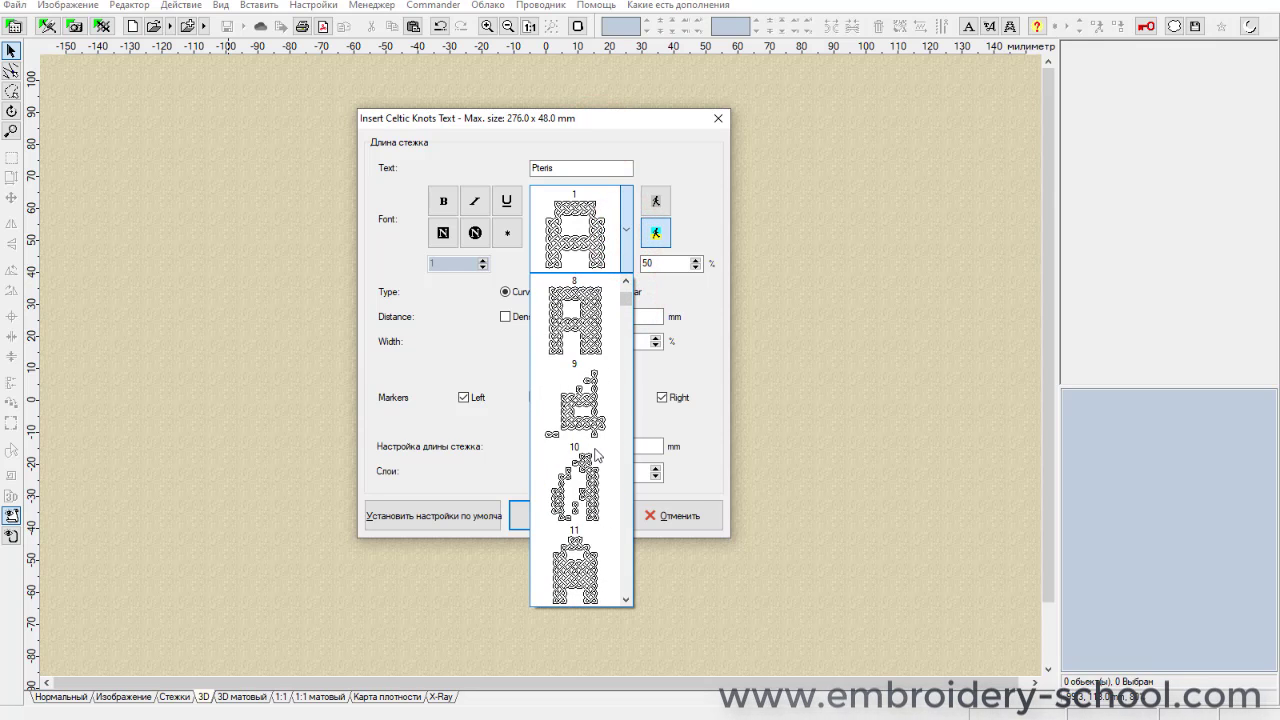
{"action": "left_click", "coordinate": [573, 476]}
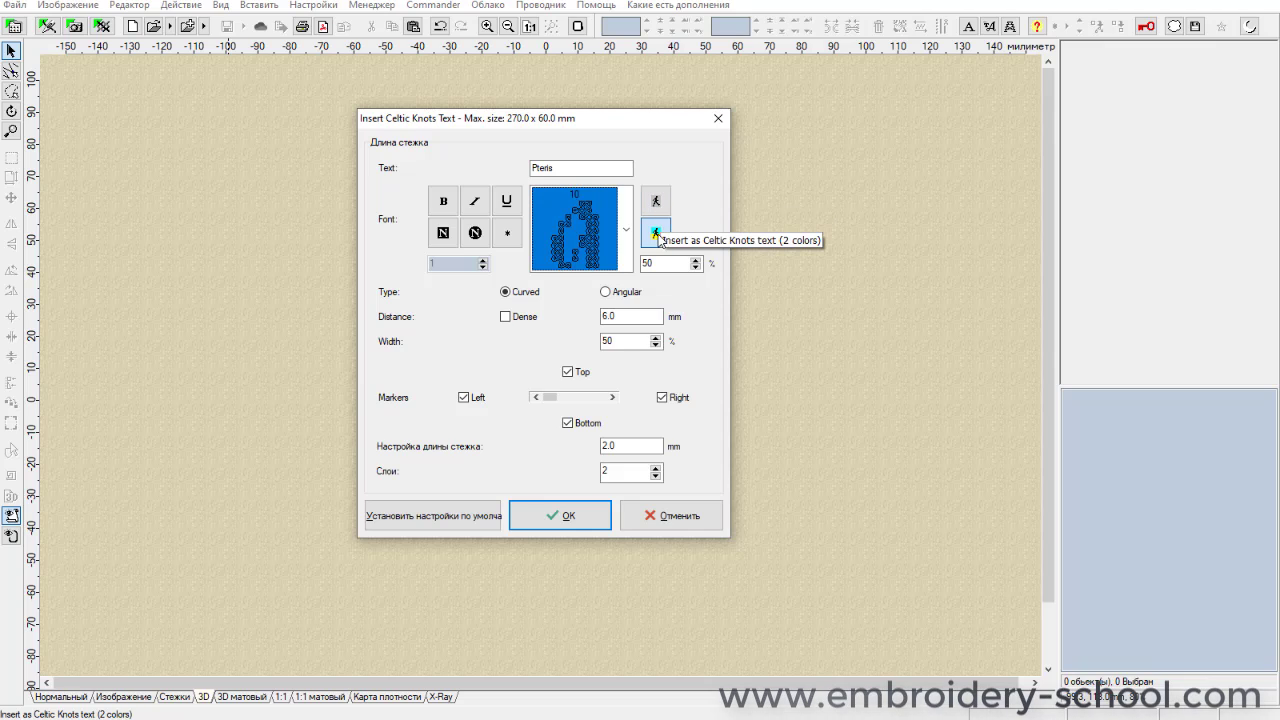
Insert the text as two-color Celtic knots with a 60% color split and move it to about -6.1, 64.1 mm.
{"action": "left_click", "coordinate": [656, 233]}
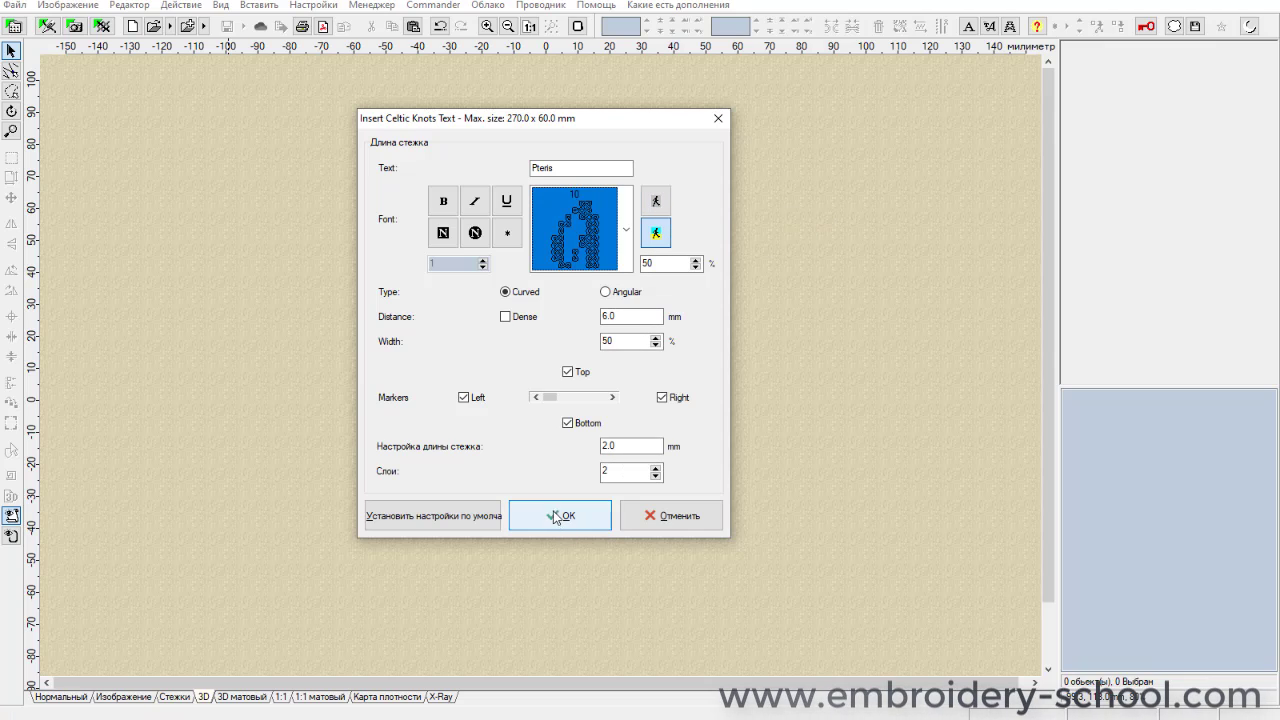
{"action": "left_click", "coordinate": [655, 233]}
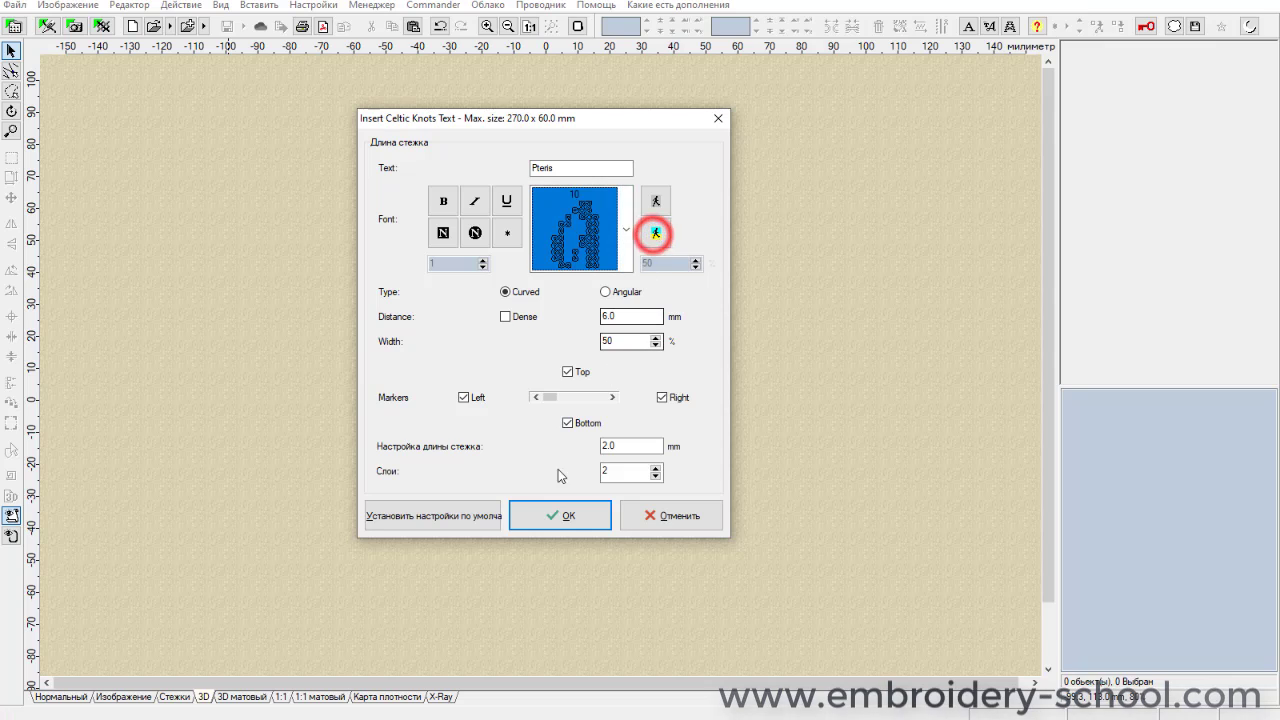
{"action": "left_click", "coordinate": [656, 233]}
{"action": "left_click", "coordinate": [656, 233]}
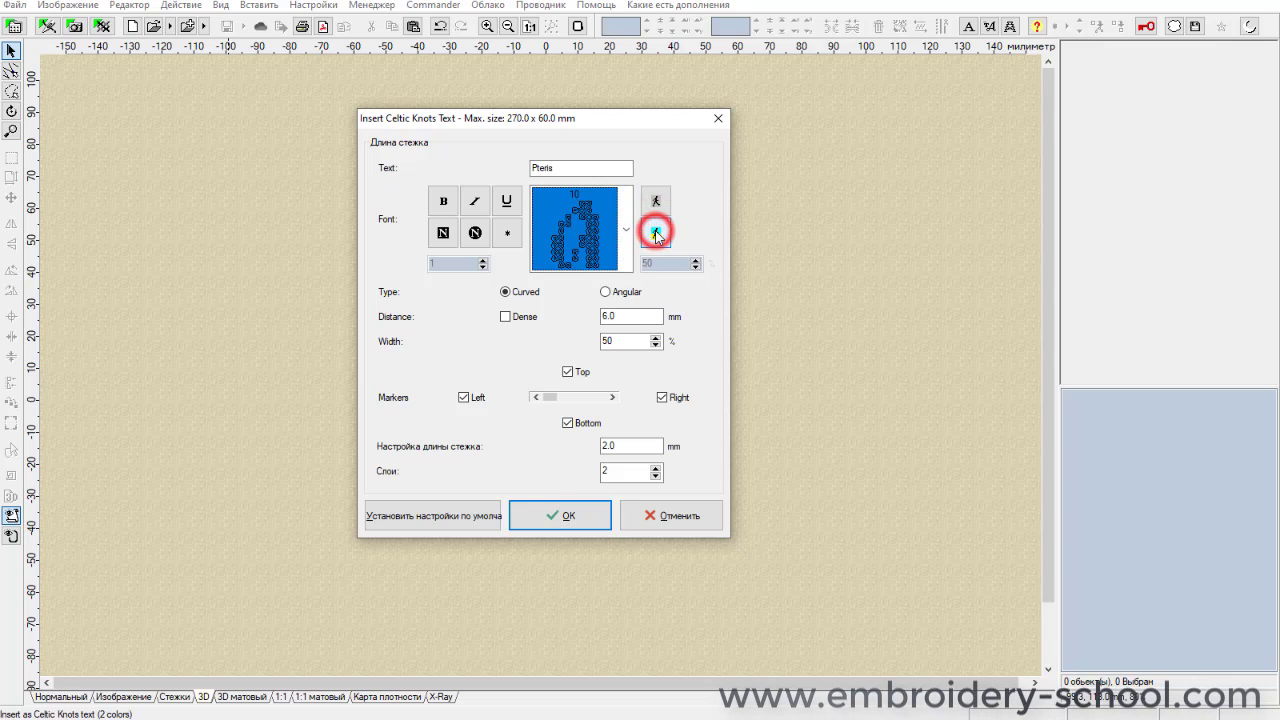
{"action": "left_click", "coordinate": [656, 233]}
{"action": "double_click", "coordinate": [660, 264]}
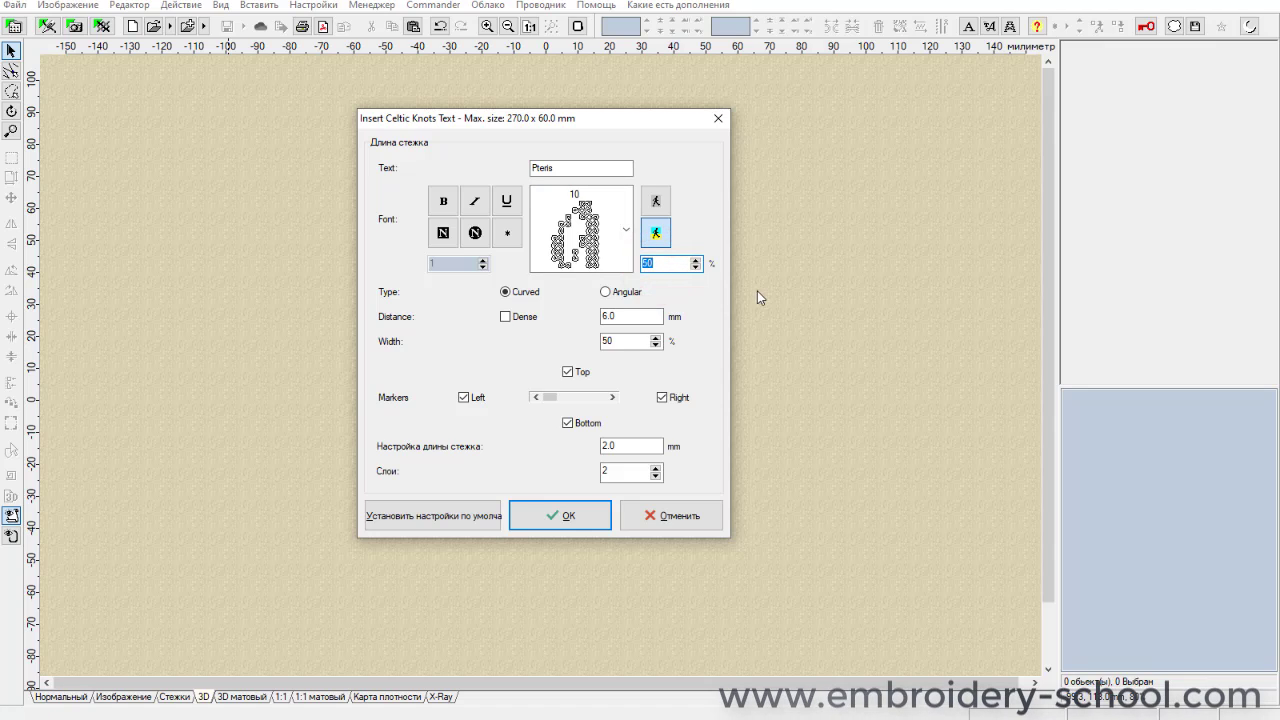
{"action": "type", "text": "60"}
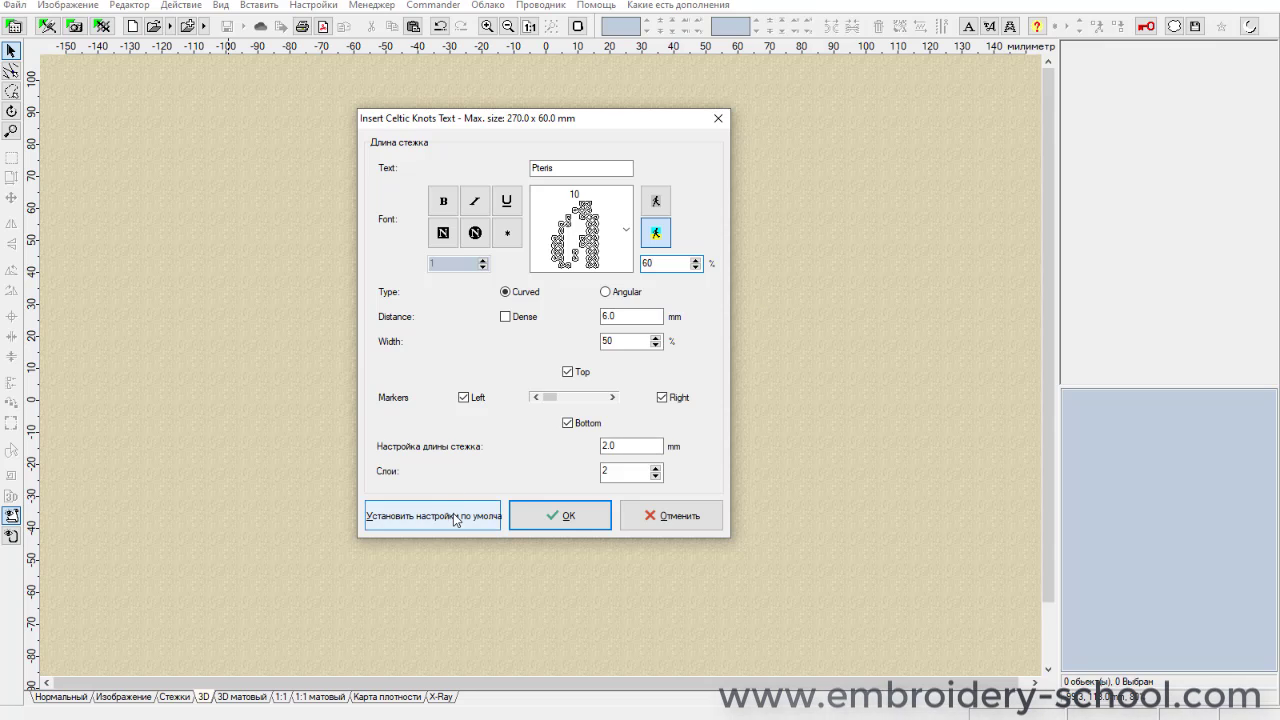
{"action": "left_click", "coordinate": [549, 516]}
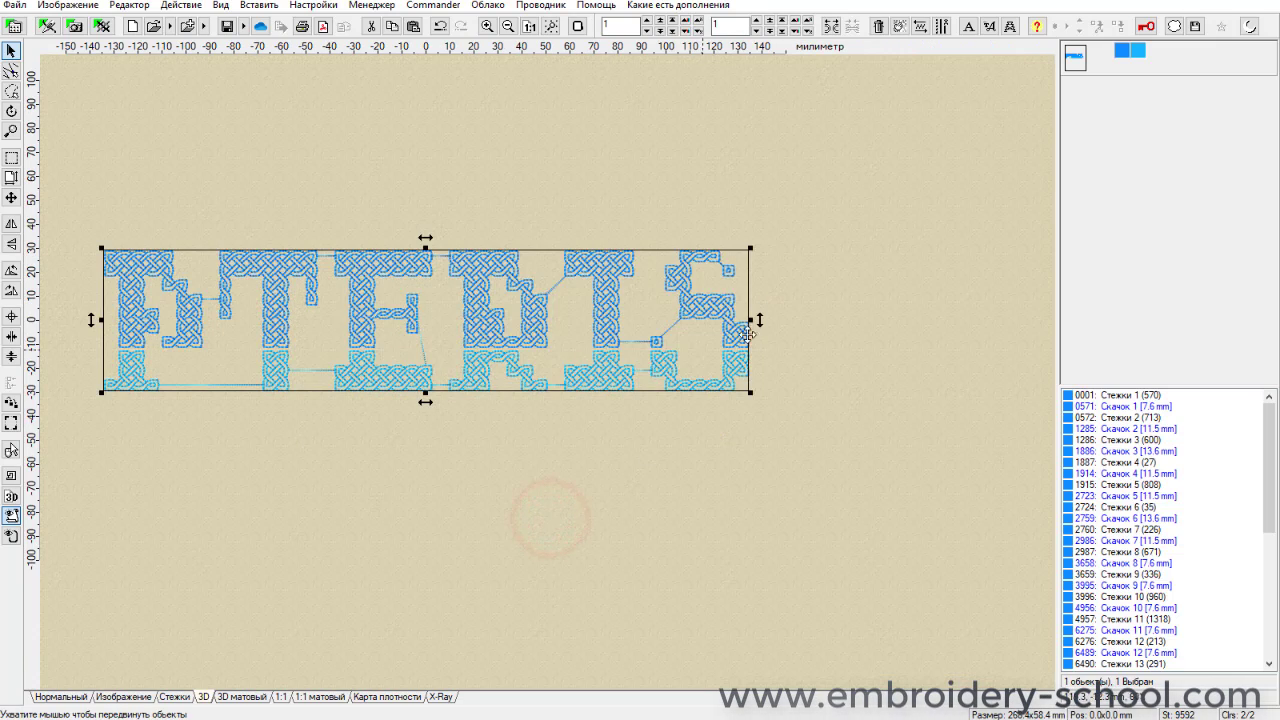
{"action": "left_click_drag", "start_coordinate": [372, 312], "coordinate": [357, 157]}
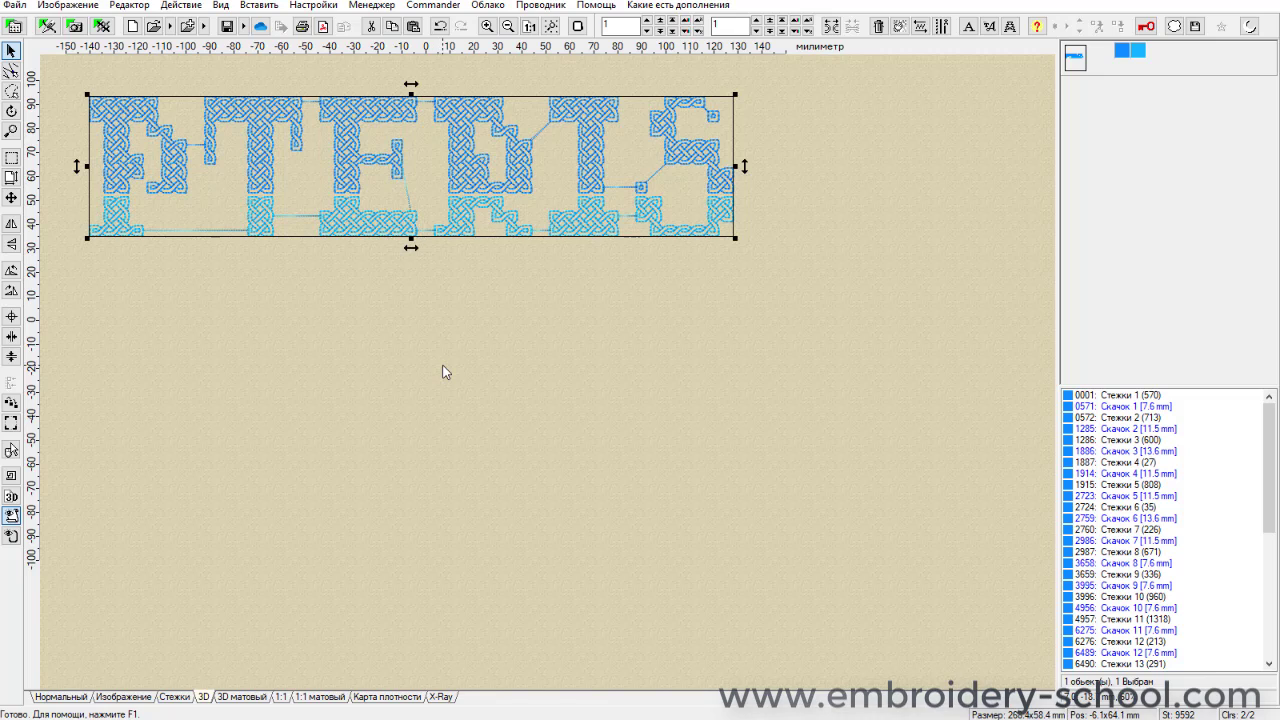
Start a second Celtic Knots text with the wording Pteris and choose knot font 150.
{"action": "left_click", "coordinate": [259, 5]}
{"action": "left_click", "coordinate": [311, 112]}
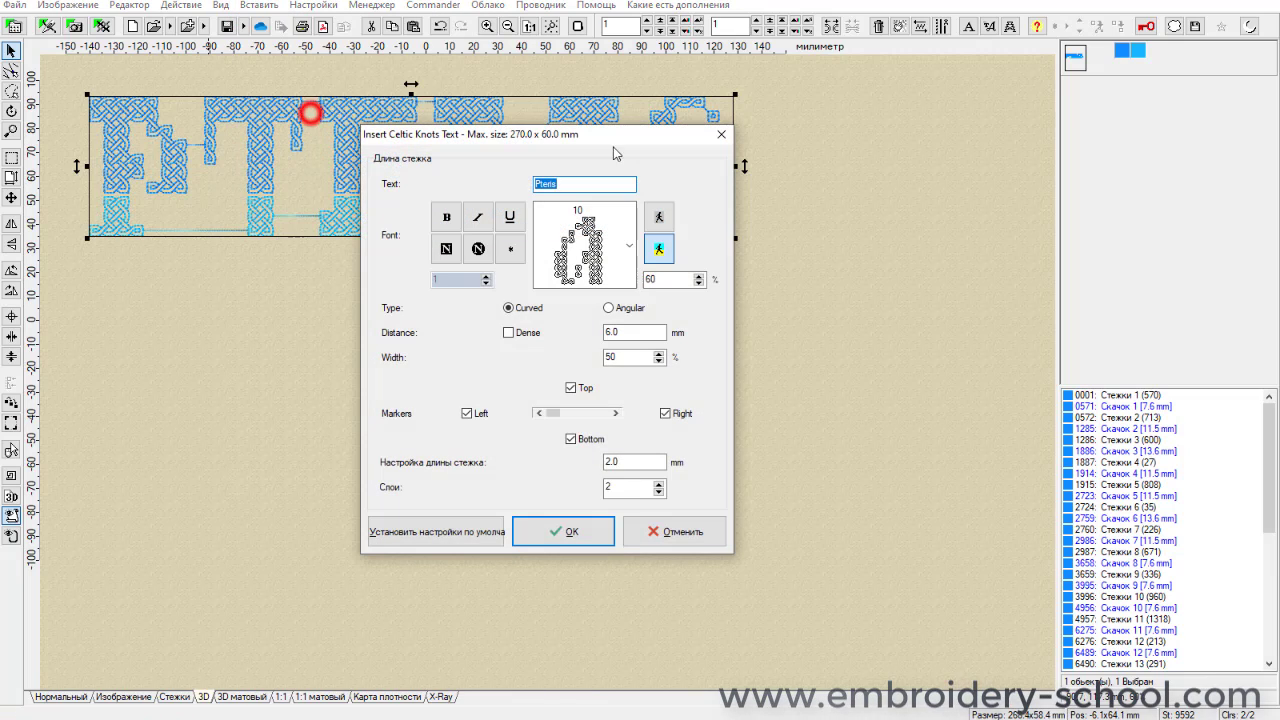
{"action": "left_click", "coordinate": [628, 245]}
{"action": "left_click_drag", "start_coordinate": [628, 300], "coordinate": [645, 464]}
Compare the Curved and Angular knot types for the second text and set it to Angular.
{"action": "left_click", "coordinate": [609, 308]}
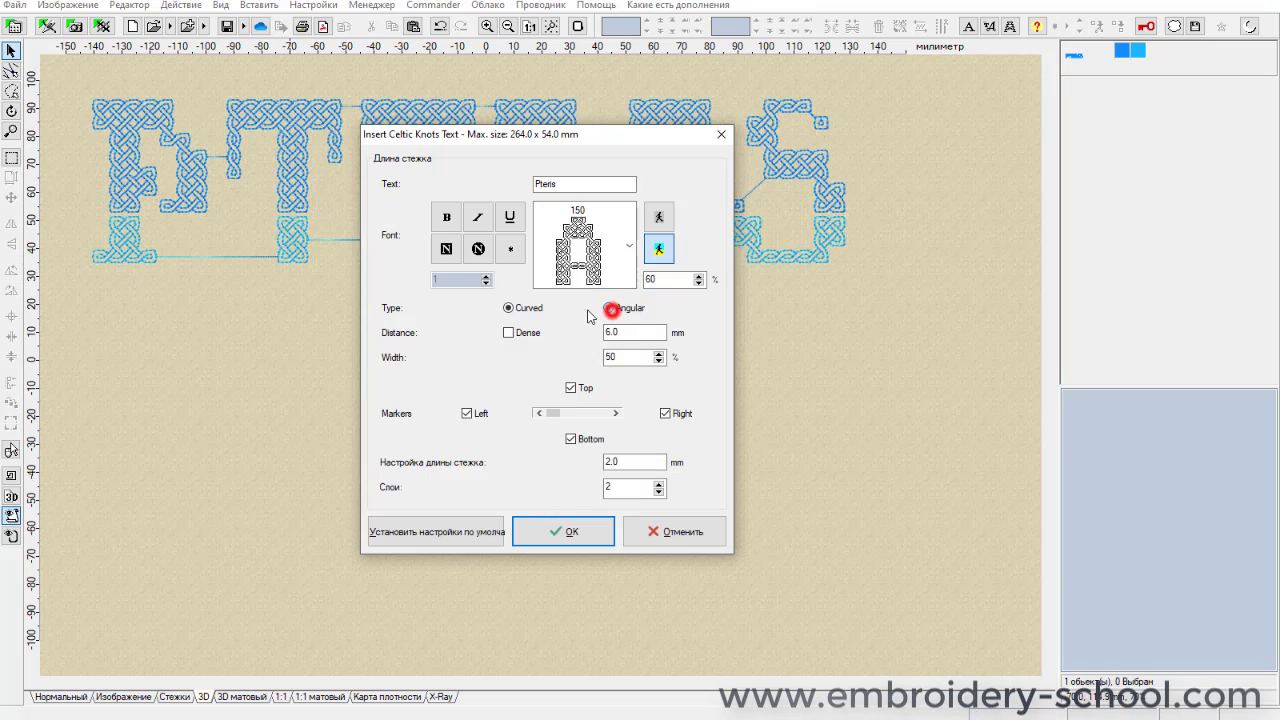
{"action": "left_click", "coordinate": [509, 308]}
{"action": "left_click", "coordinate": [609, 308]}
{"action": "left_click", "coordinate": [509, 309]}
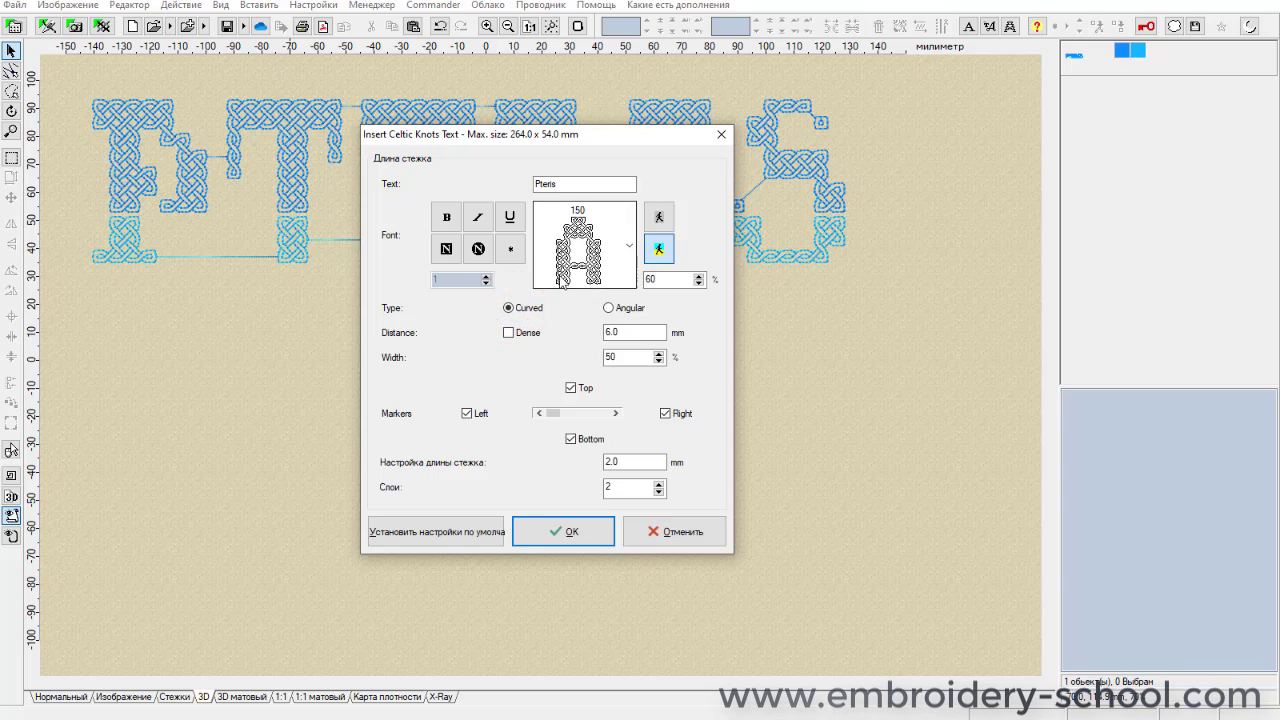
{"action": "left_click", "coordinate": [610, 309]}
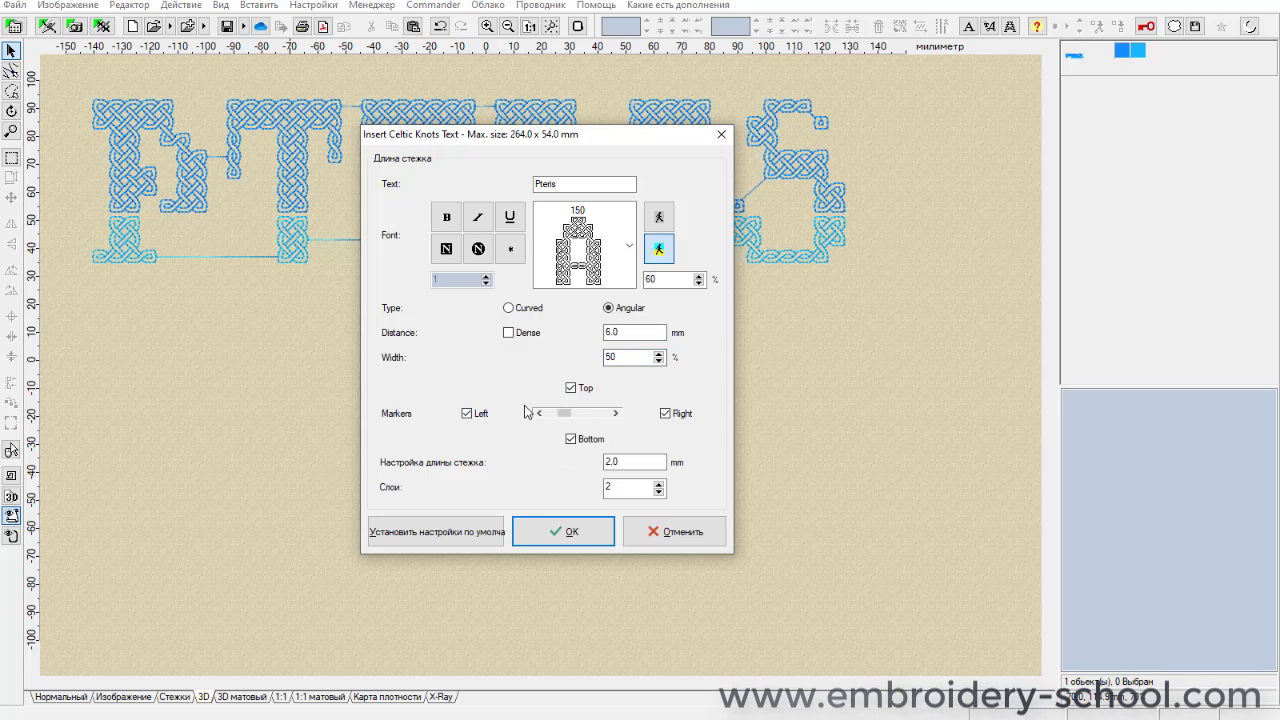
Try different marker slider settings for the second knot text and insert it as a two-color design.
{"action": "left_click", "coordinate": [562, 417]}
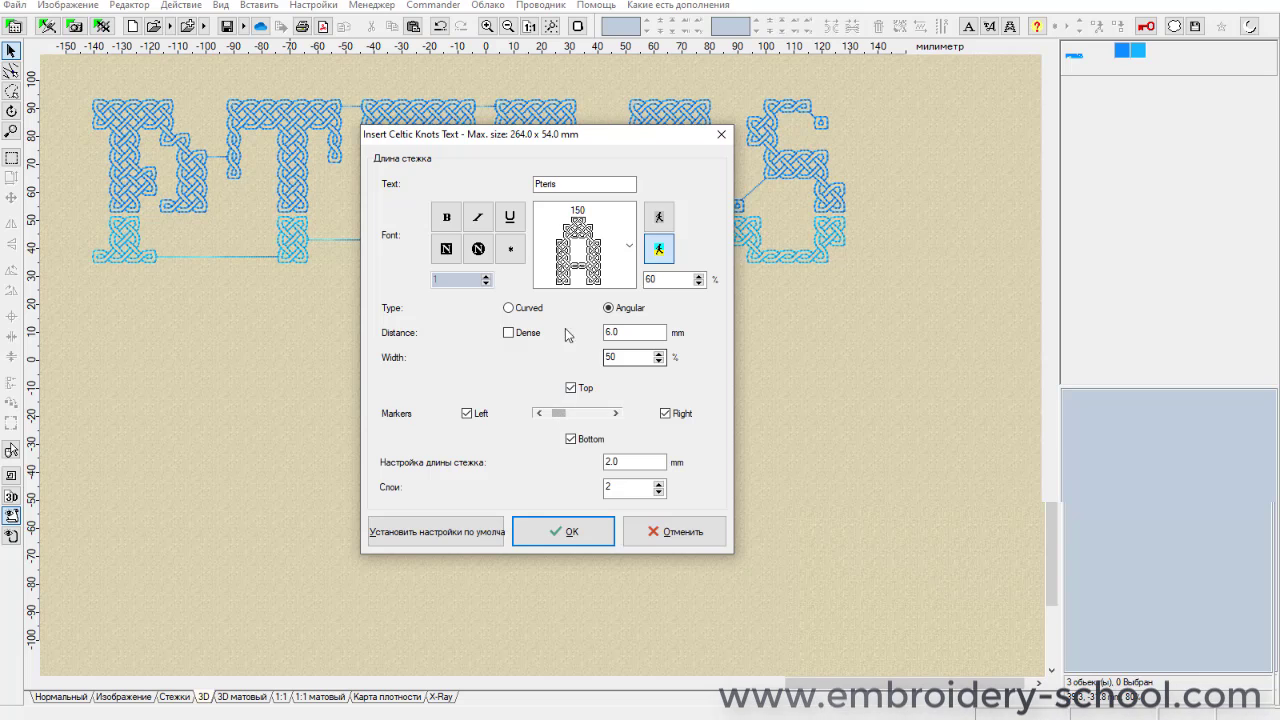
{"action": "left_click_drag", "start_coordinate": [599, 418], "coordinate": [610, 416]}
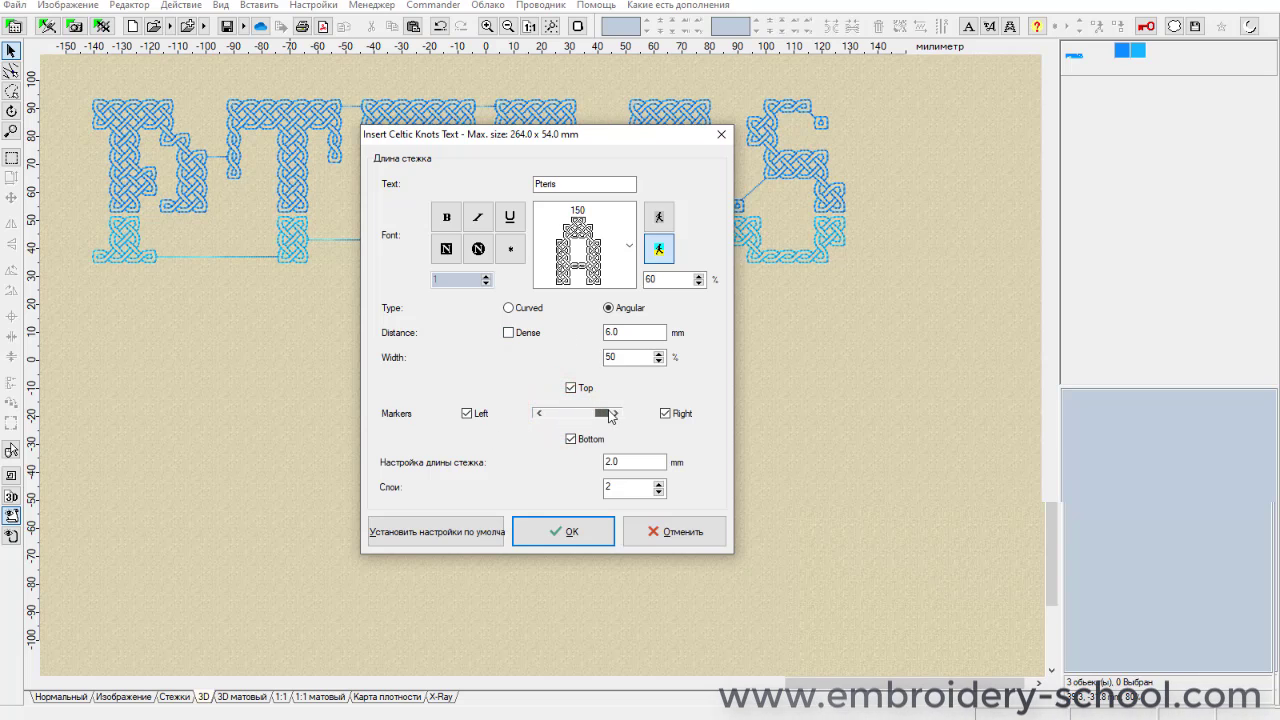
{"action": "left_click", "coordinate": [556, 418]}
{"action": "left_click", "coordinate": [566, 532]}
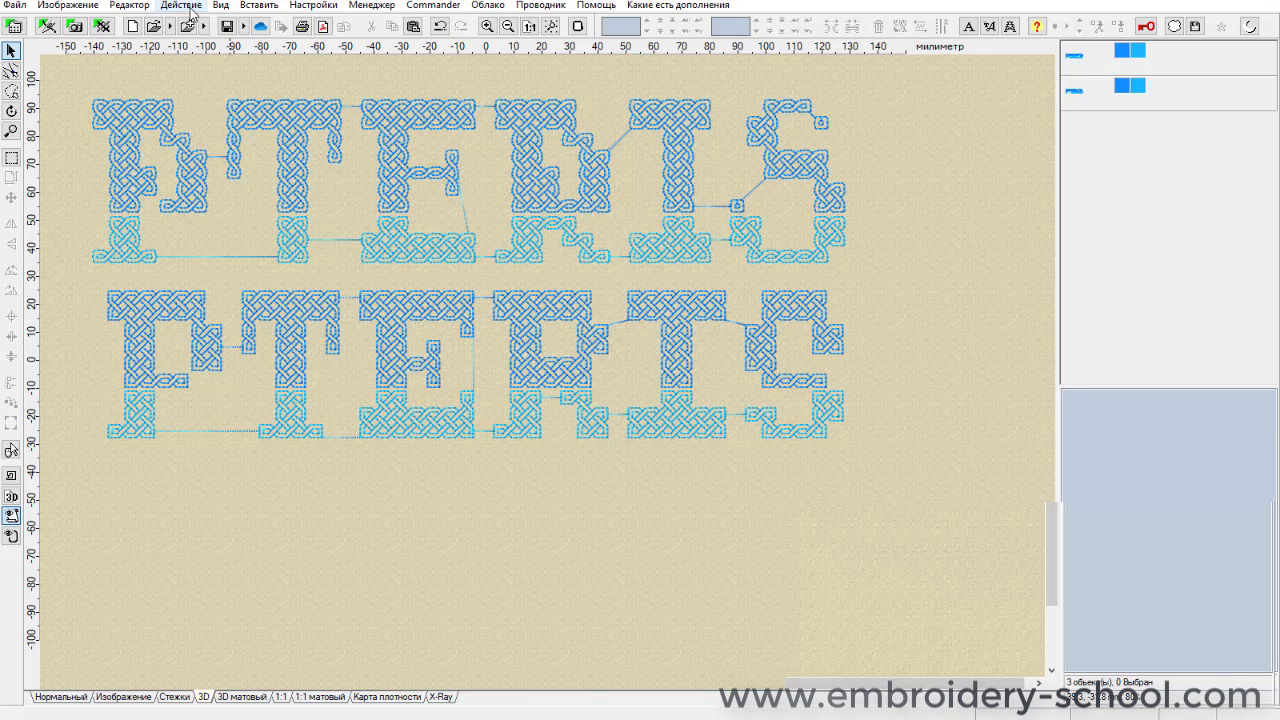
Start a new Font Engine text in Webdings and replace the cloud symbol with the solid heart.
{"action": "left_click", "coordinate": [256, 8]}
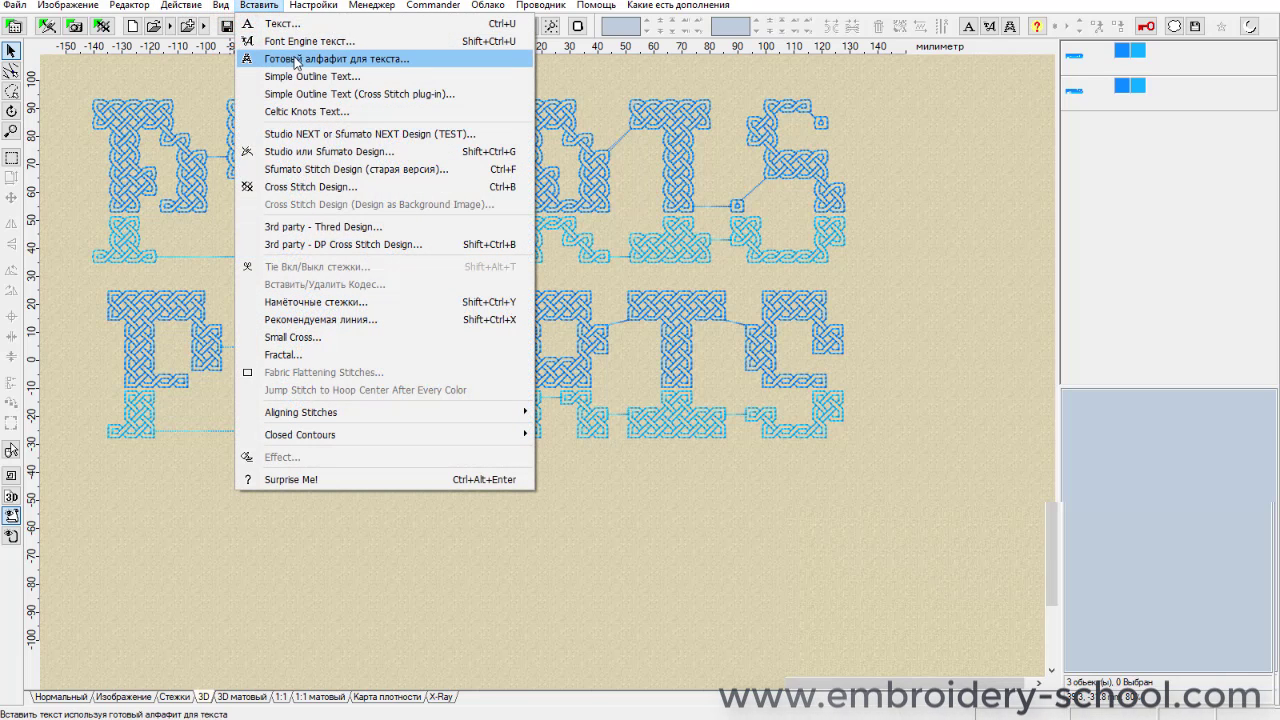
{"action": "left_click", "coordinate": [298, 42]}
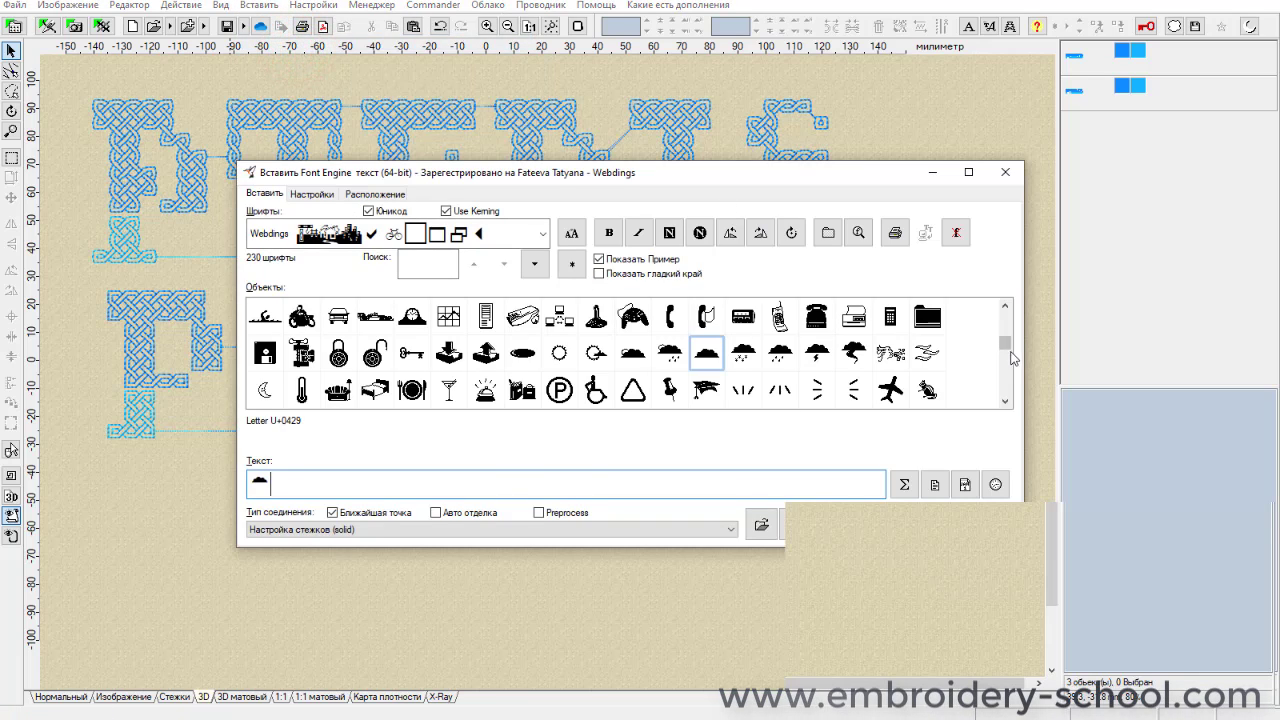
{"action": "mouse_move", "coordinate": [1008, 345]}
{"action": "left_mouse_down"}
{"action": "mouse_move", "coordinate": [1008, 358]}
{"action": "mouse_move", "coordinate": [1006, 318]}
{"action": "mouse_move", "coordinate": [1007, 391]}
{"action": "mouse_move", "coordinate": [1006, 378]}
{"action": "left_mouse_up"}
{"action": "scroll", "coordinate": [1008, 330], "scroll_direction": "up", "scroll_amount": 2}
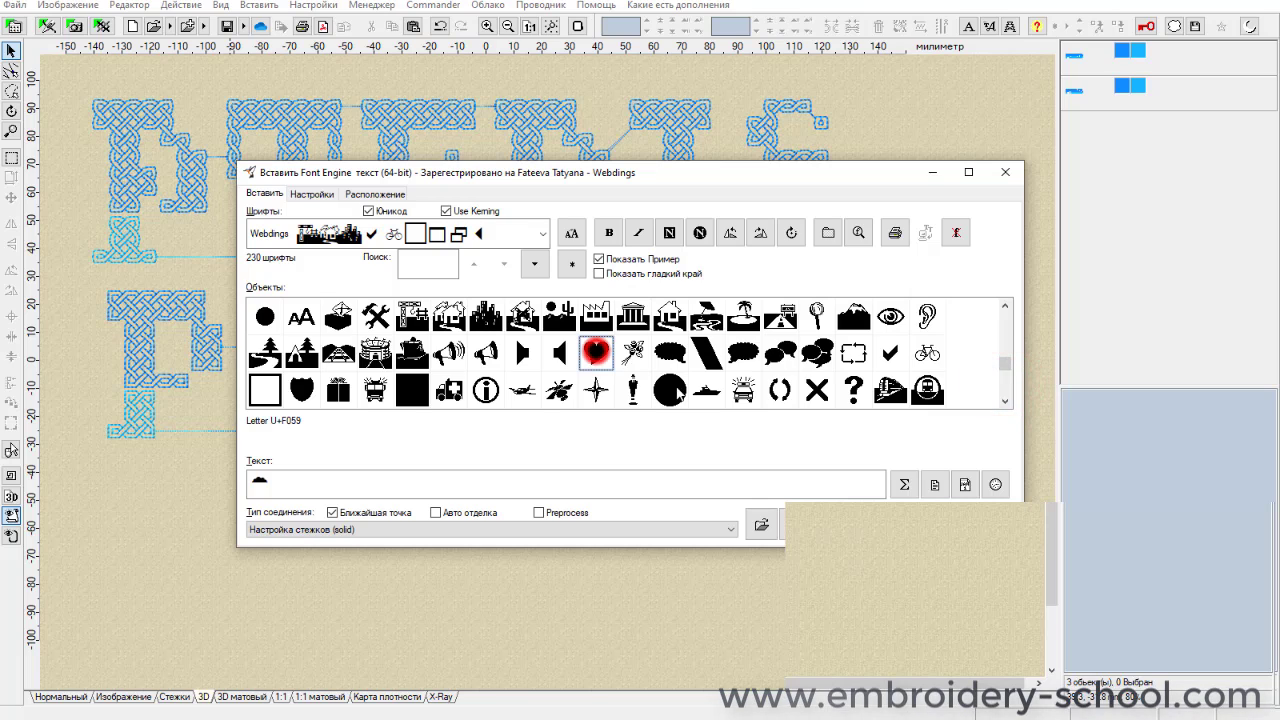
{"action": "left_click", "coordinate": [285, 487]}
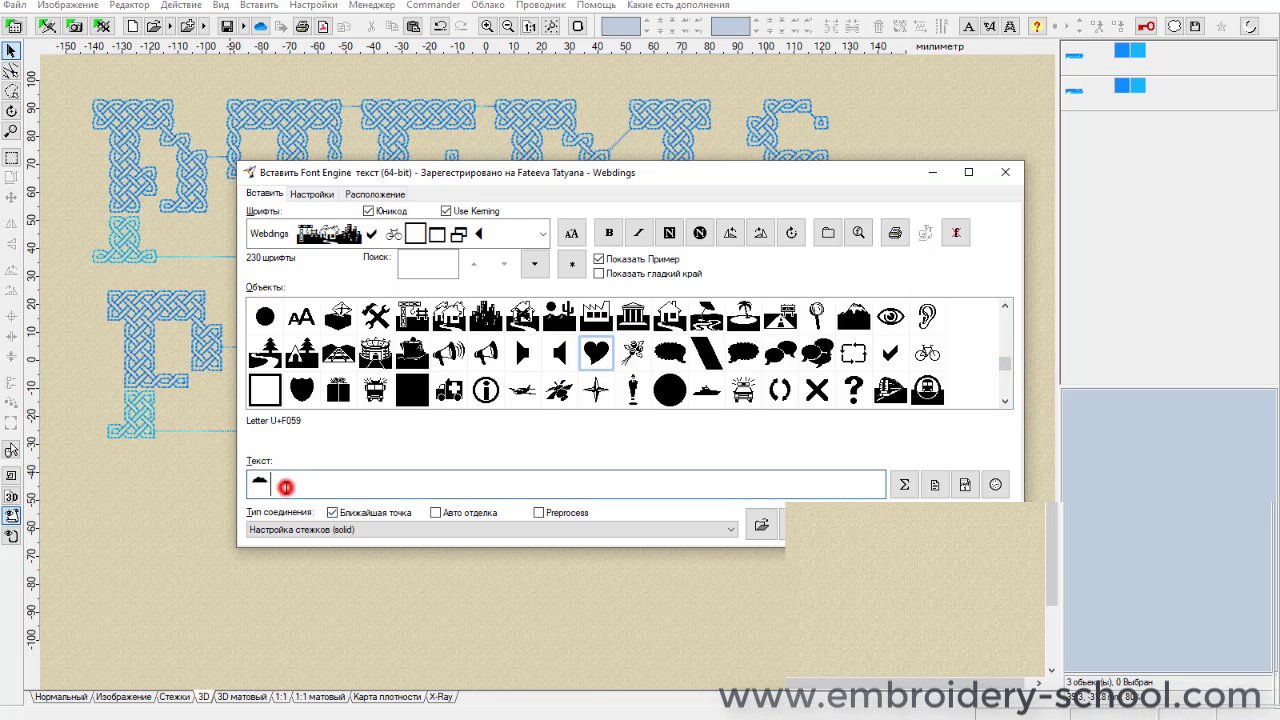
{"action": "key", "text": "BackSpace"}
{"action": "left_click", "coordinate": [596, 353]}
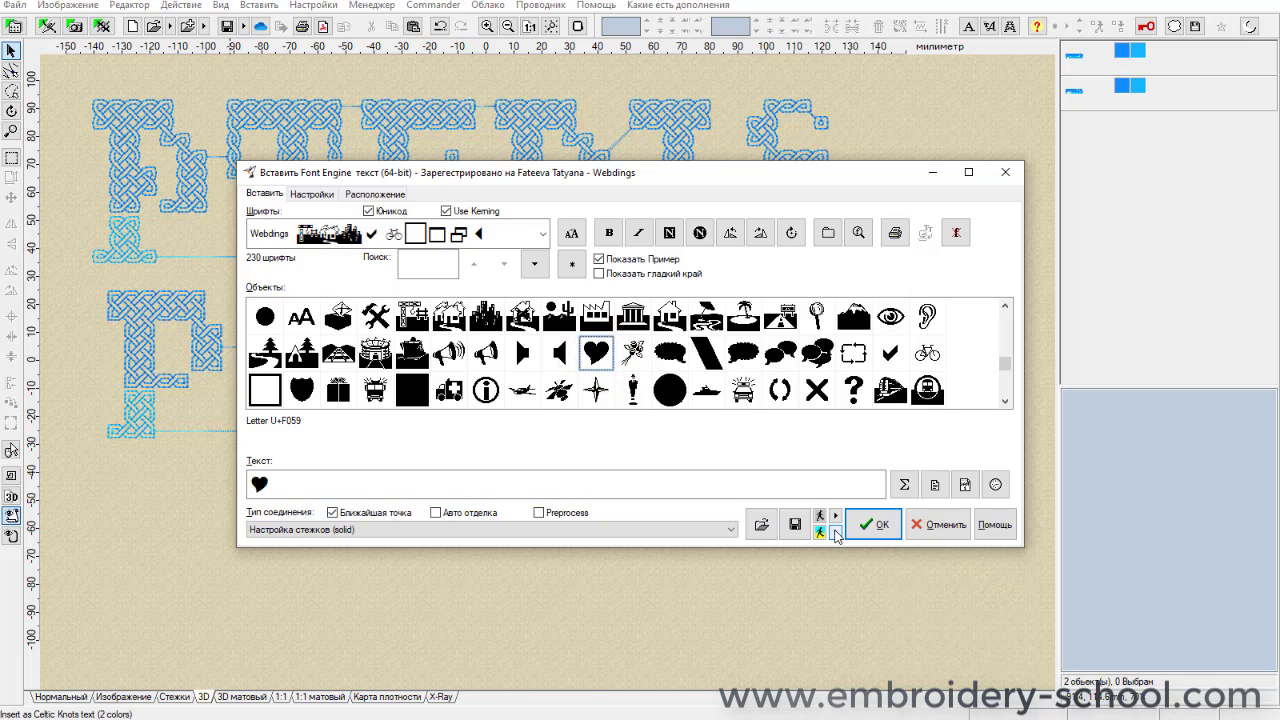
Open the two-color Celtic Knots settings for the heart, try sizes 36 and 26, and set the size to 24.
{"action": "left_click", "coordinate": [835, 532]}
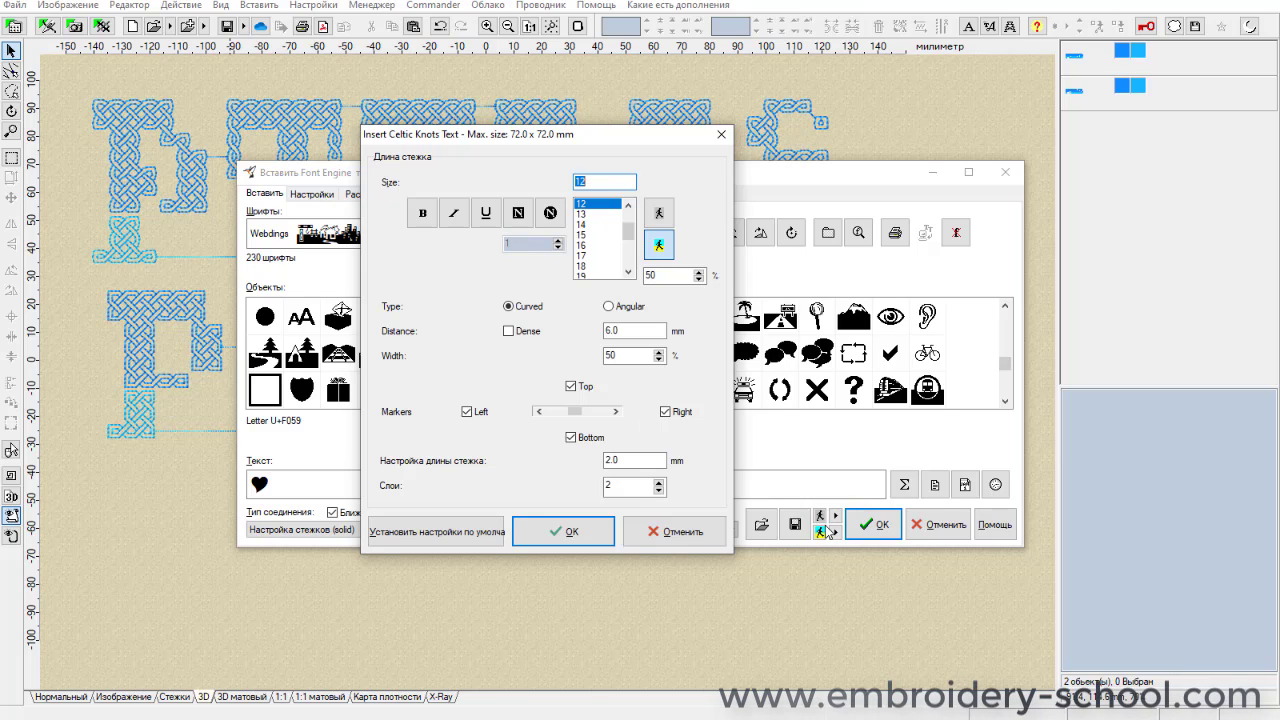
{"action": "left_click", "coordinate": [658, 244]}
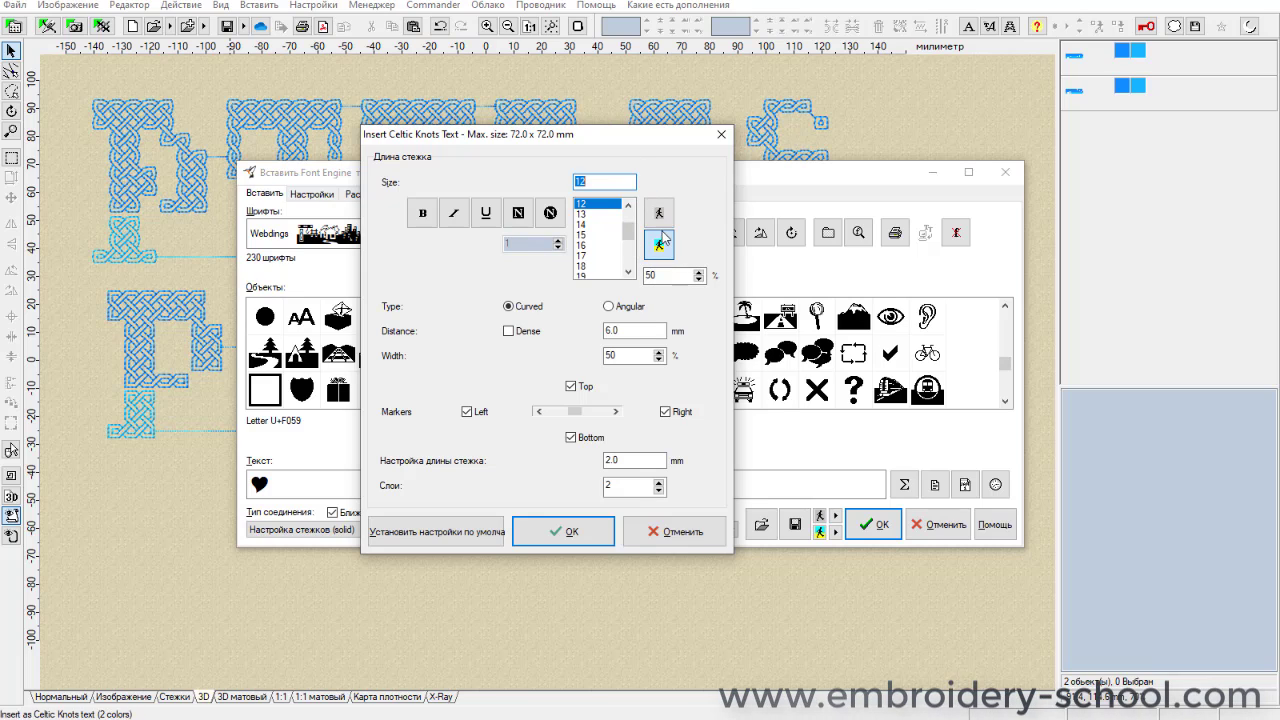
{"action": "left_click", "coordinate": [658, 216]}
{"action": "left_click_drag", "start_coordinate": [630, 235], "coordinate": [630, 259]}
{"action": "left_click", "coordinate": [595, 245]}
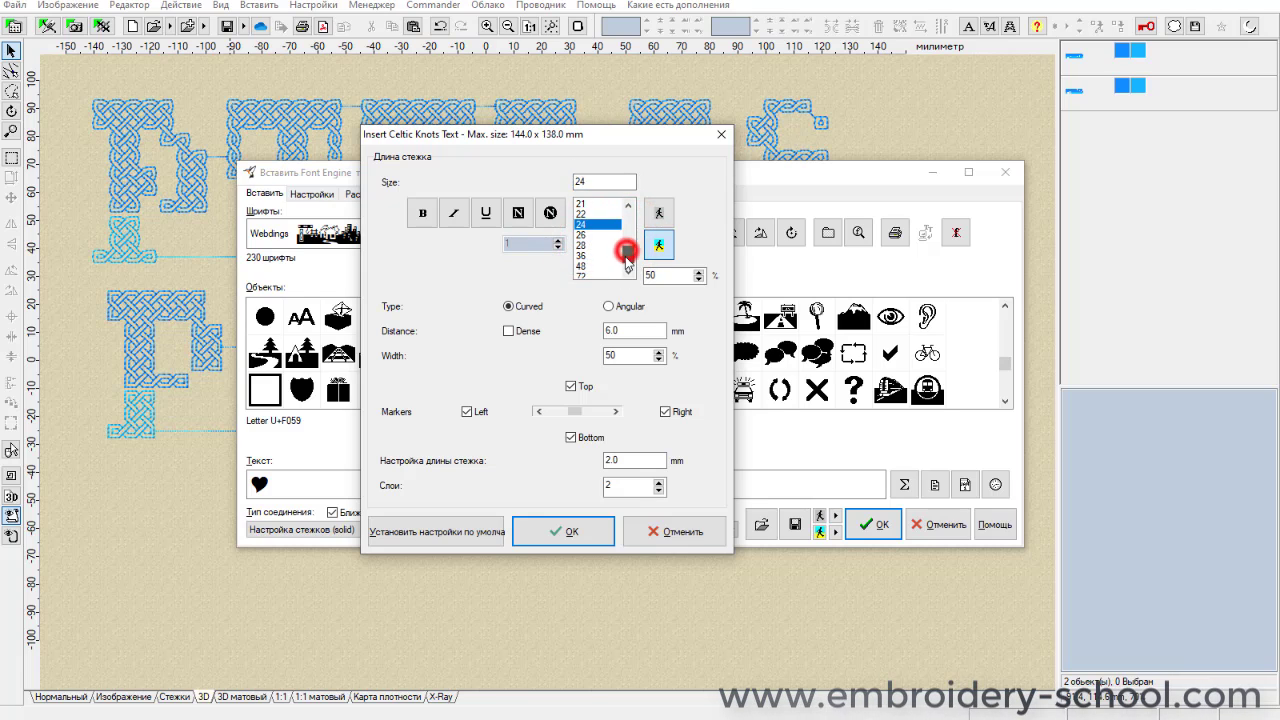
{"action": "left_click", "coordinate": [583, 245]}
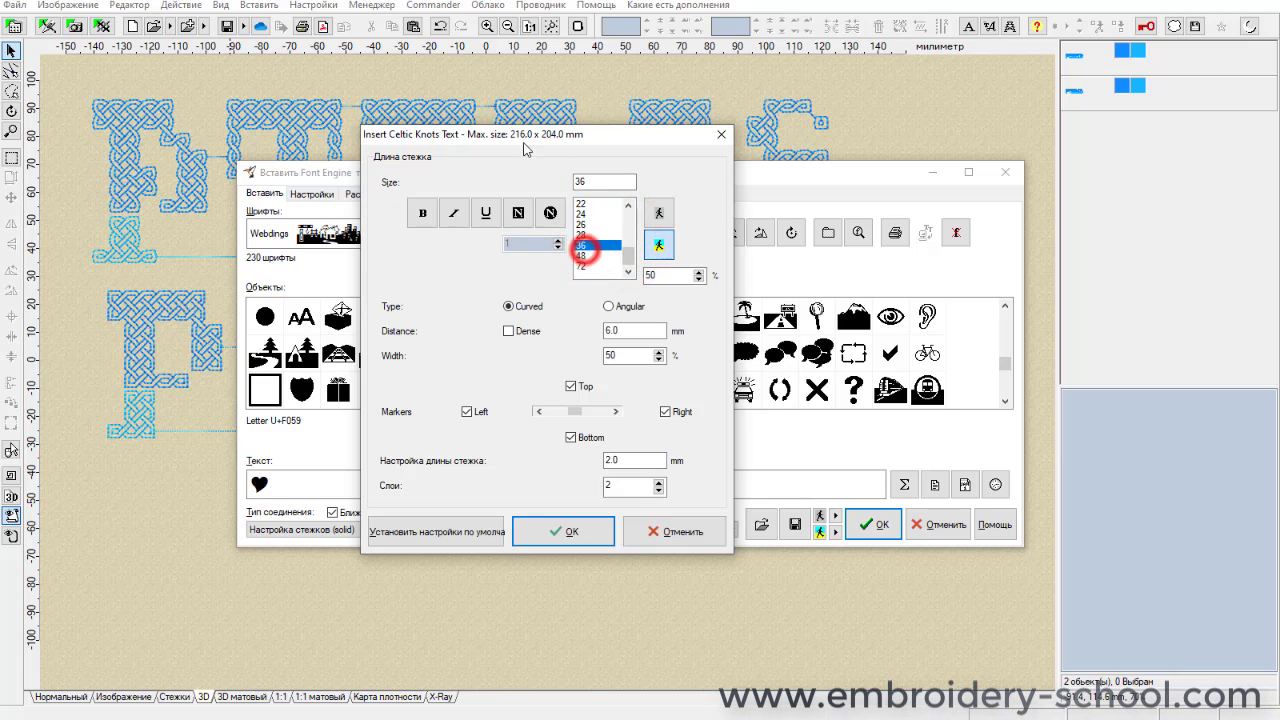
{"action": "left_click", "coordinate": [585, 224]}
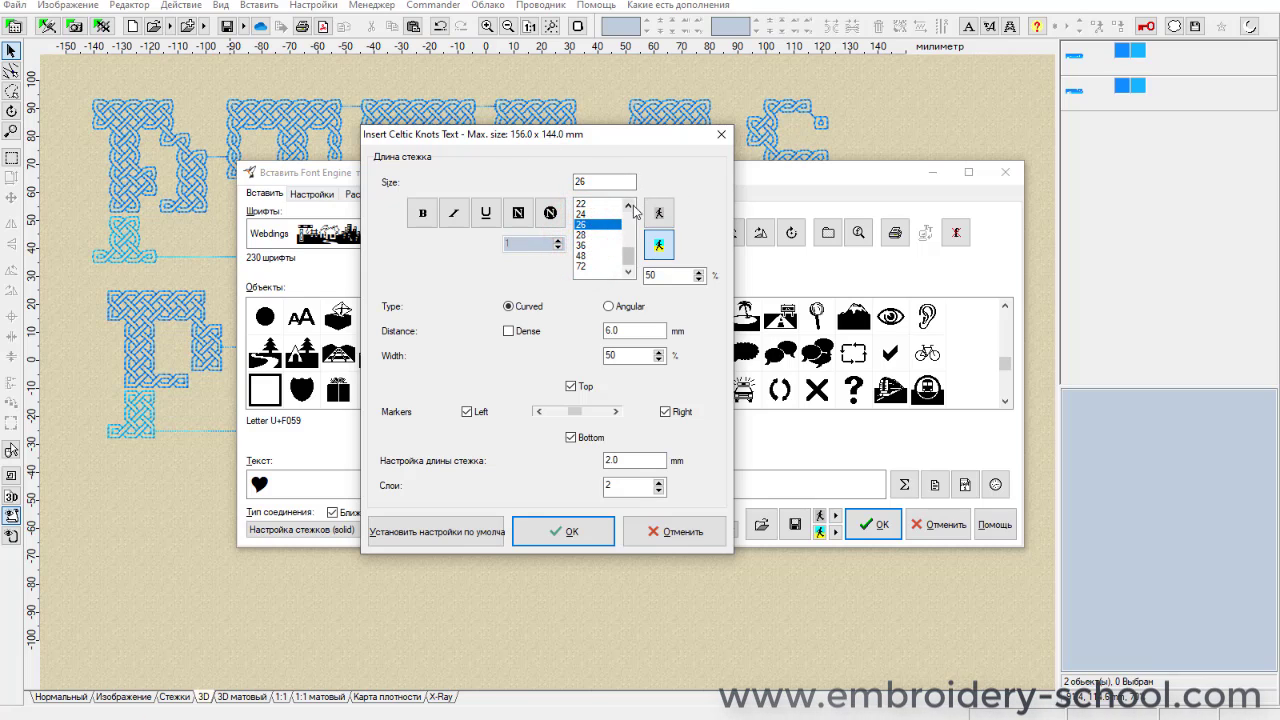
{"action": "left_click", "coordinate": [628, 205]}
{"action": "left_click", "coordinate": [582, 225]}
Raise the marker slider, choose Angular knots with a 30% color ratio, and insert the two-color heart.
{"action": "left_click_drag", "start_coordinate": [589, 418], "coordinate": [611, 414]}
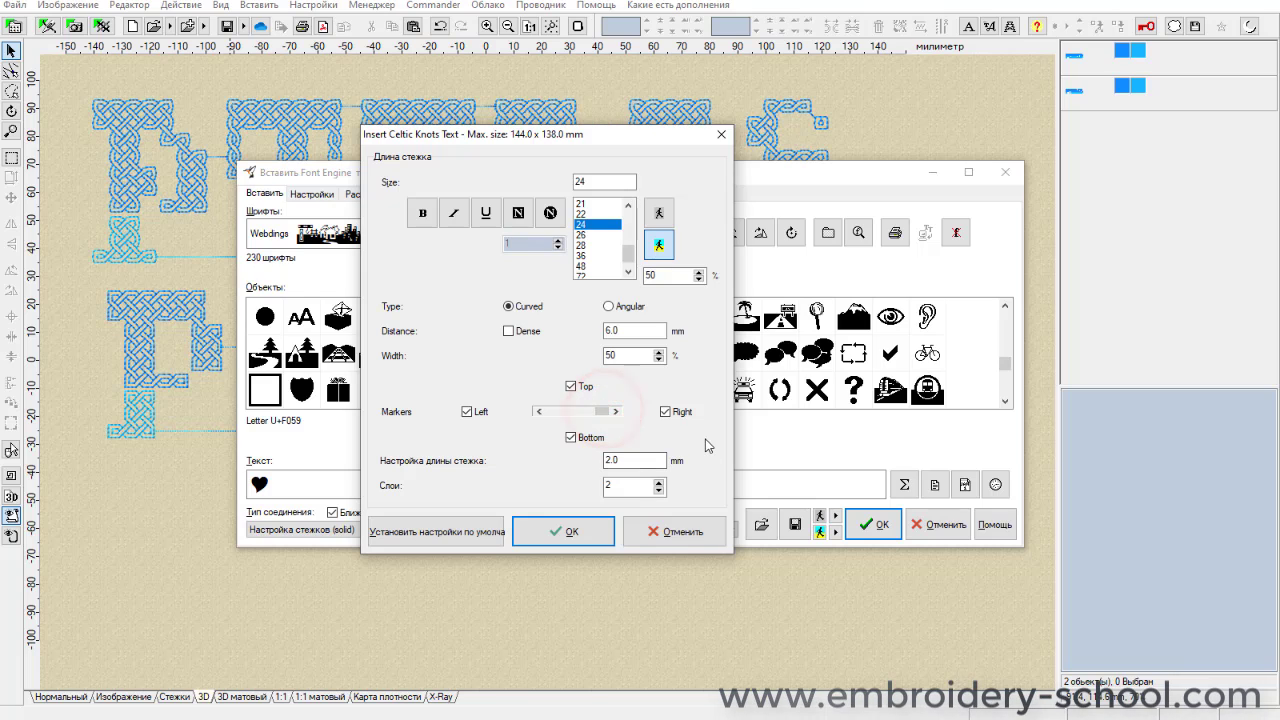
{"action": "left_click", "coordinate": [609, 307]}
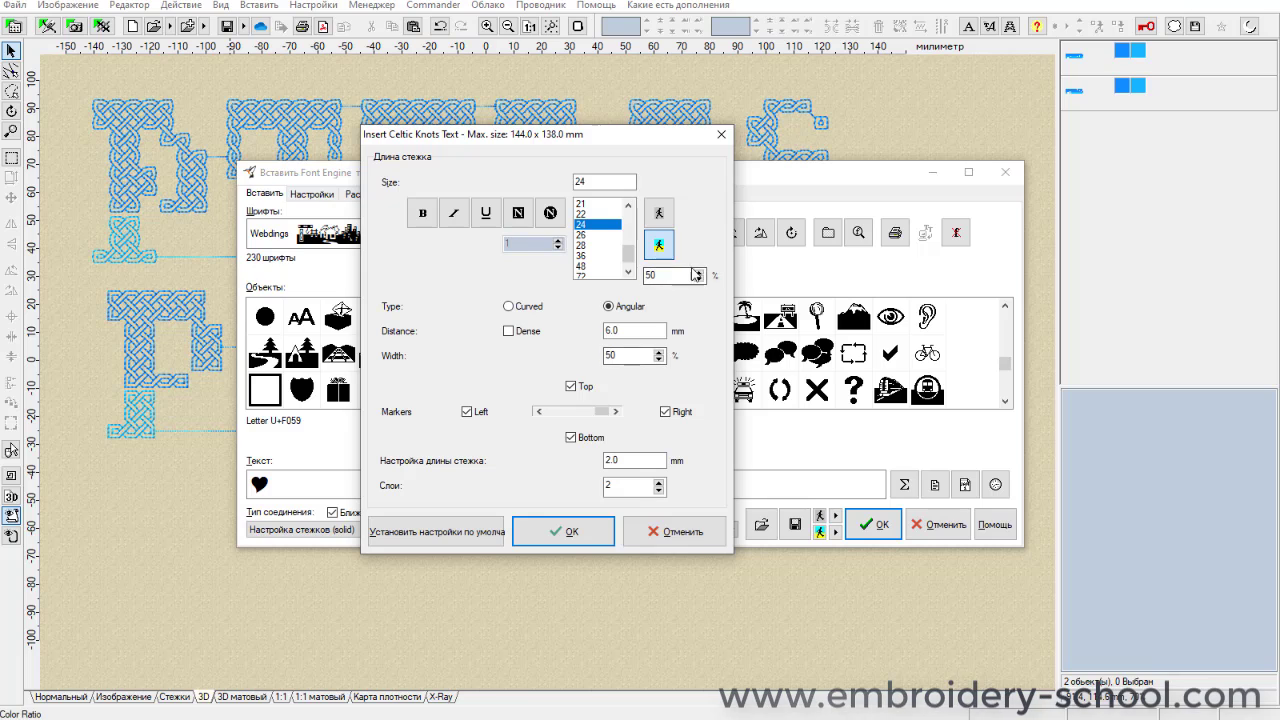
{"action": "double_click", "coordinate": [672, 277]}
{"action": "type", "text": "30"}
{"action": "left_click", "coordinate": [714, 275]}
{"action": "left_click", "coordinate": [563, 532]}
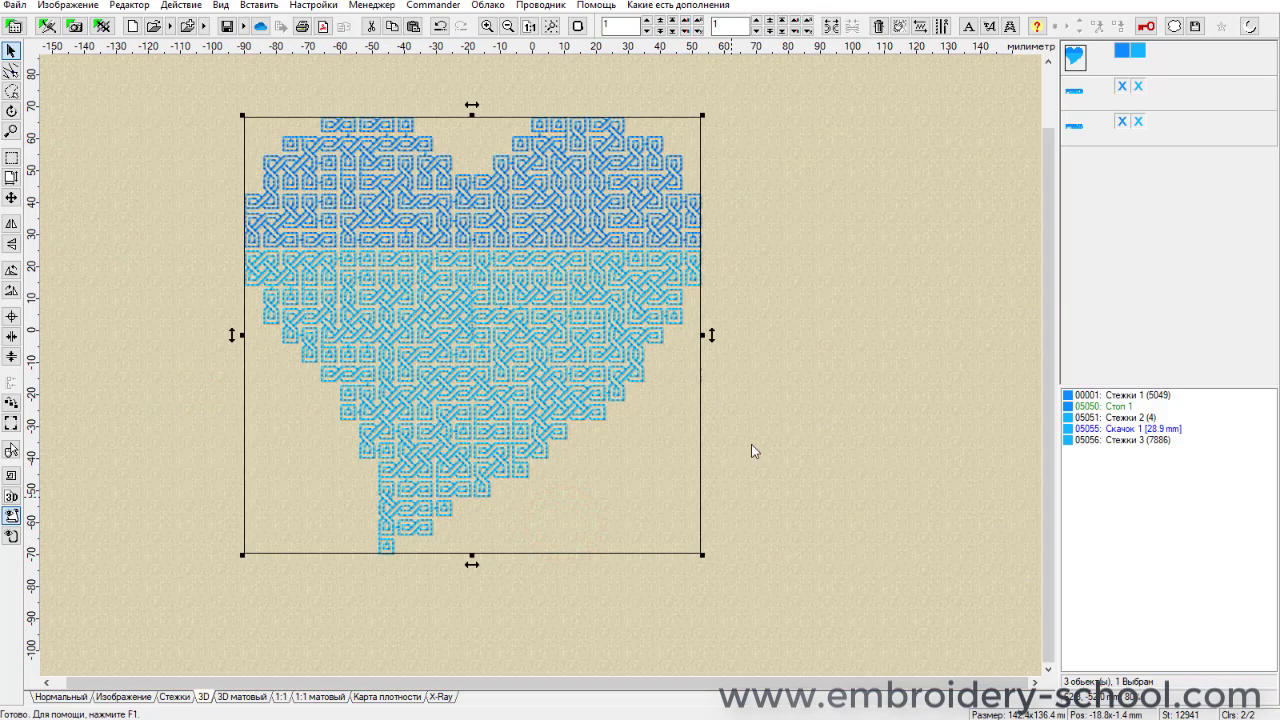